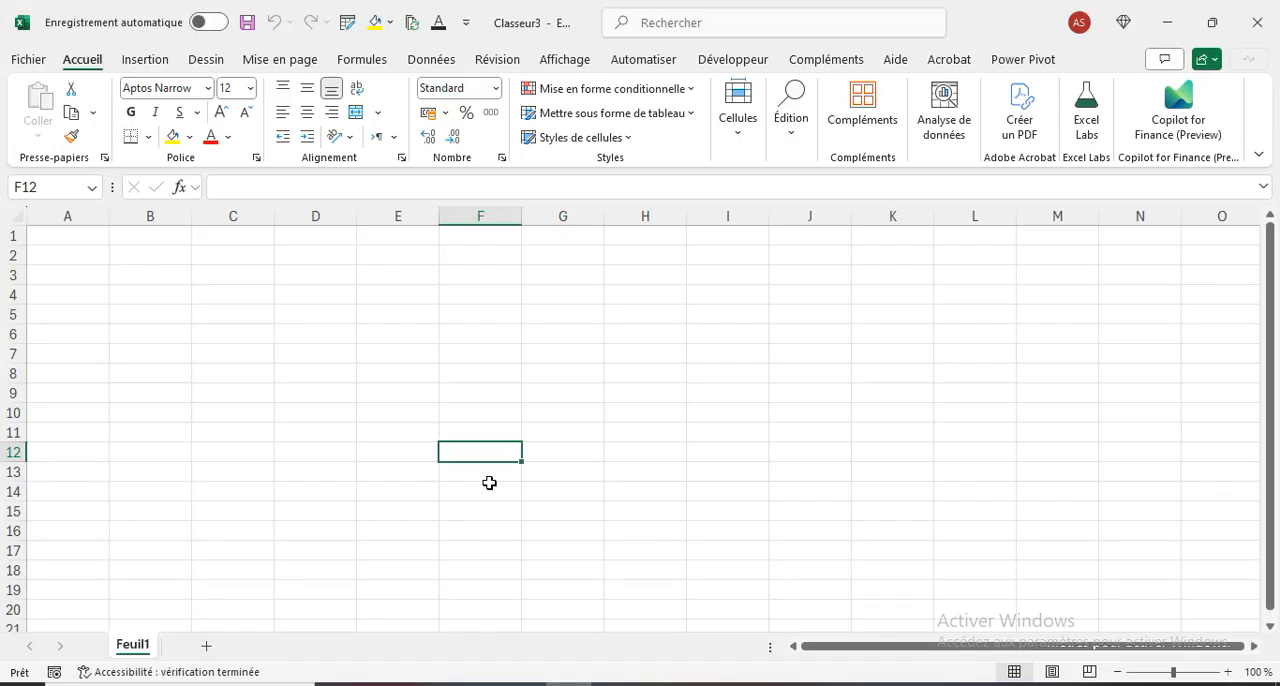
# - Start a data import from a folder and choose the VENTES folder on the desktop (Bureau) as the source
pyautogui.click(426, 60)
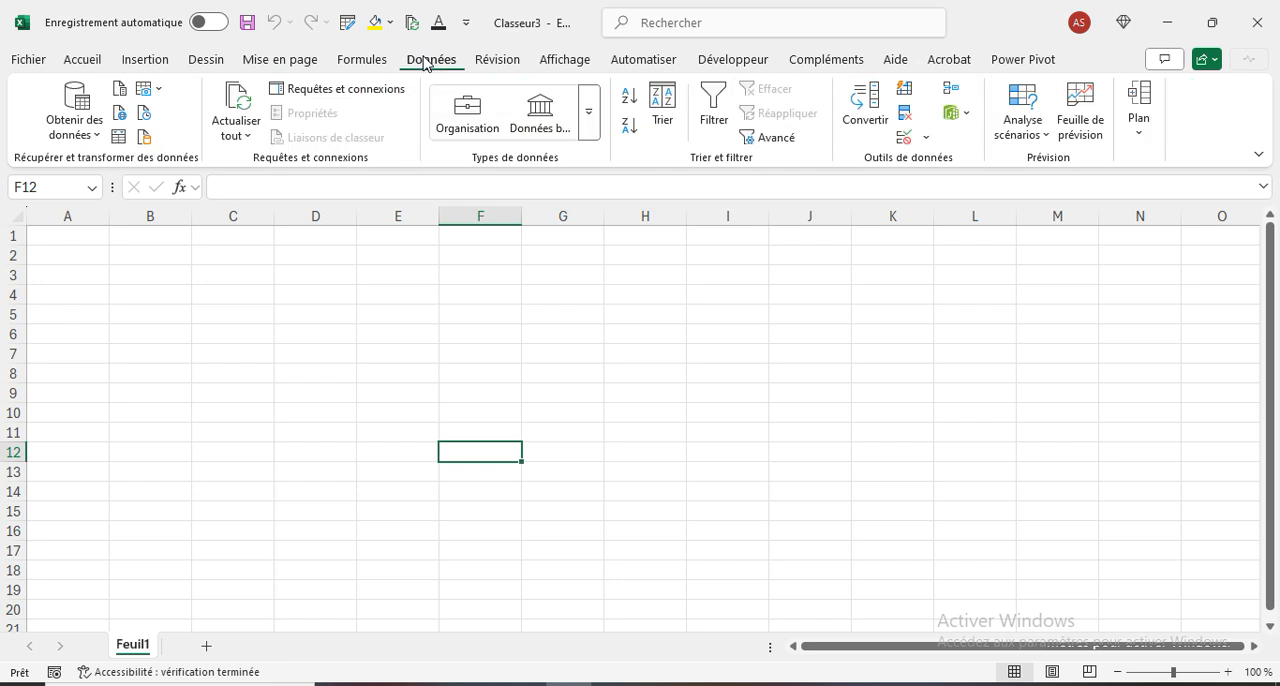
pyautogui.click(83, 136)
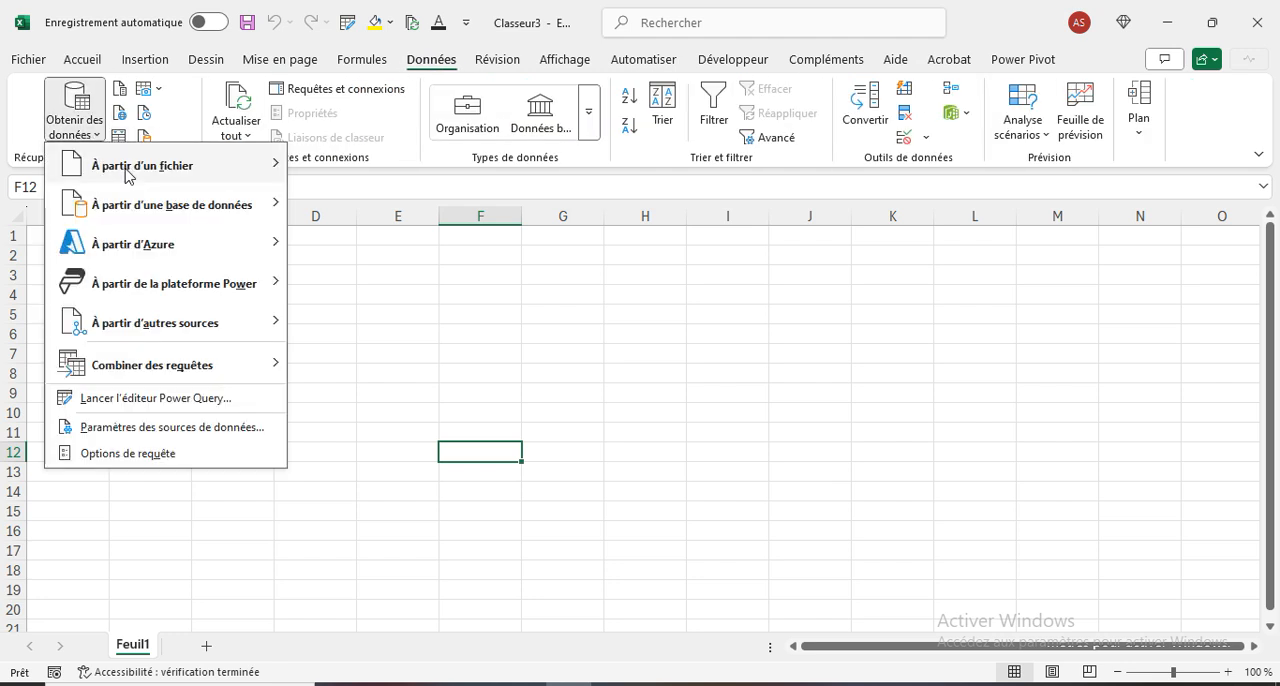
pyautogui.moveTo(135, 173)
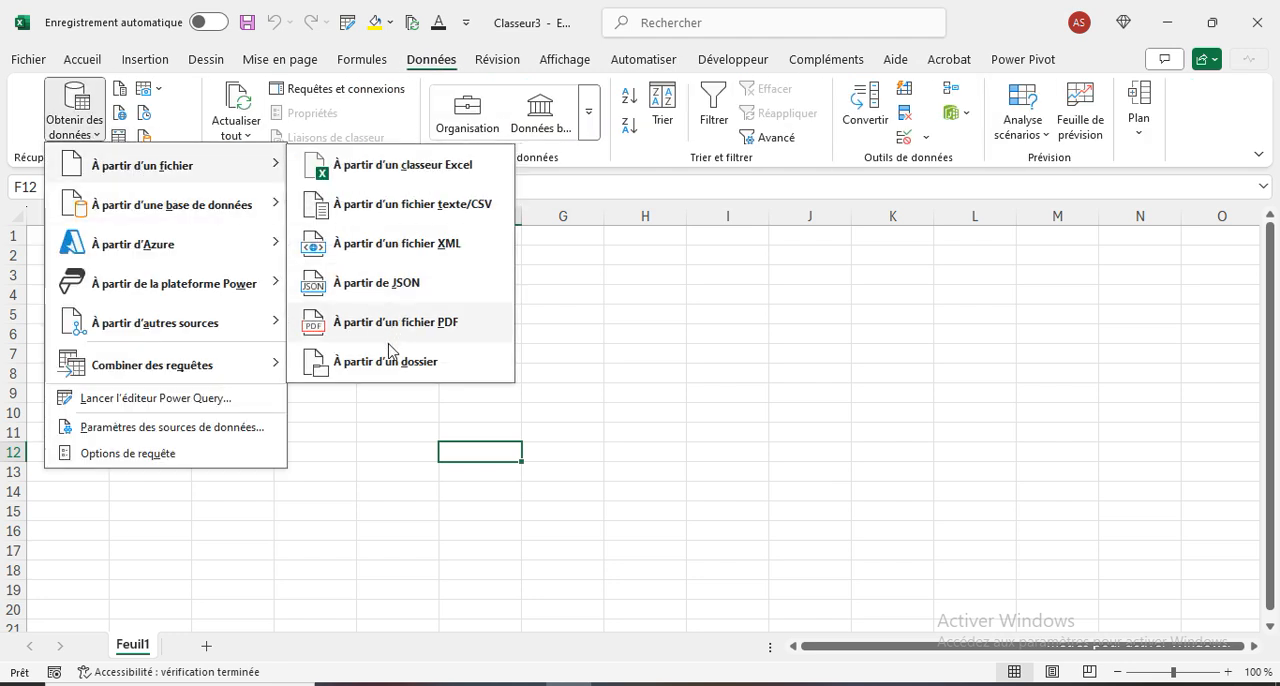
pyautogui.click(383, 366)
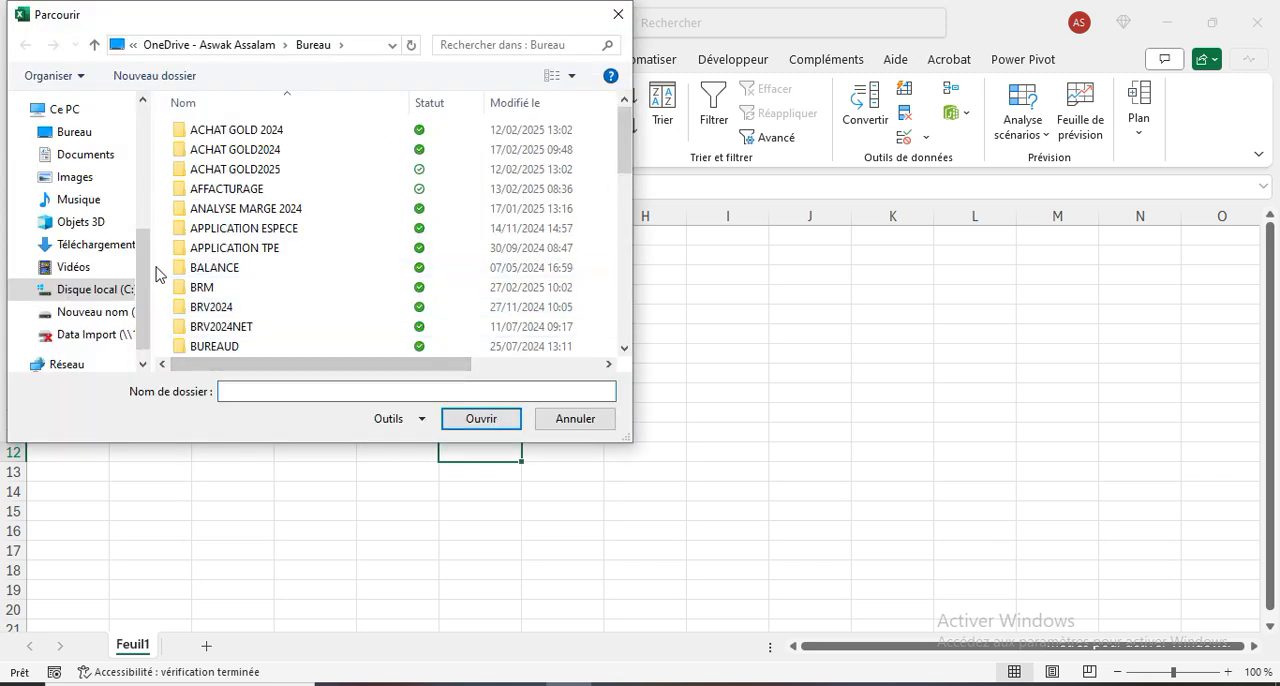
pyautogui.moveTo(146, 272); pyautogui.dragTo(123, 166)
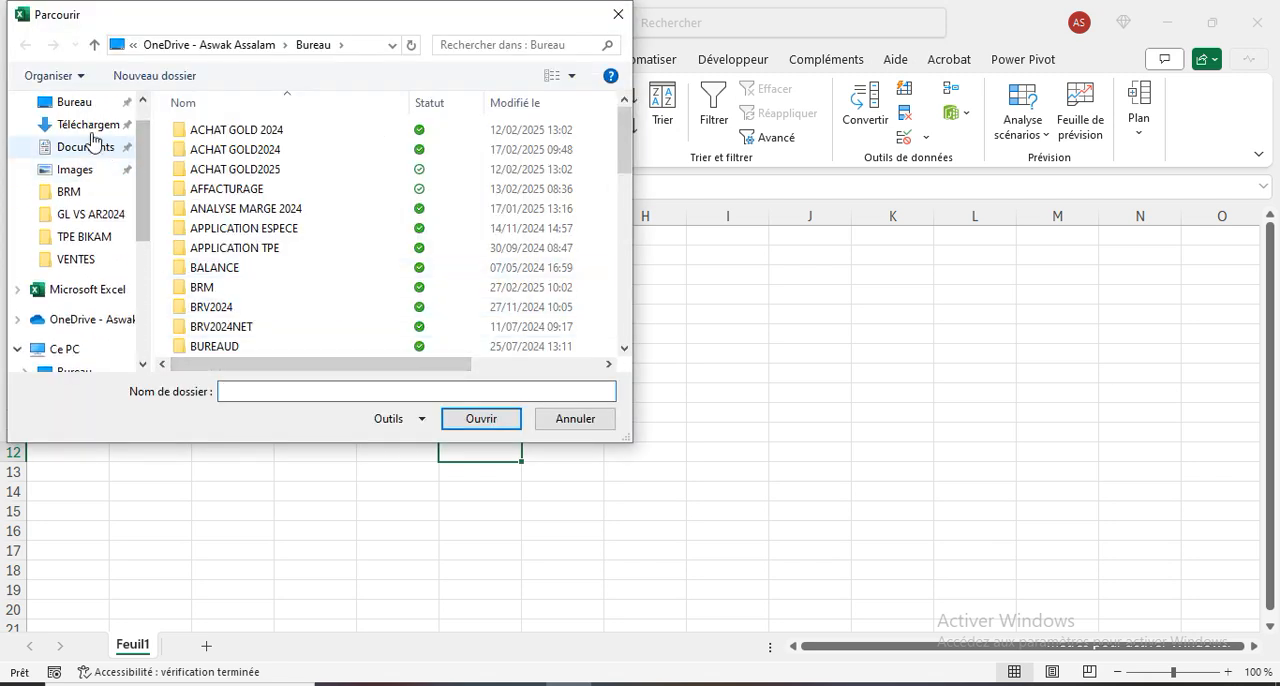
pyautogui.click(74, 101)
pyautogui.doubleClick(314, 398)
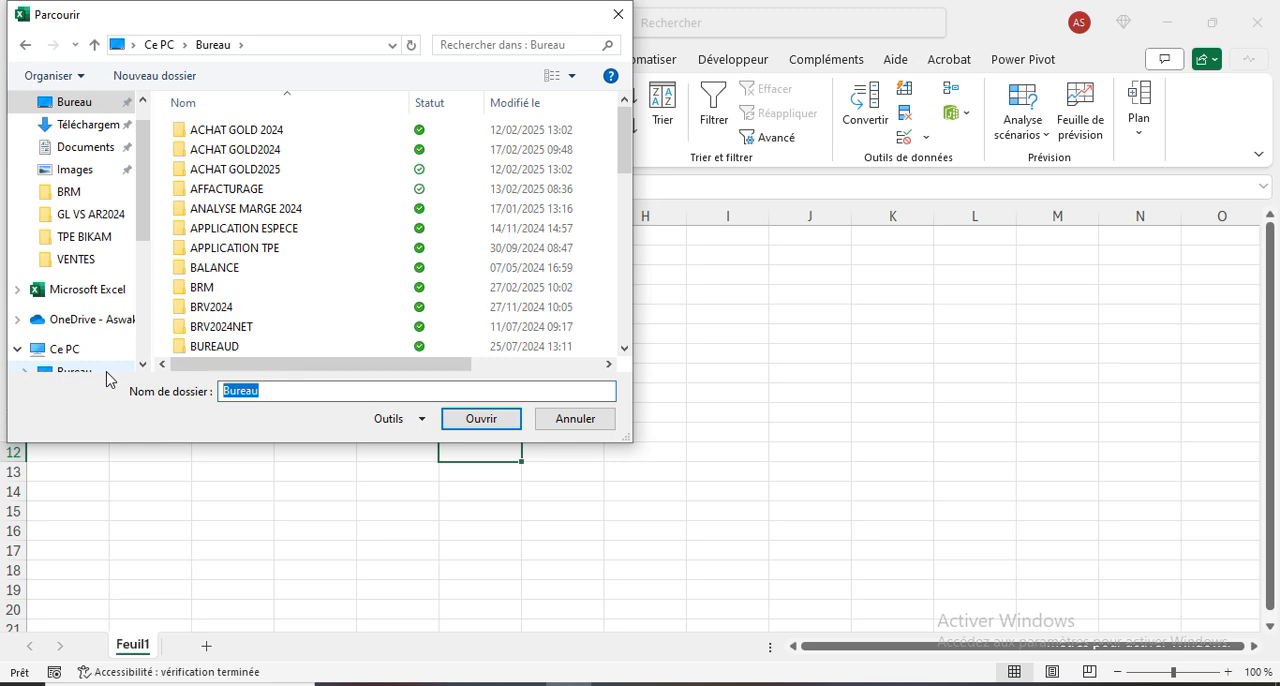
pyautogui.write('v')
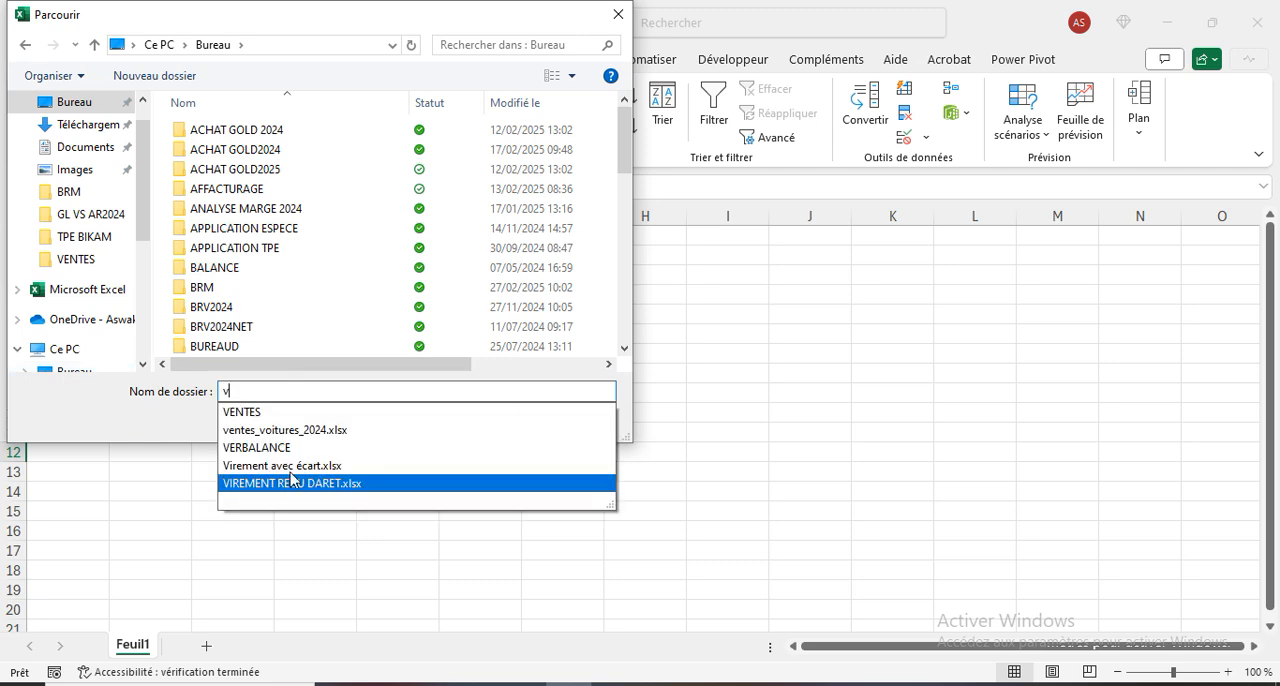
pyautogui.click(251, 413)
pyautogui.click(478, 420)
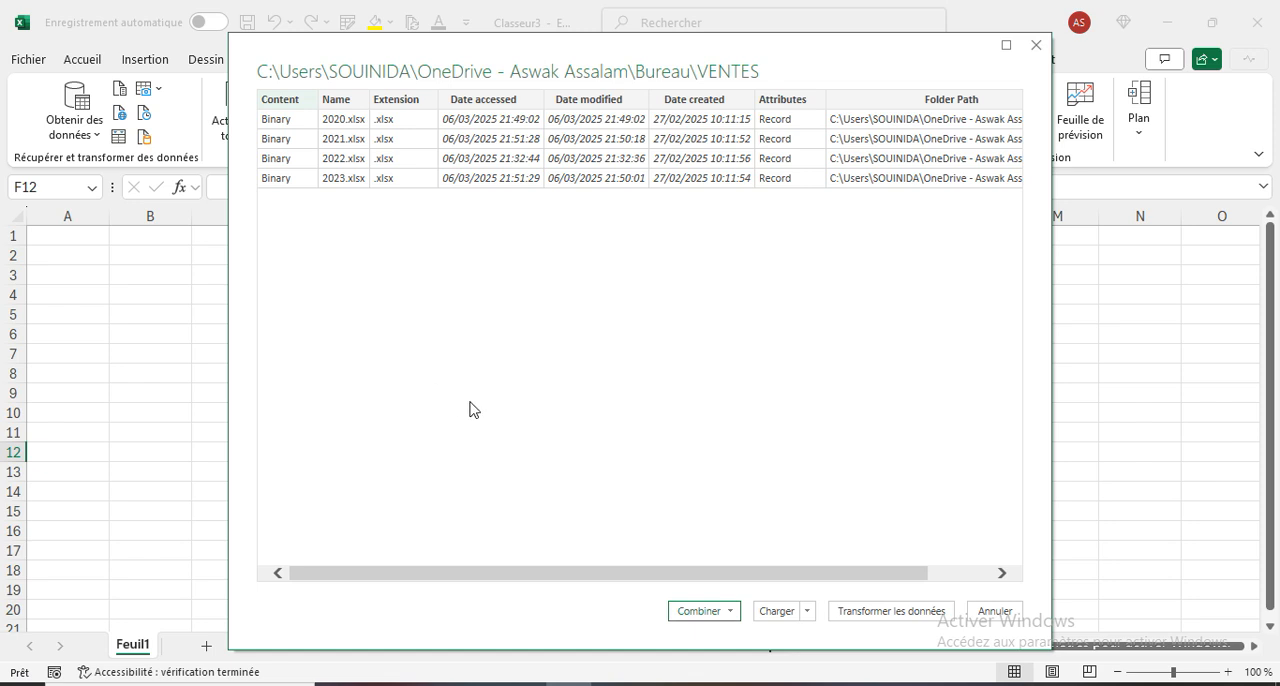
# - Combine and transform the folder's files, using sheet Feuil1 as the object to extract from each file
pyautogui.click(734, 613)
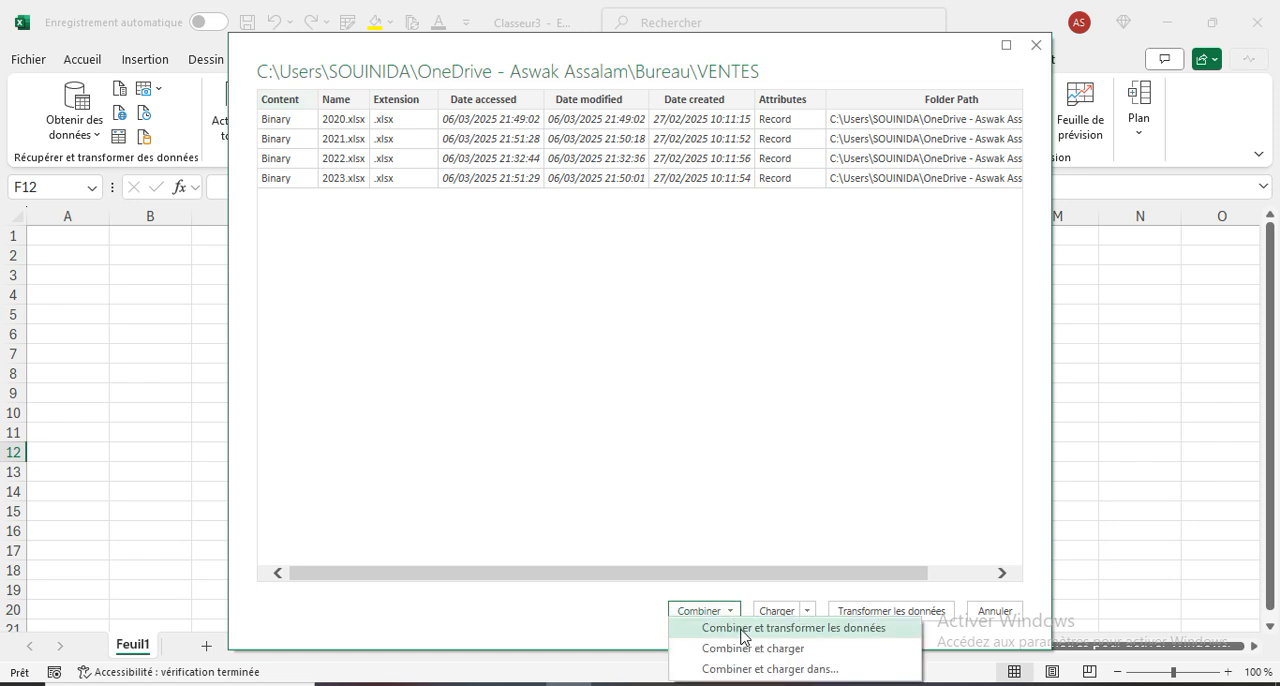
pyautogui.click(742, 630)
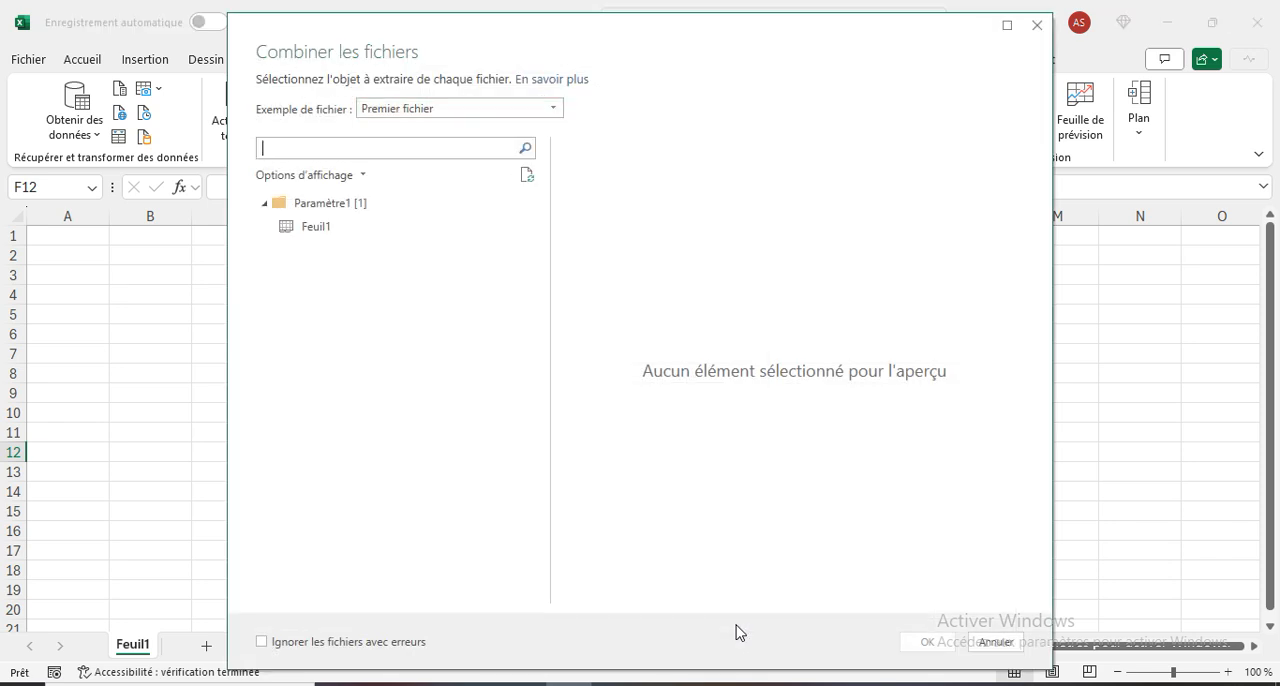
pyautogui.click(320, 237)
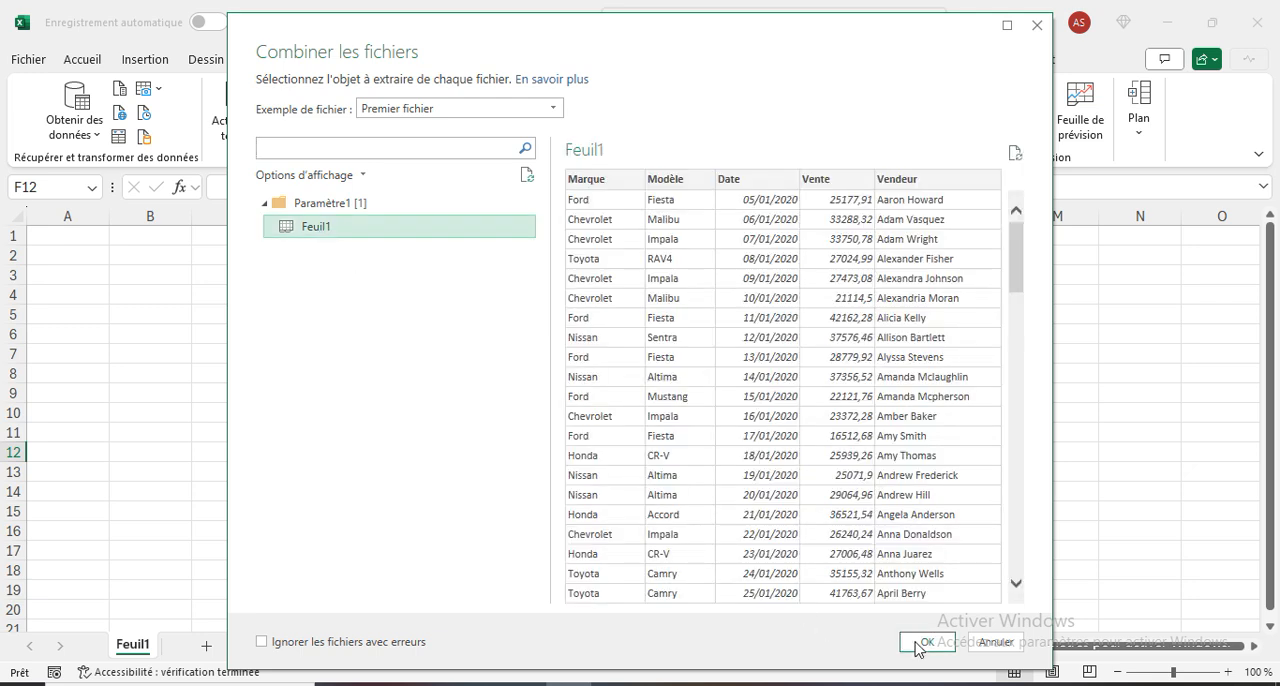
pyautogui.click(921, 645)
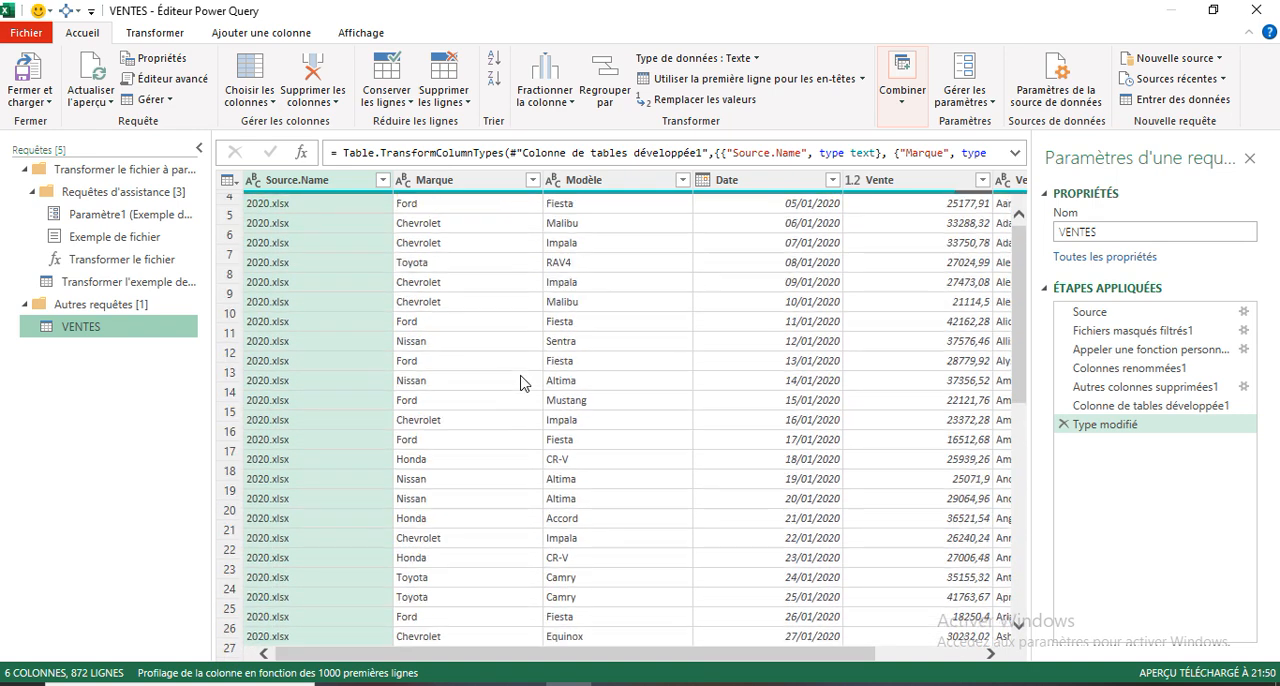
# - Replace ".xlsx" with nothing in the Source.Name column of the VENTES query
pyautogui.click(289, 207)
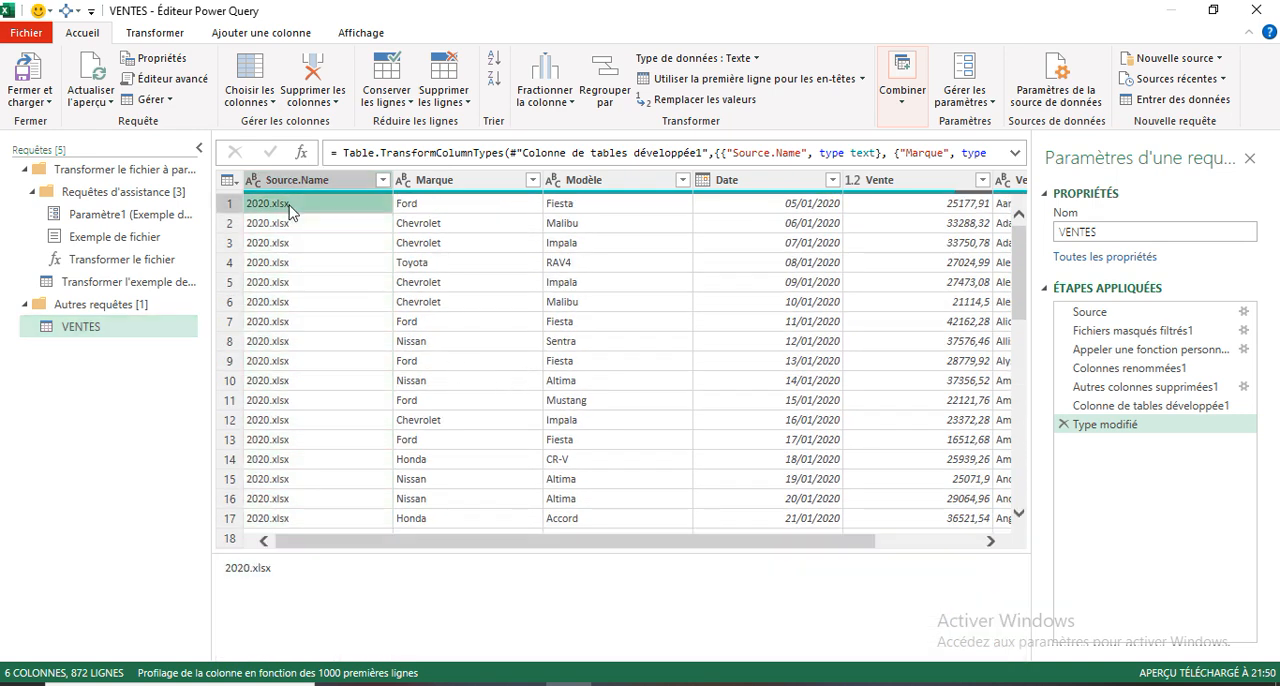
pyautogui.rightClick(289, 207)
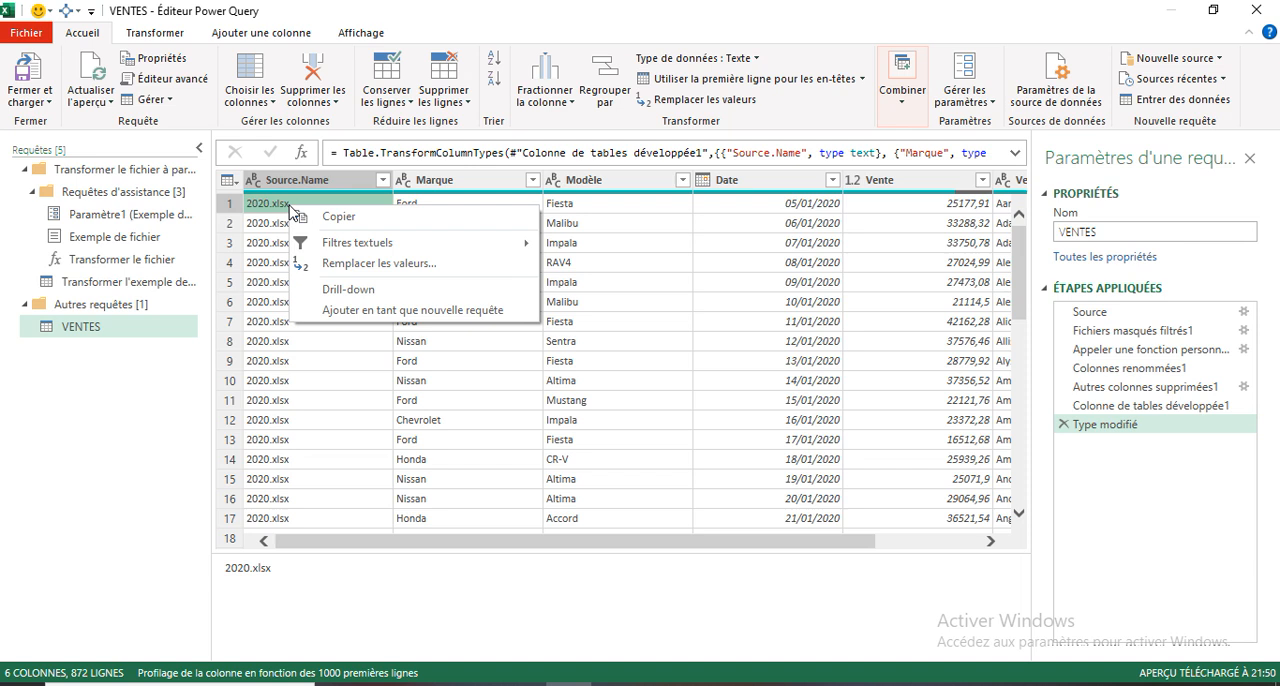
pyautogui.click(335, 263)
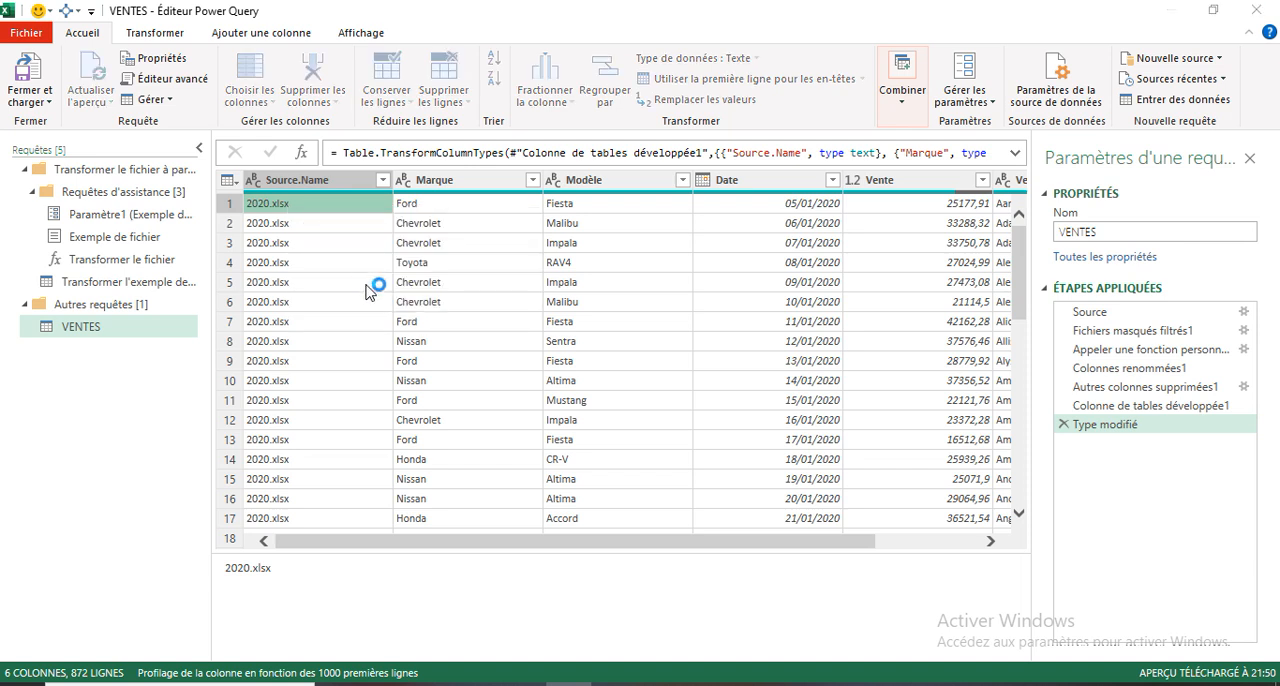
pyautogui.click(371, 315)
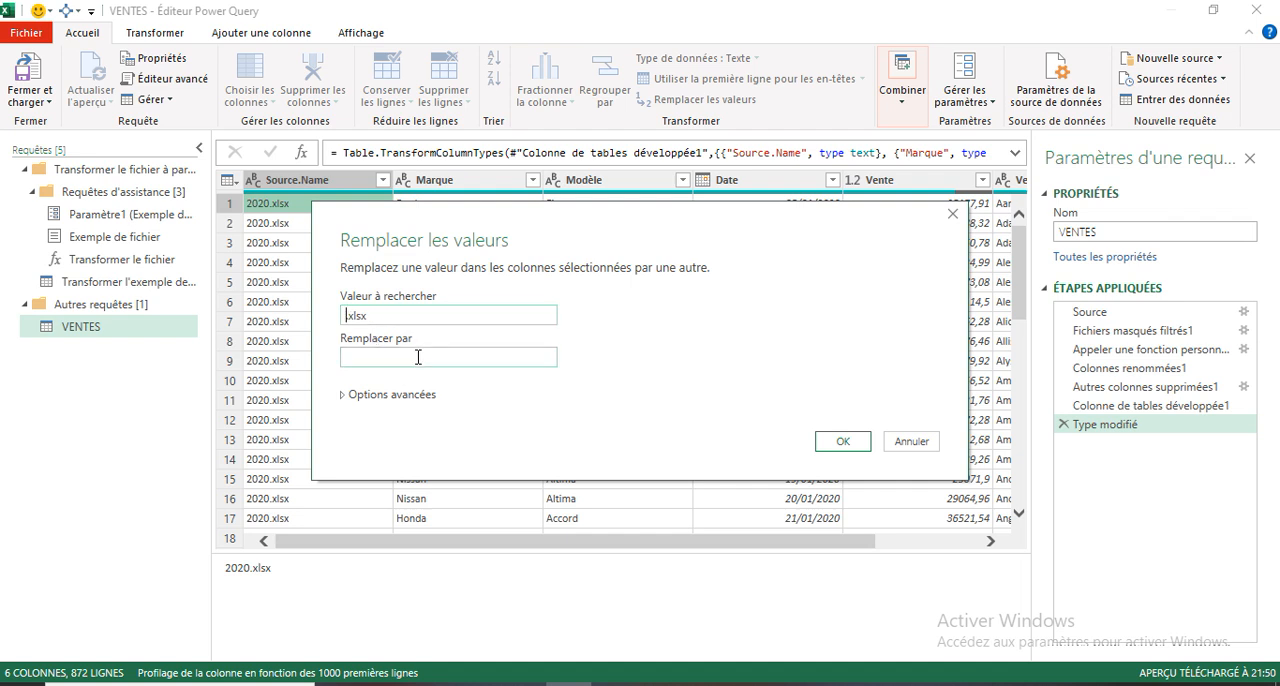
pyautogui.click(842, 447)
# - Close the query editor, load the VENTES query into a worksheet, and close the queries and connections list
pyautogui.click(40, 102)
pyautogui.click(74, 122)
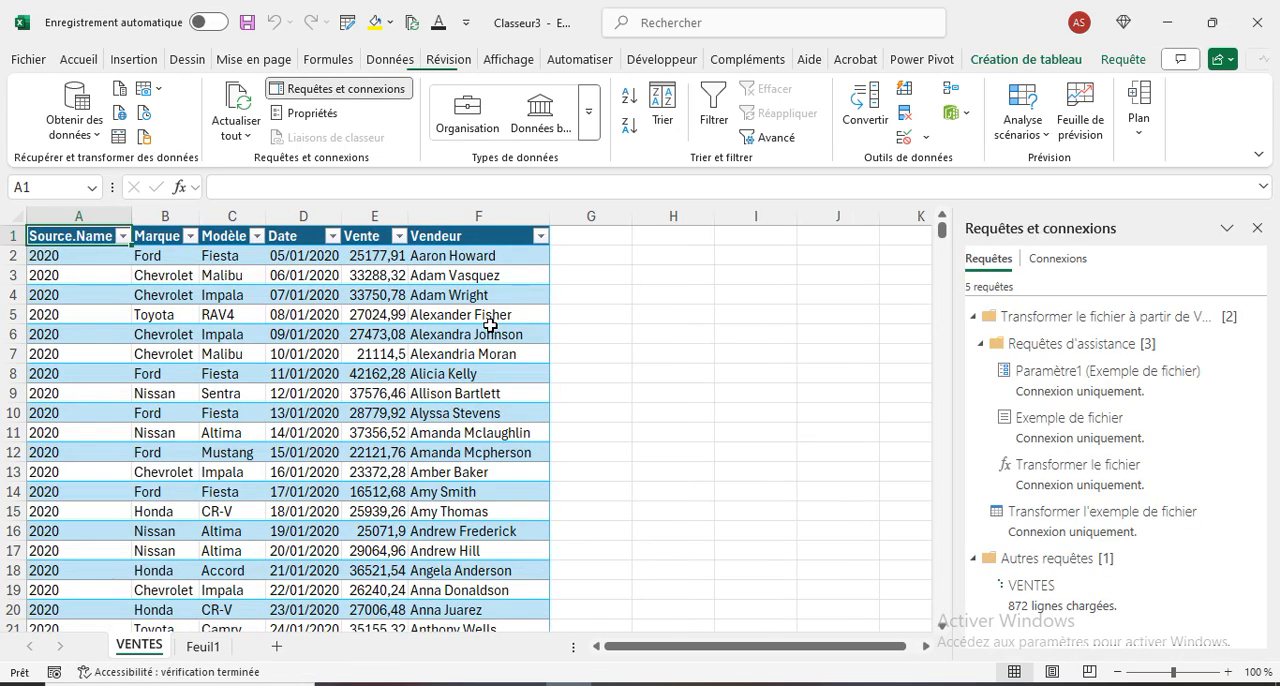
pyautogui.click(1257, 228)
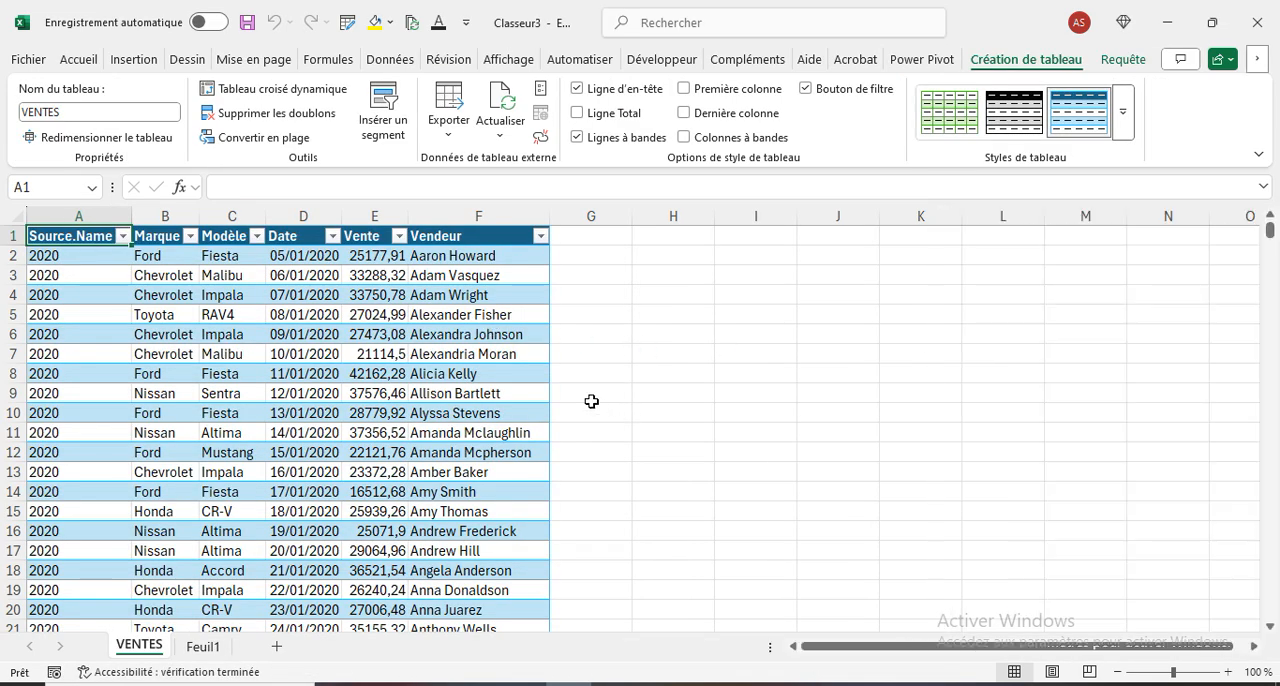
pyautogui.click(686, 372)
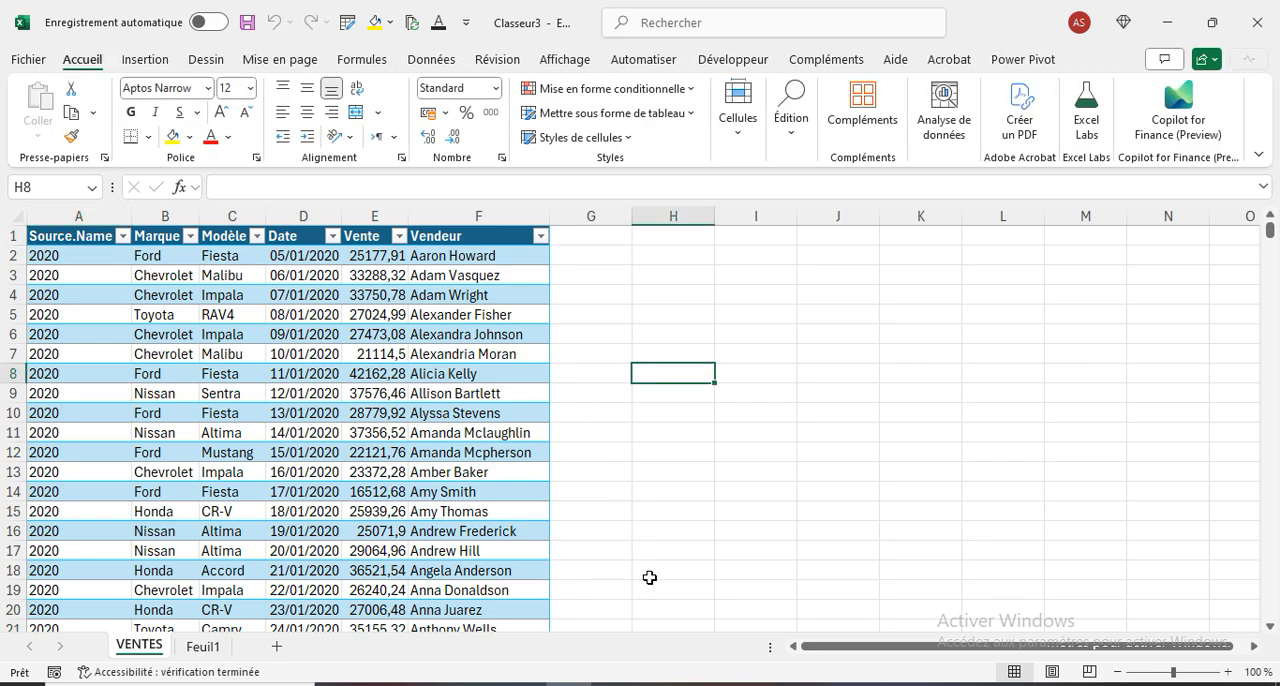
# - Switch to the folder of source files and open the 2020 workbook
pyautogui.hotkey('alt', 'Tab')
pyautogui.click(216, 121)
pyautogui.doubleClick(216, 126)
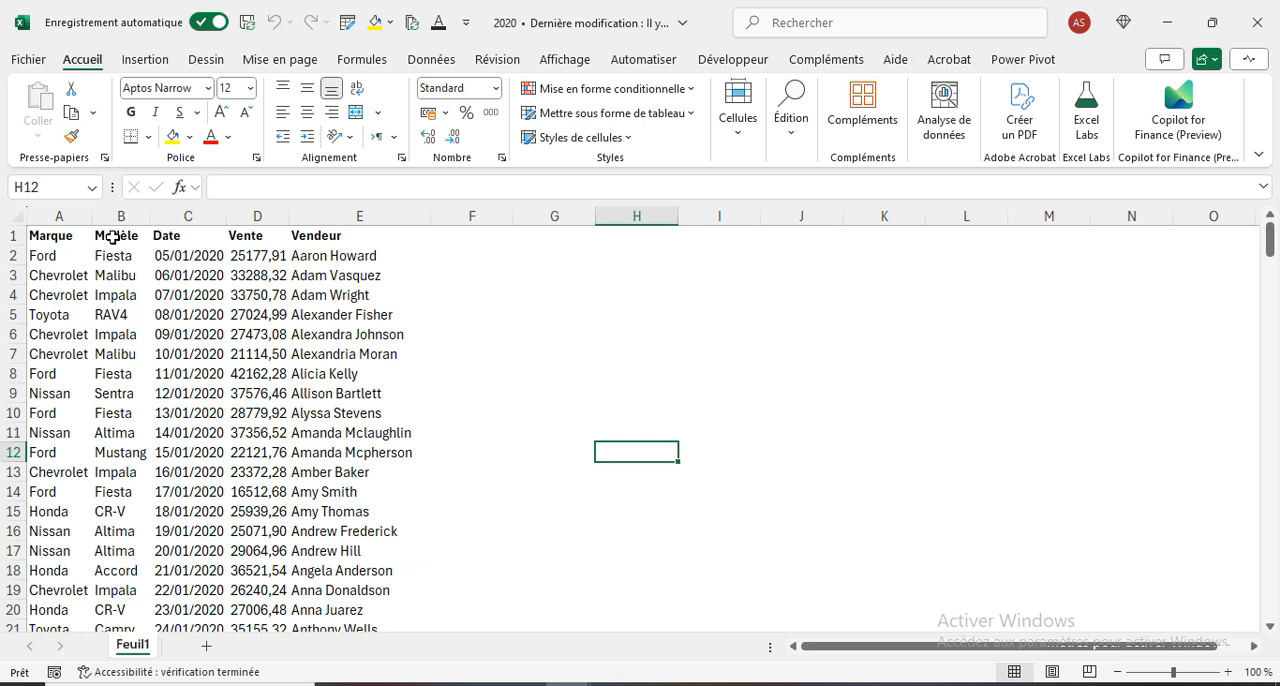
# - Examine the header cells Marque, Modèle, Date, Vente and Vendeur in row 1 of the 2020 workbook
pyautogui.click(57, 236)
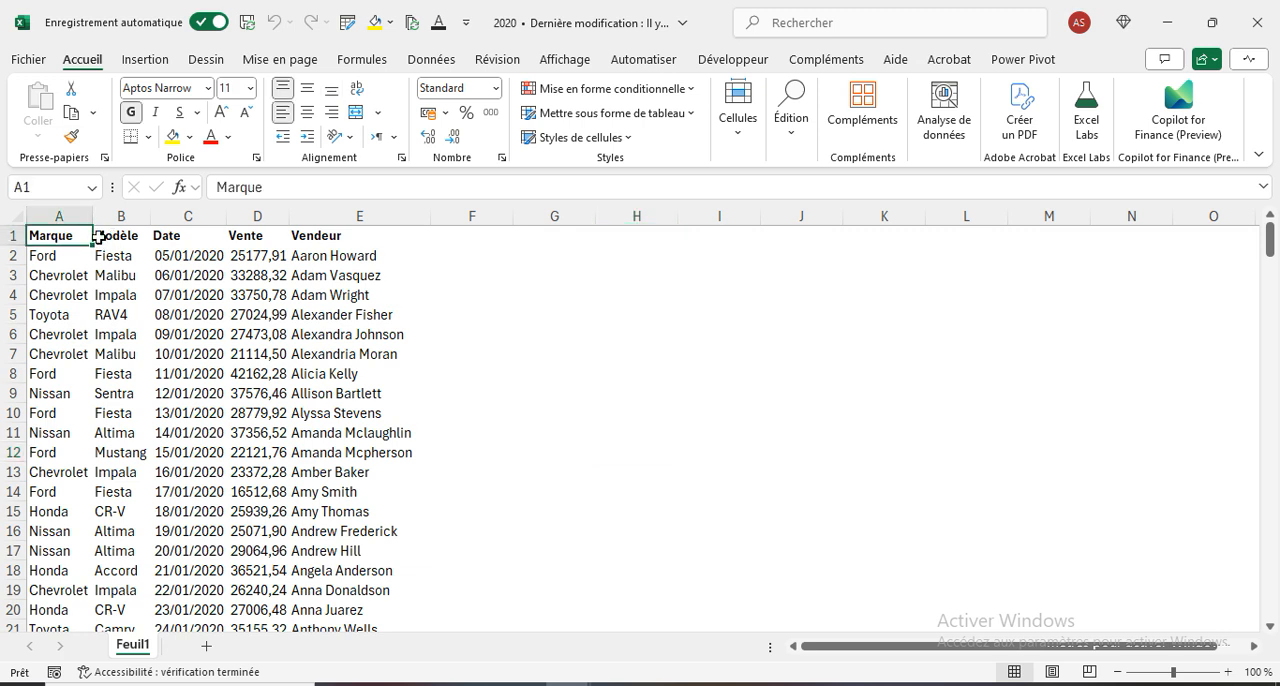
pyautogui.click(118, 236)
pyautogui.click(191, 236)
pyautogui.click(252, 236)
pyautogui.click(325, 237)
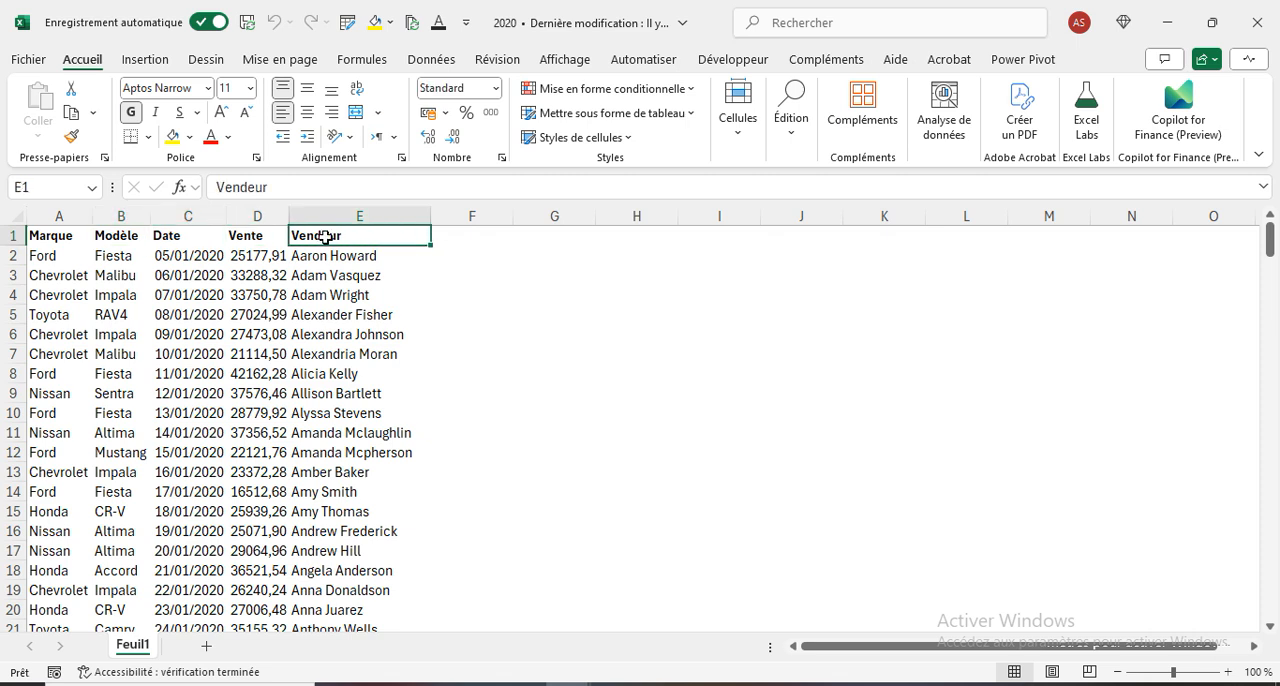
pyautogui.click(66, 238)
pyautogui.click(126, 240)
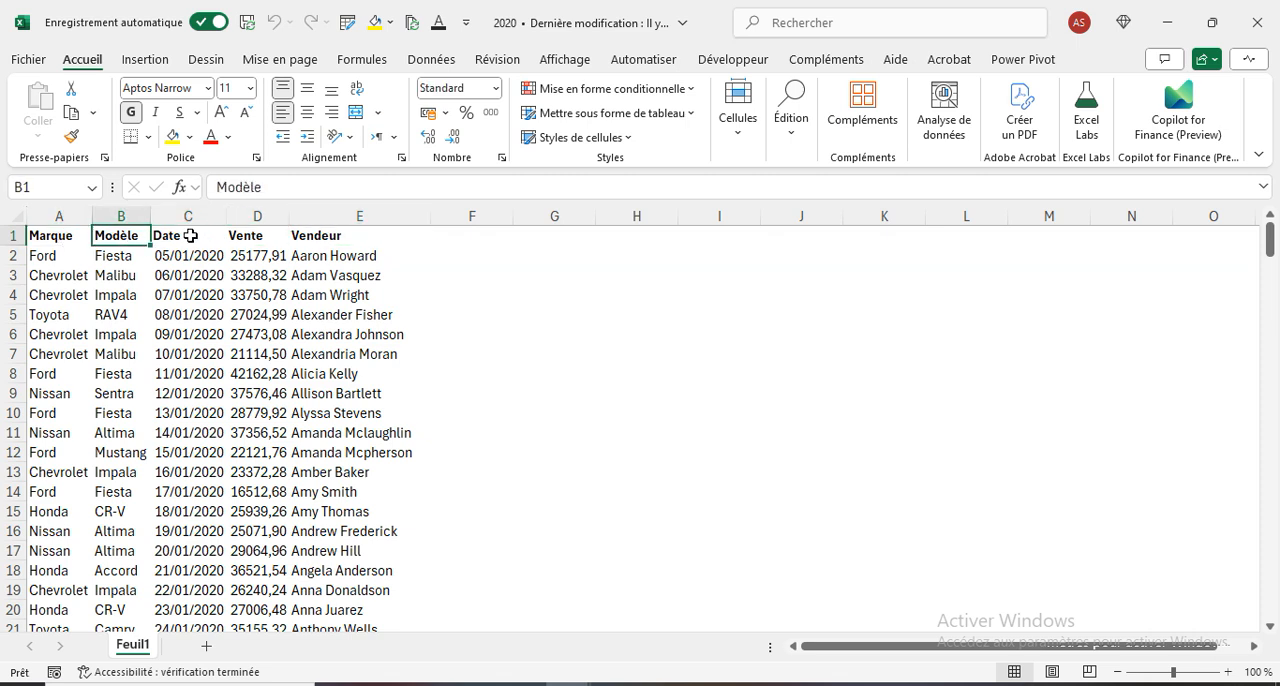
pyautogui.click(190, 236)
pyautogui.click(236, 238)
pyautogui.click(323, 237)
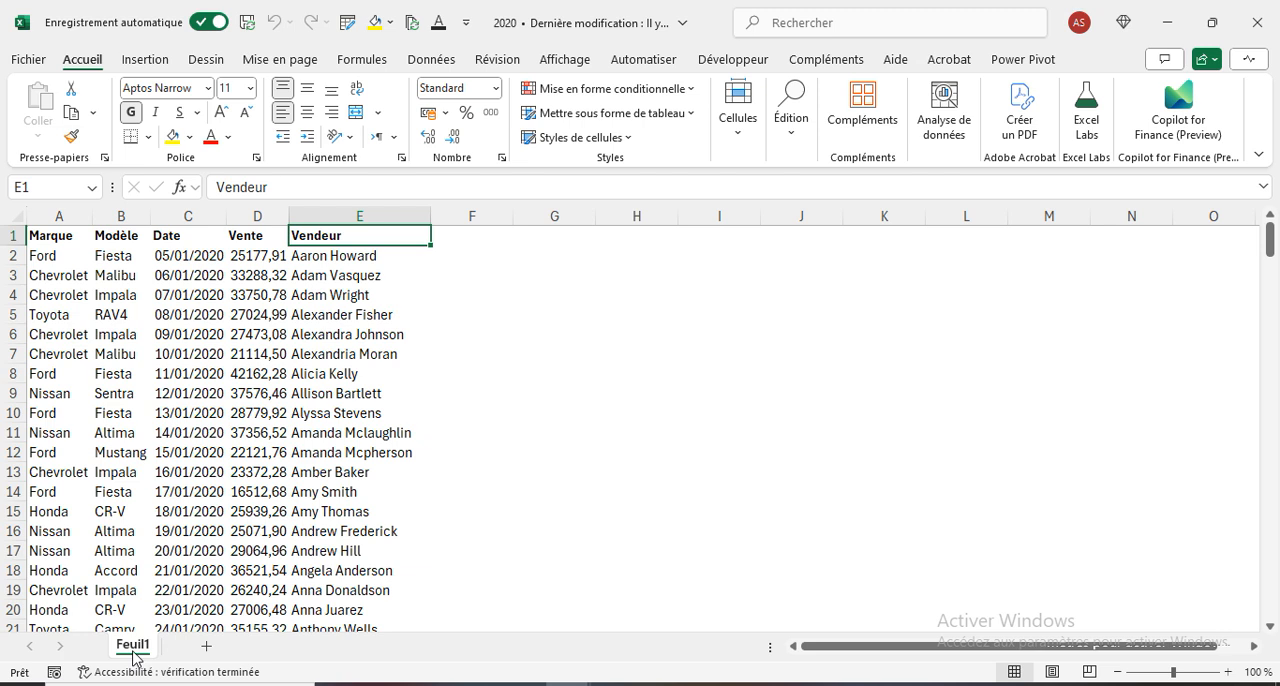
# - Add a leading space to the Marque header in A1, then save and close the 2020 workbook
pyautogui.click(52, 239)
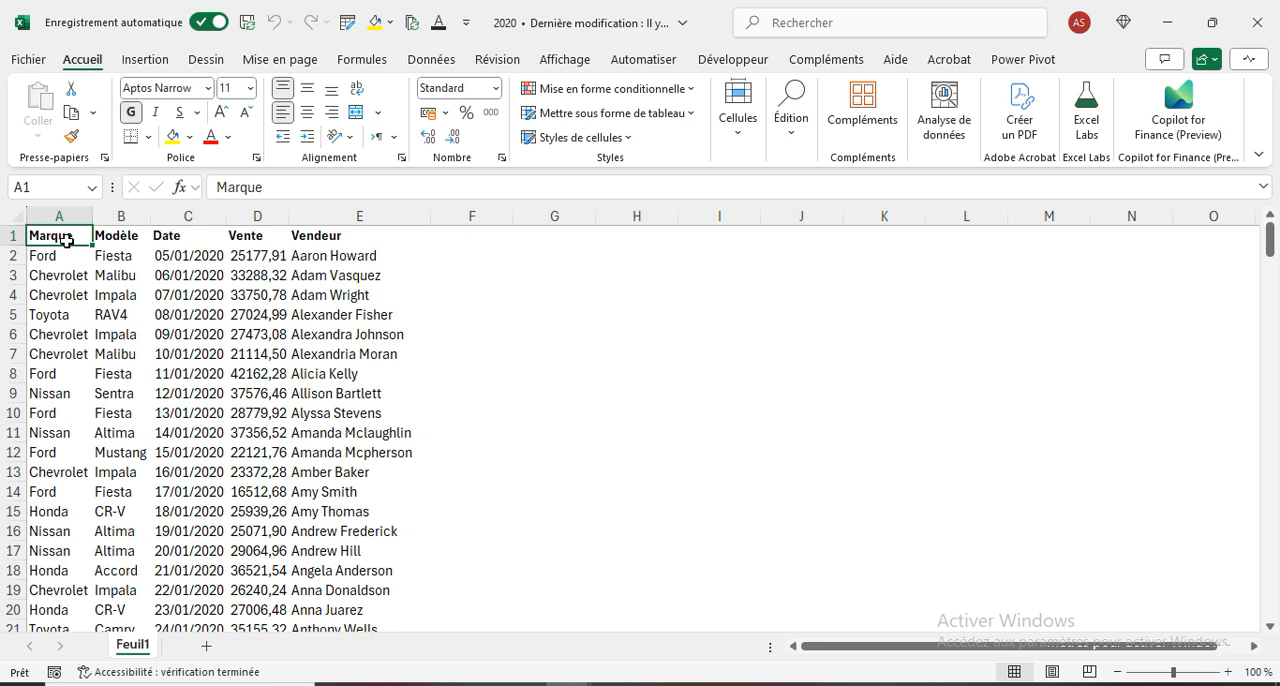
pyautogui.doubleClick(32, 236)
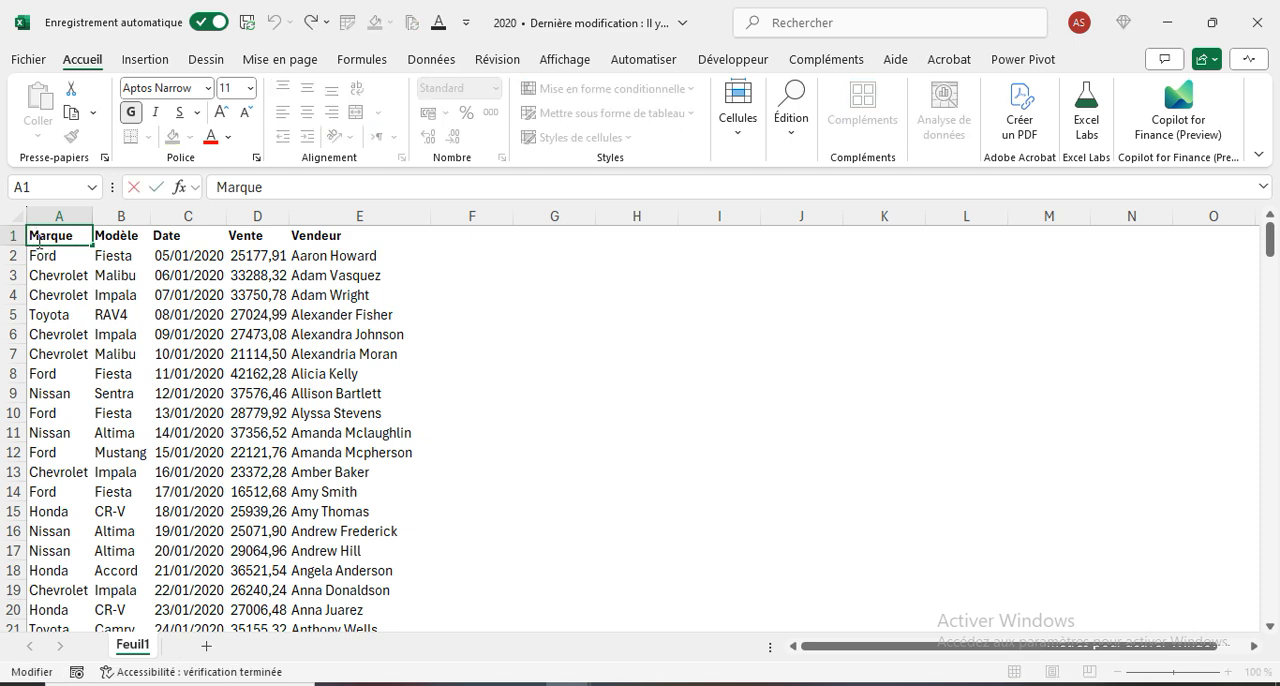
pyautogui.click(525, 390)
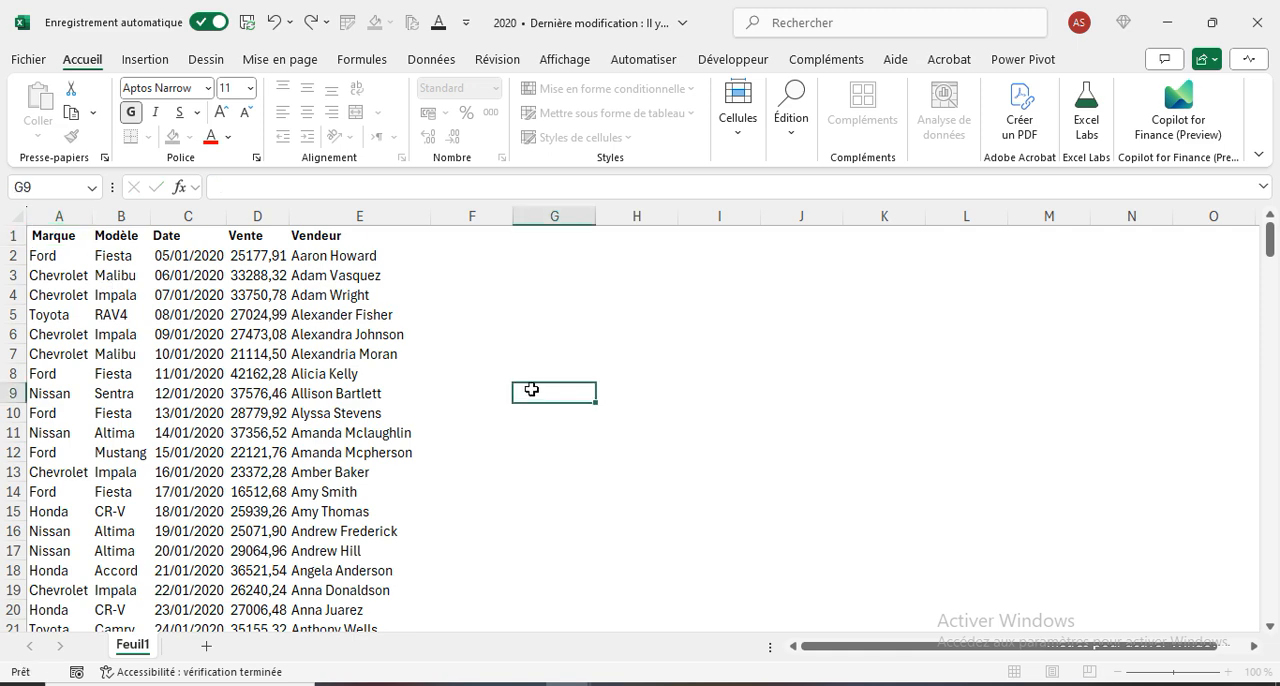
pyautogui.click(247, 22)
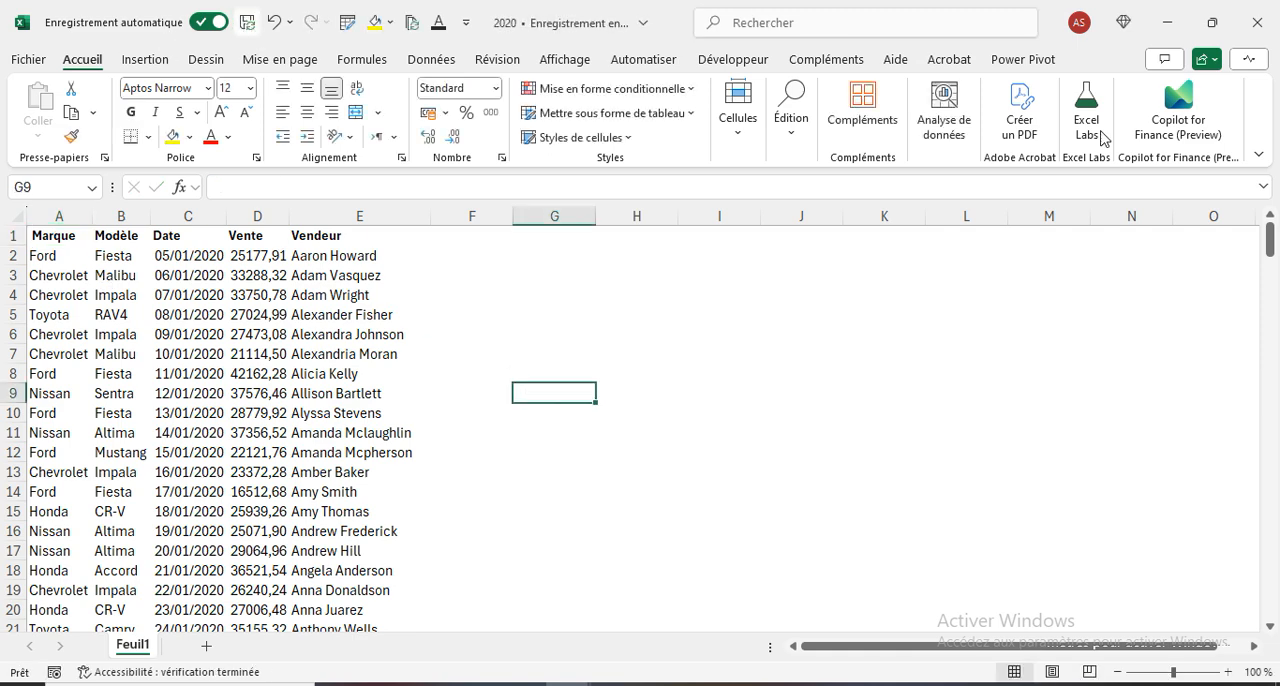
pyautogui.click(1257, 22)
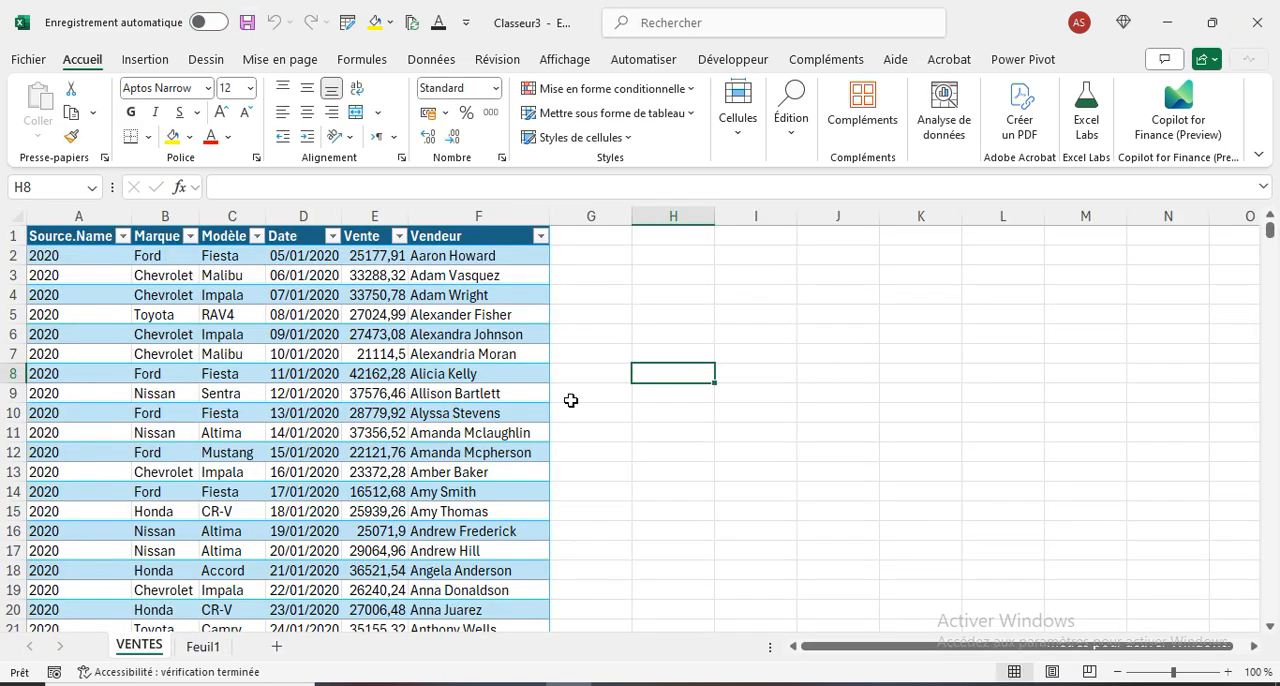
# - Try to refresh the combined VENTES table from its source files and dismiss the message
pyautogui.click(322, 371)
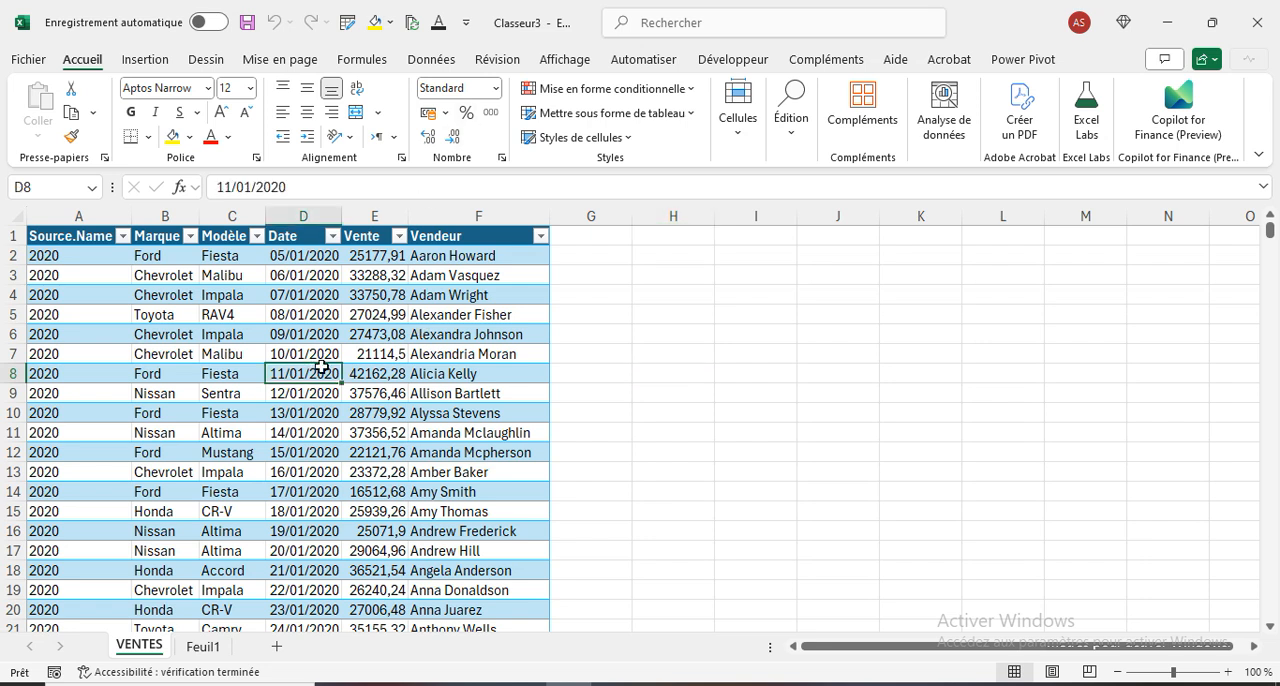
pyautogui.click(413, 23)
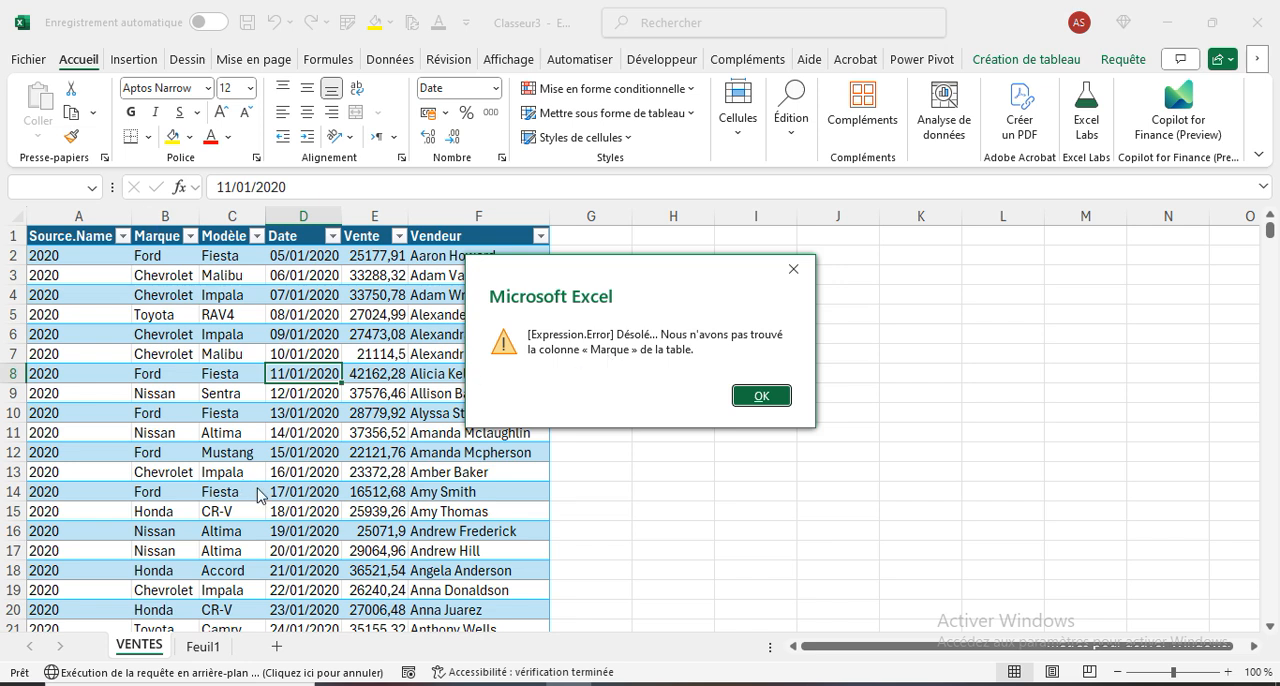
pyautogui.click(760, 396)
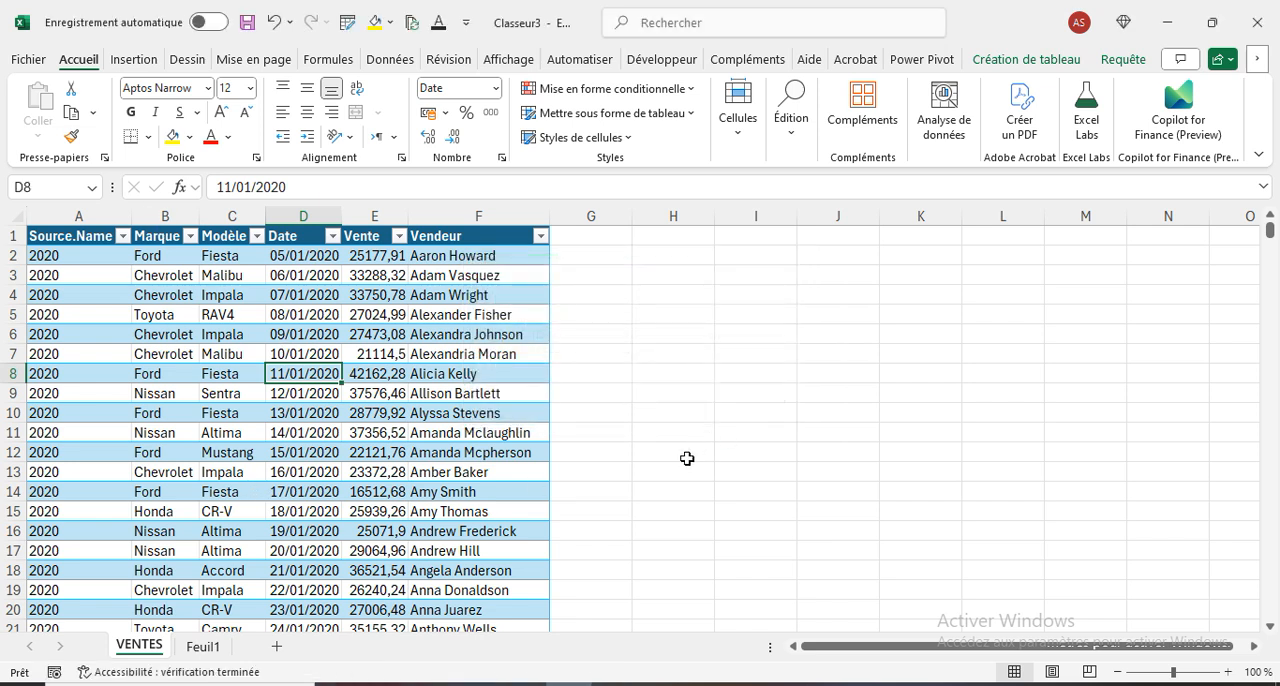
# - Reopen the 2020 workbook, remove the leading space from the Marque header in A1, then save and close the workbook
pyautogui.click(661, 684)
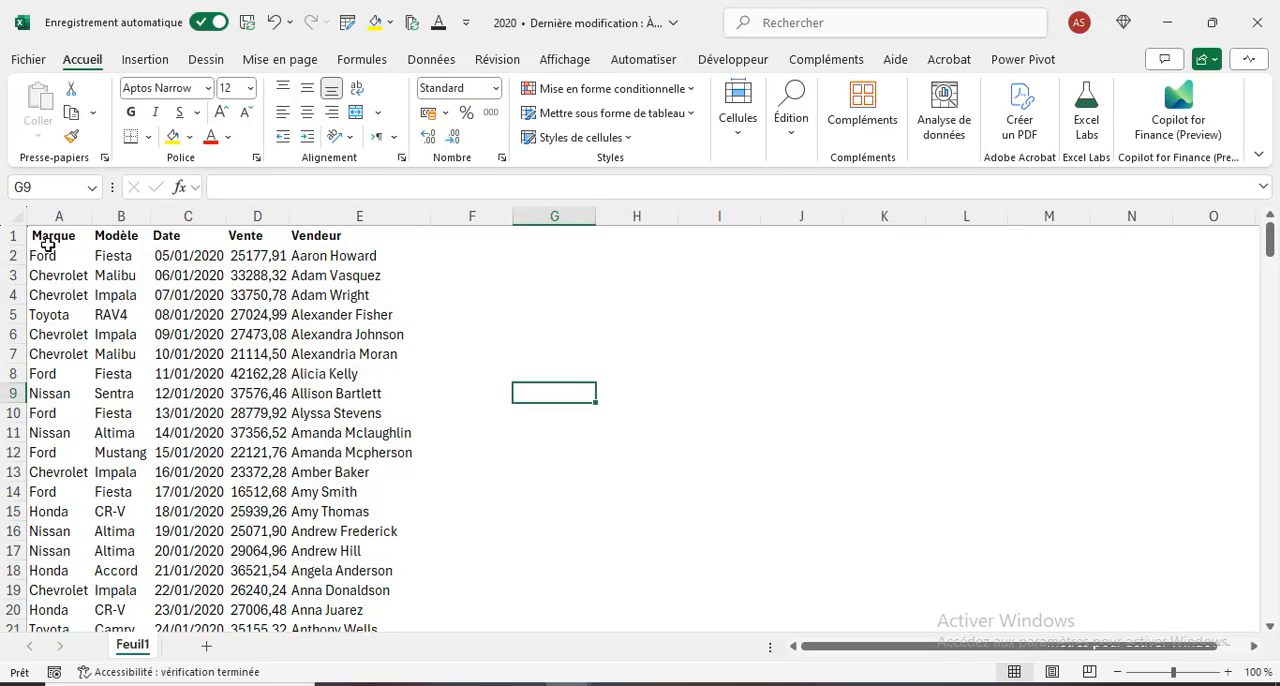
pyautogui.click(47, 243)
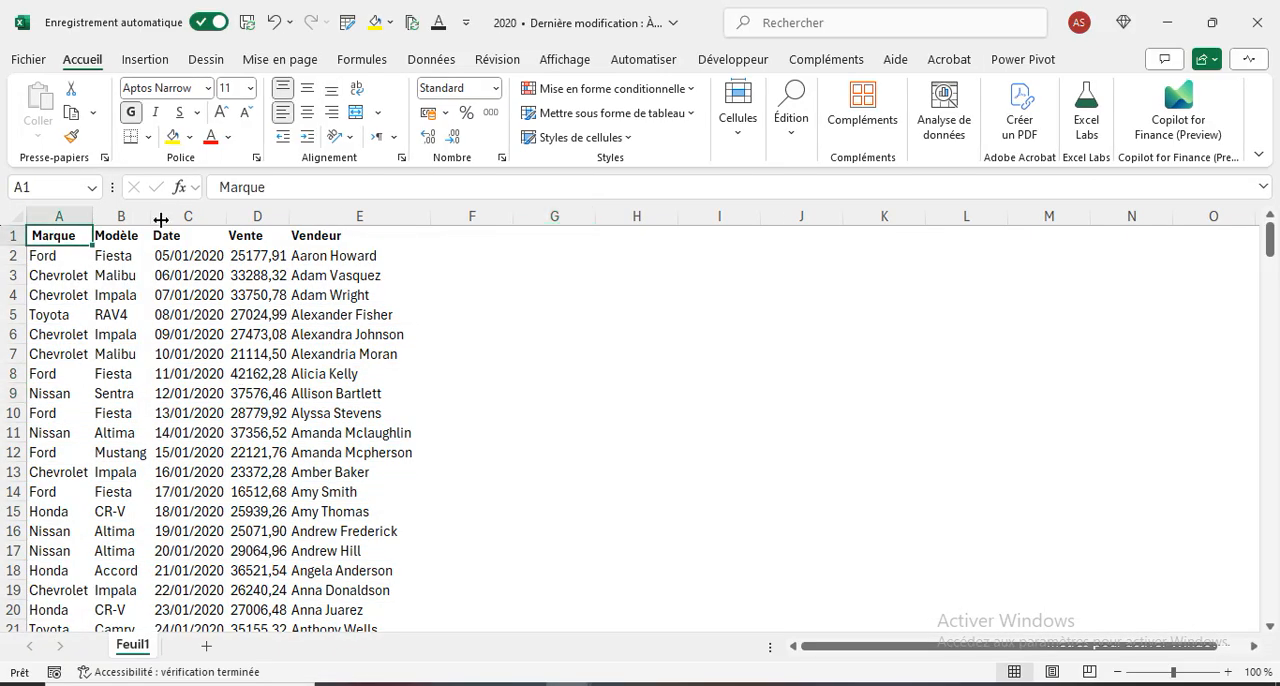
pyautogui.click(219, 186)
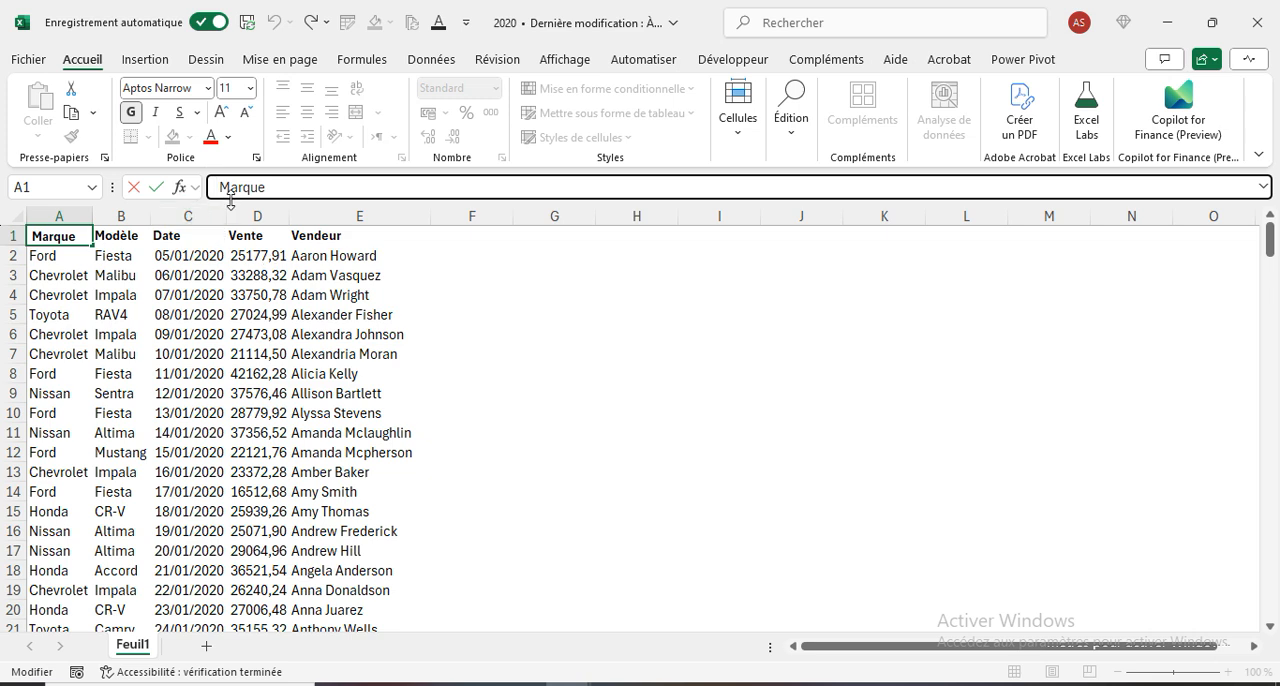
pyautogui.press('BackSpace')
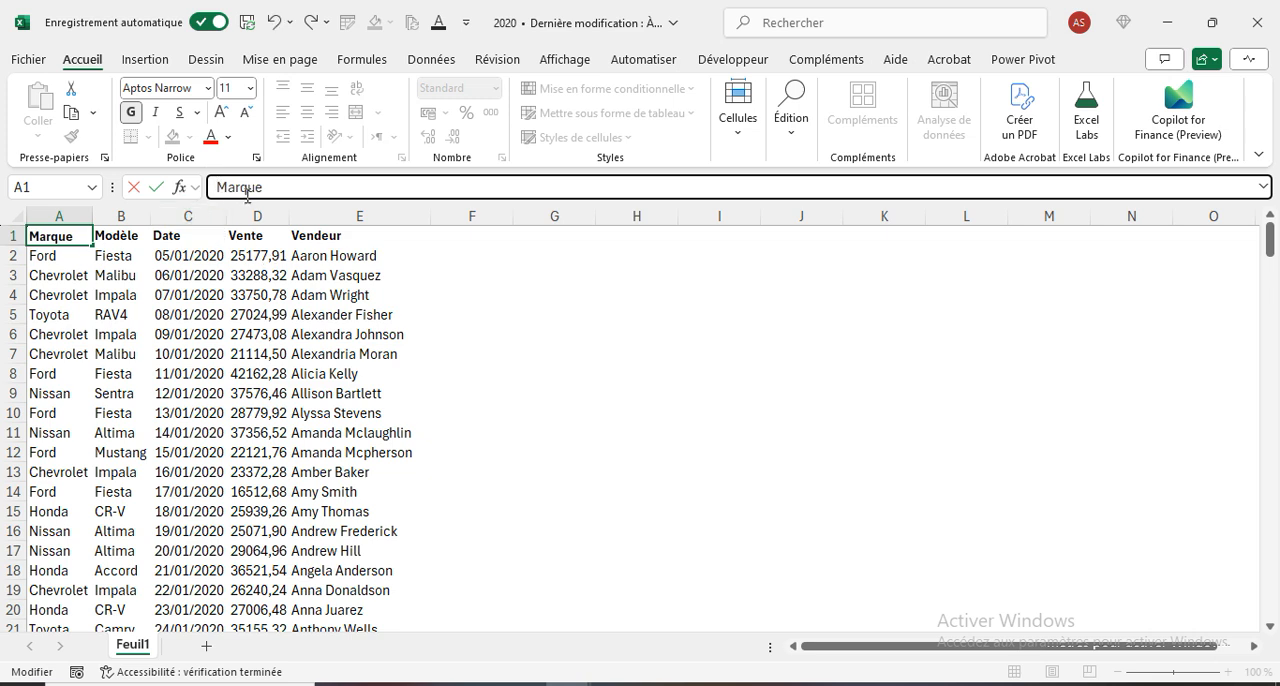
pyautogui.click(514, 436)
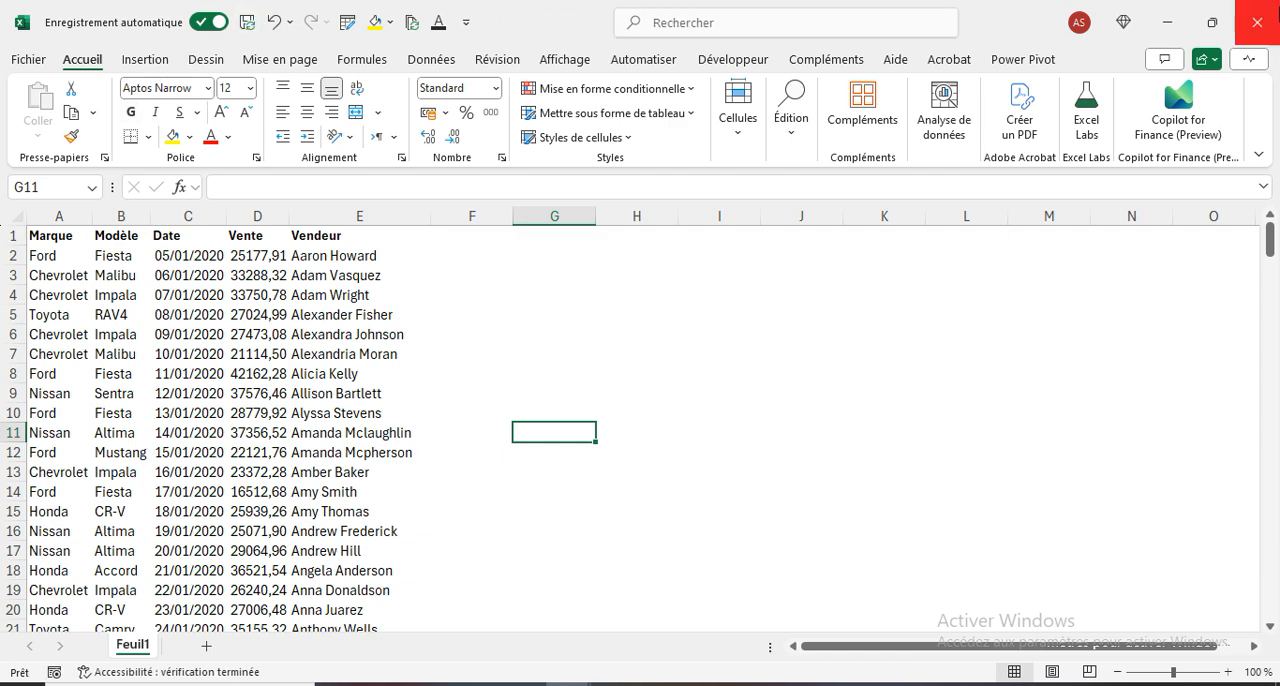
pyautogui.click(1258, 30)
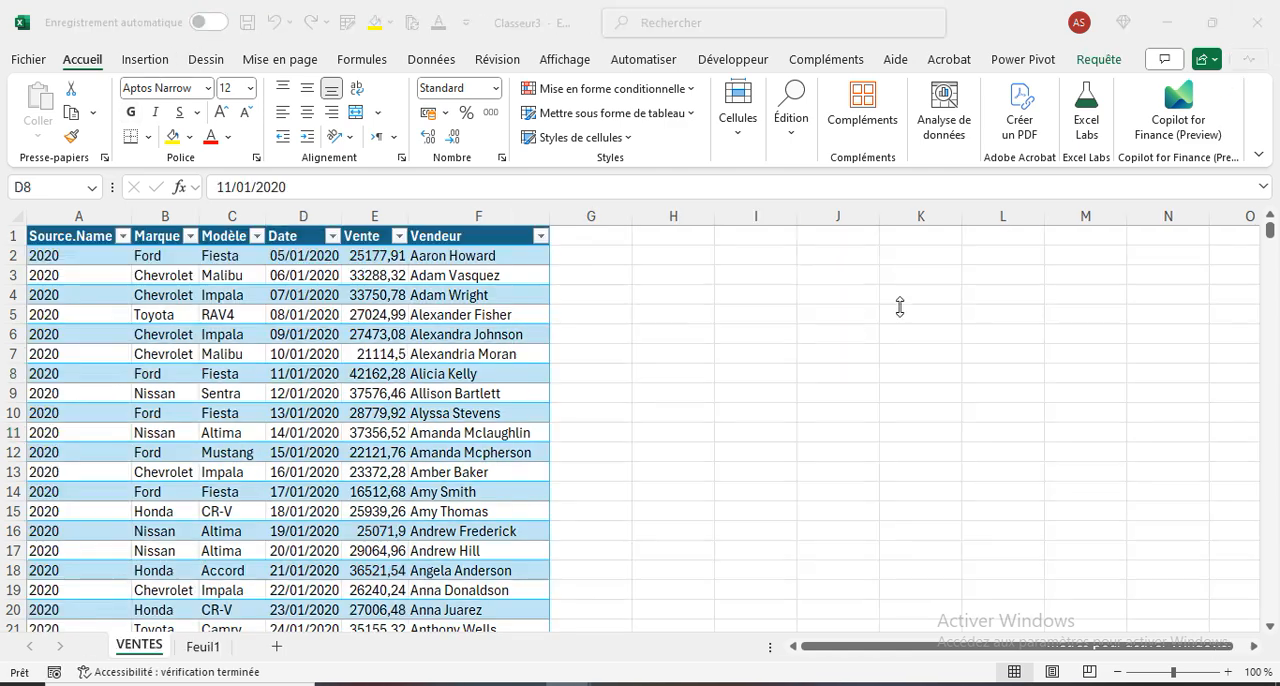
# - Open the 2023 workbook, add a leading space to the Vente header in D1, then save and close the workbook
pyautogui.click(660, 685)
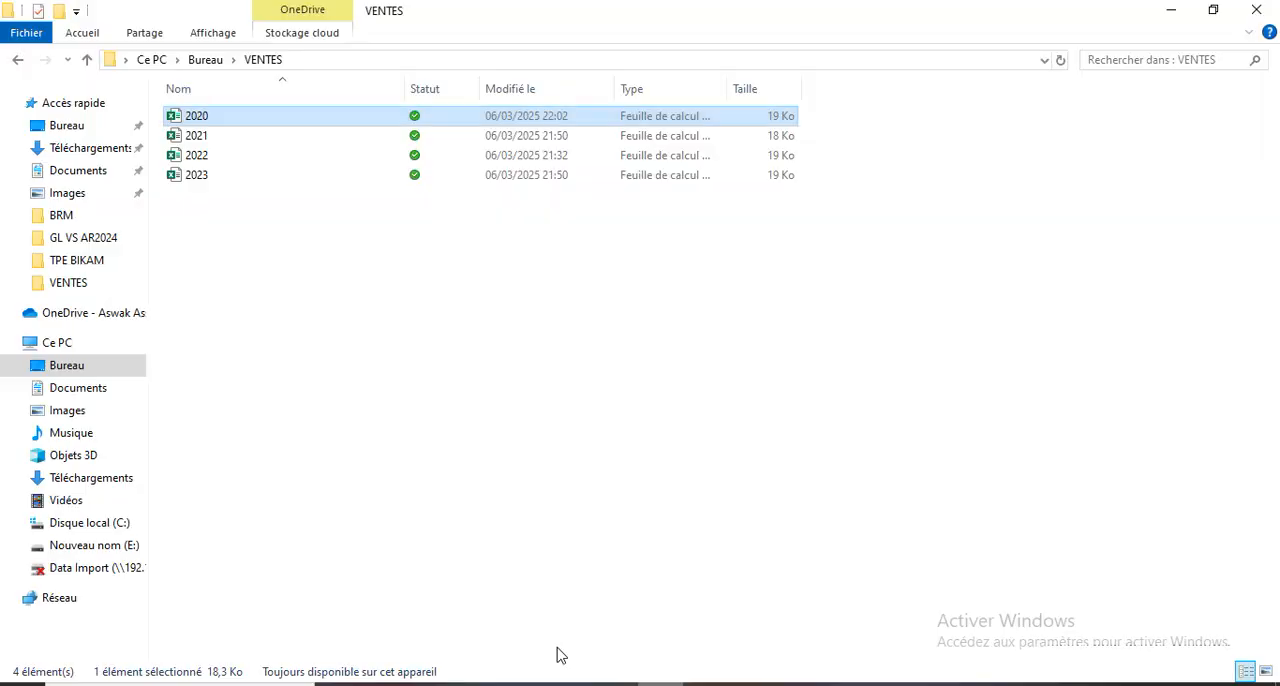
pyautogui.click(200, 180)
pyautogui.doubleClick(198, 177)
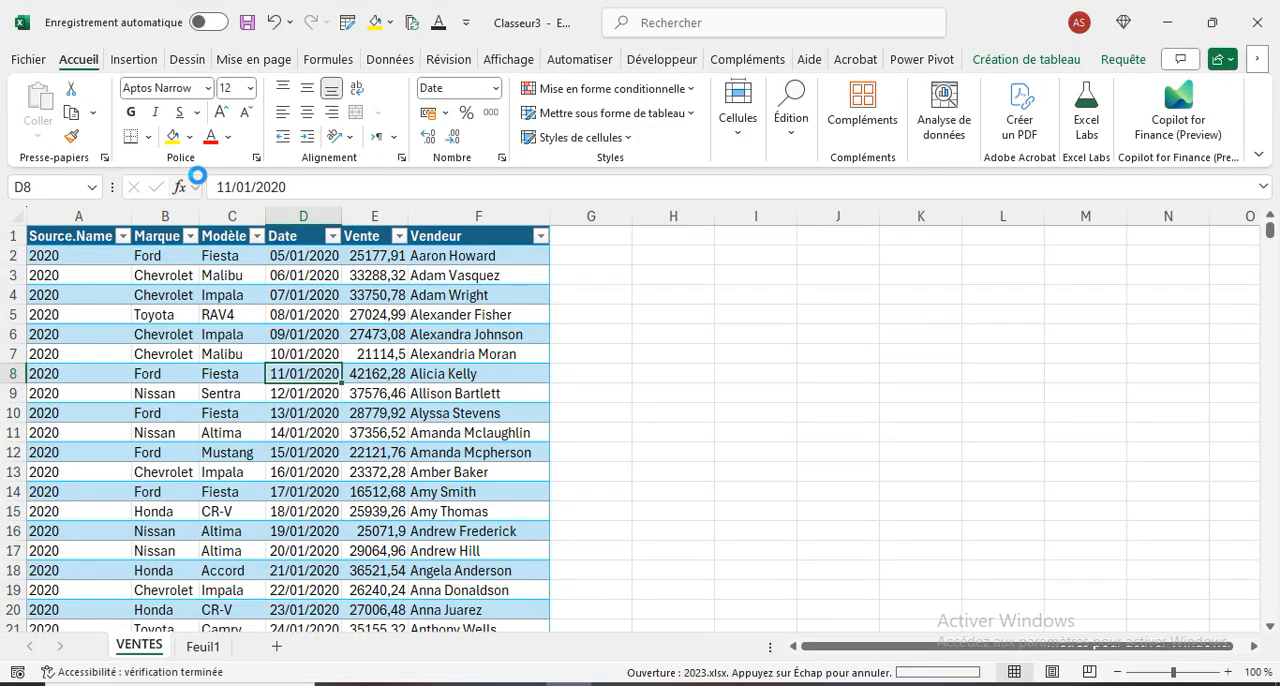
pyautogui.click(253, 238)
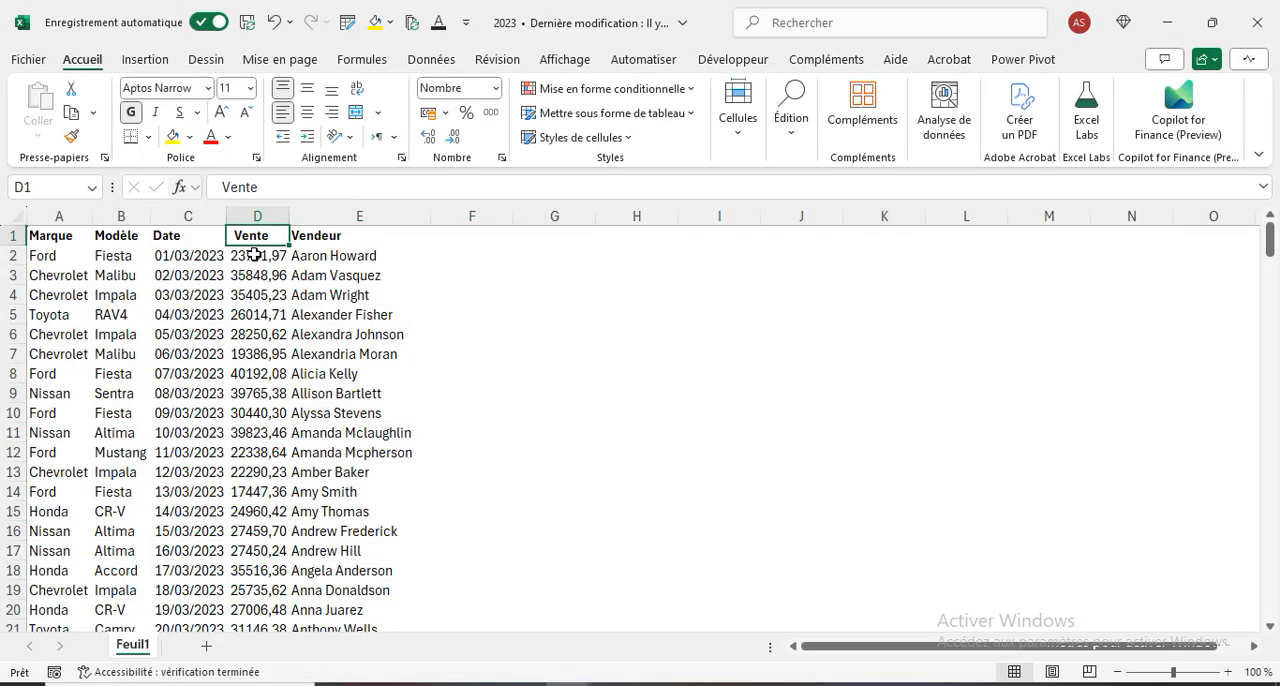
pyautogui.click(218, 187)
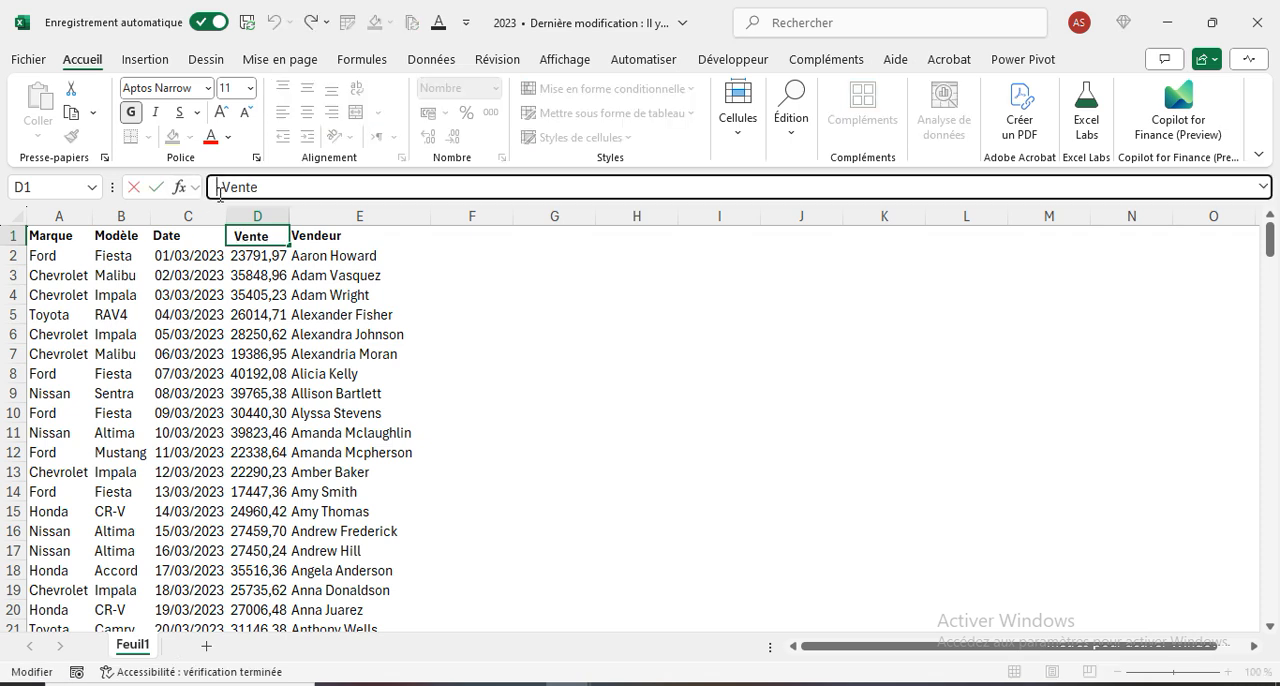
pyautogui.click(577, 436)
pyautogui.click(246, 22)
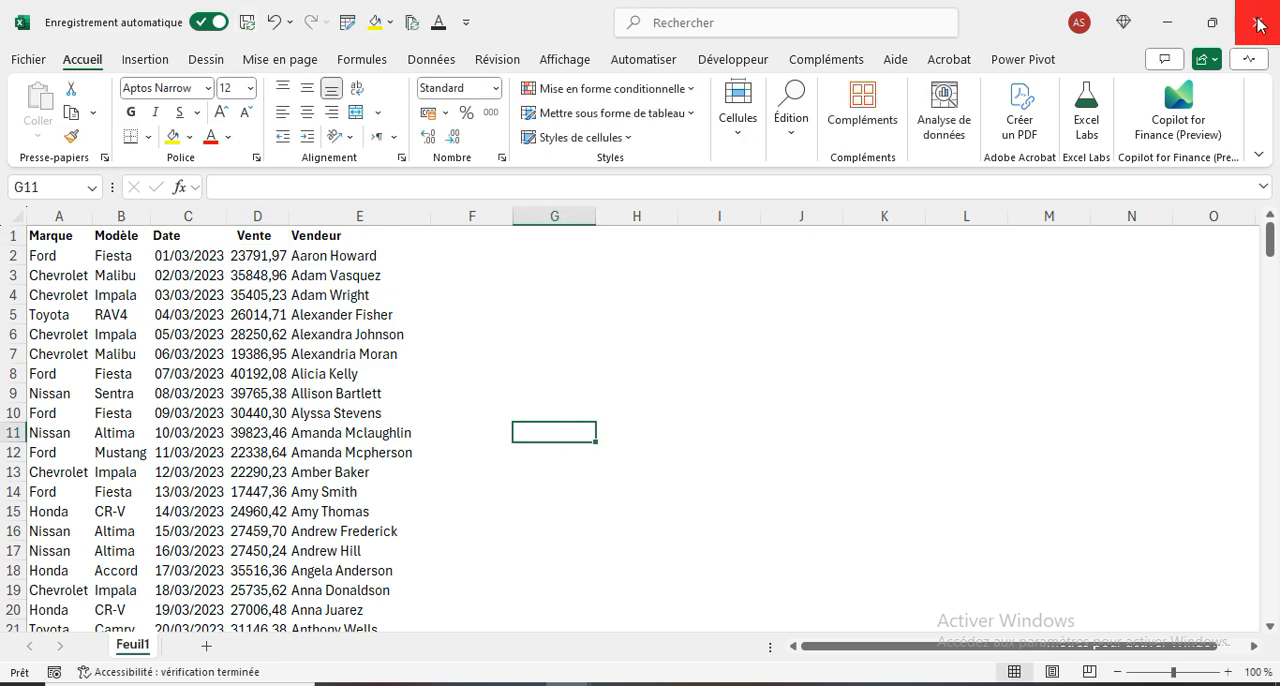
pyautogui.click(1257, 24)
# - Refresh the combined VENTES table and filter its Source.Name column to show only 2023
pyautogui.click(295, 340)
pyautogui.click(411, 24)
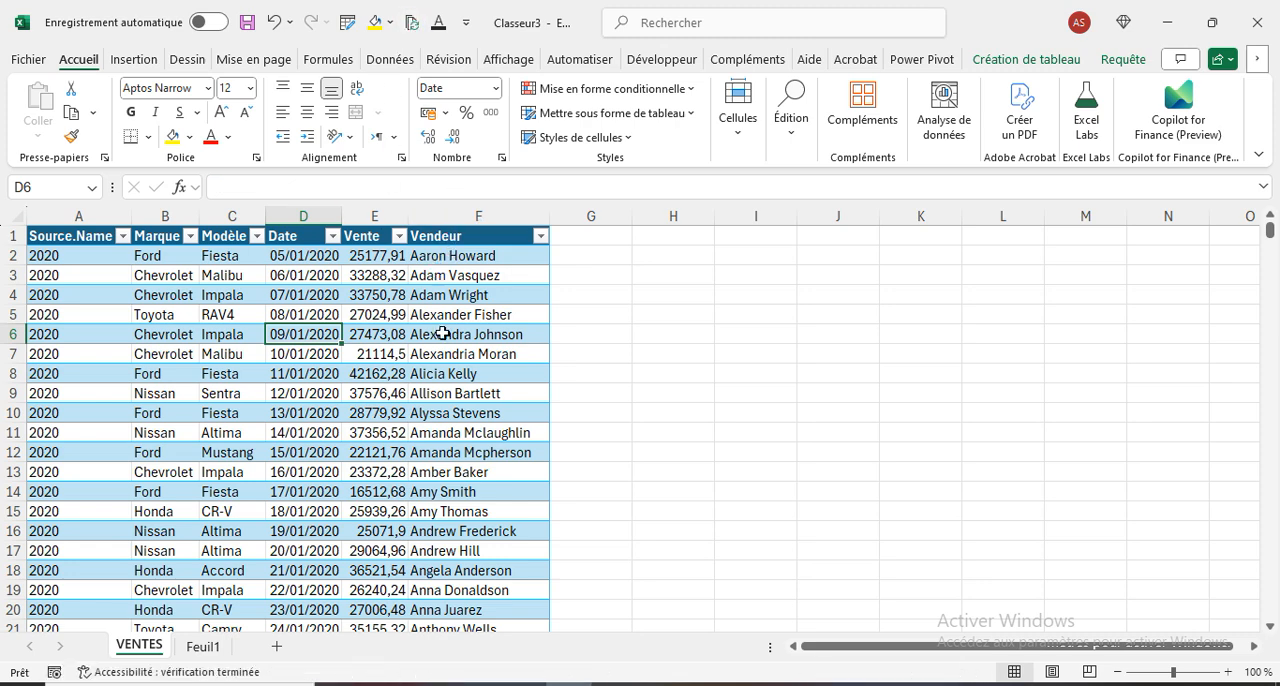
pyautogui.scroll(-3, 381, 440)
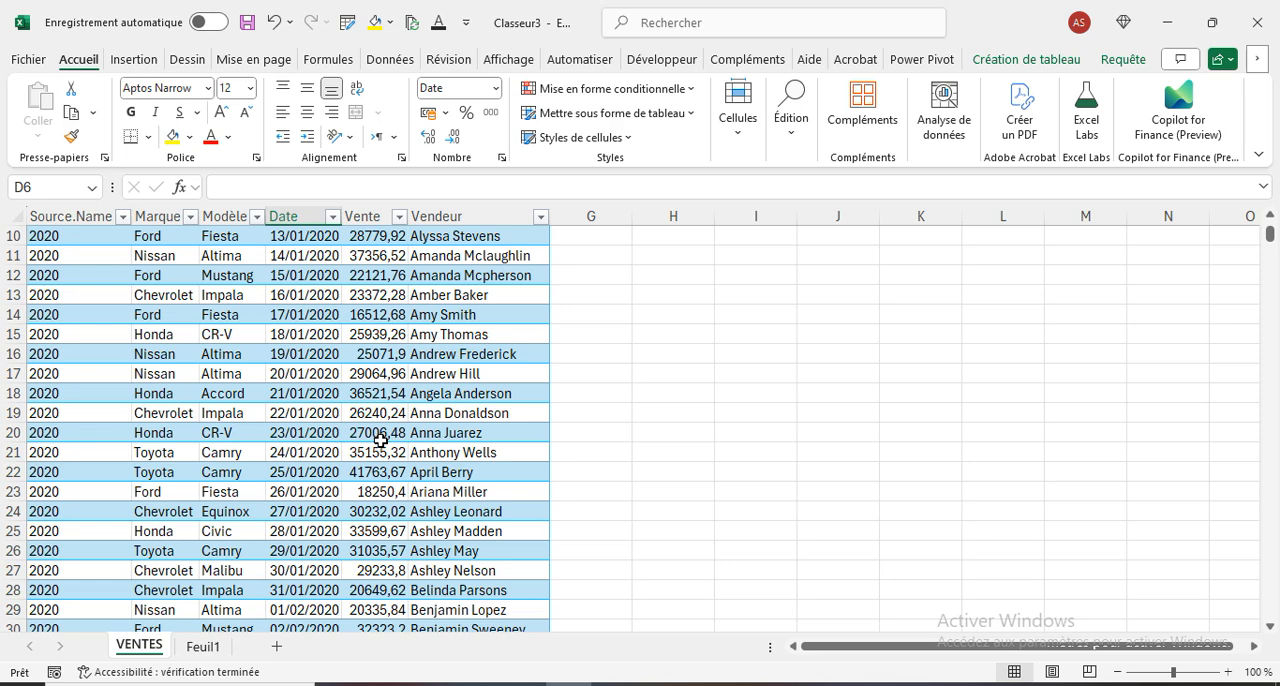
pyautogui.scroll(2, 352, 372)
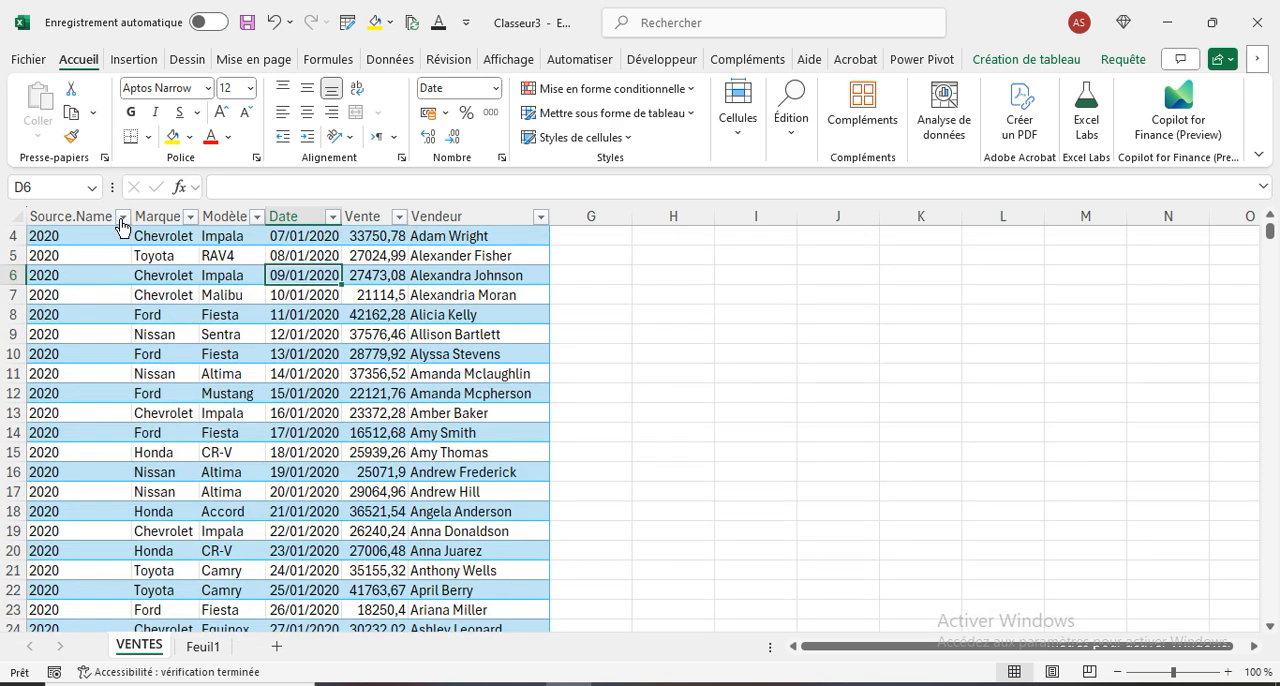
pyautogui.click(122, 217)
pyautogui.click(56, 463)
pyautogui.click(56, 530)
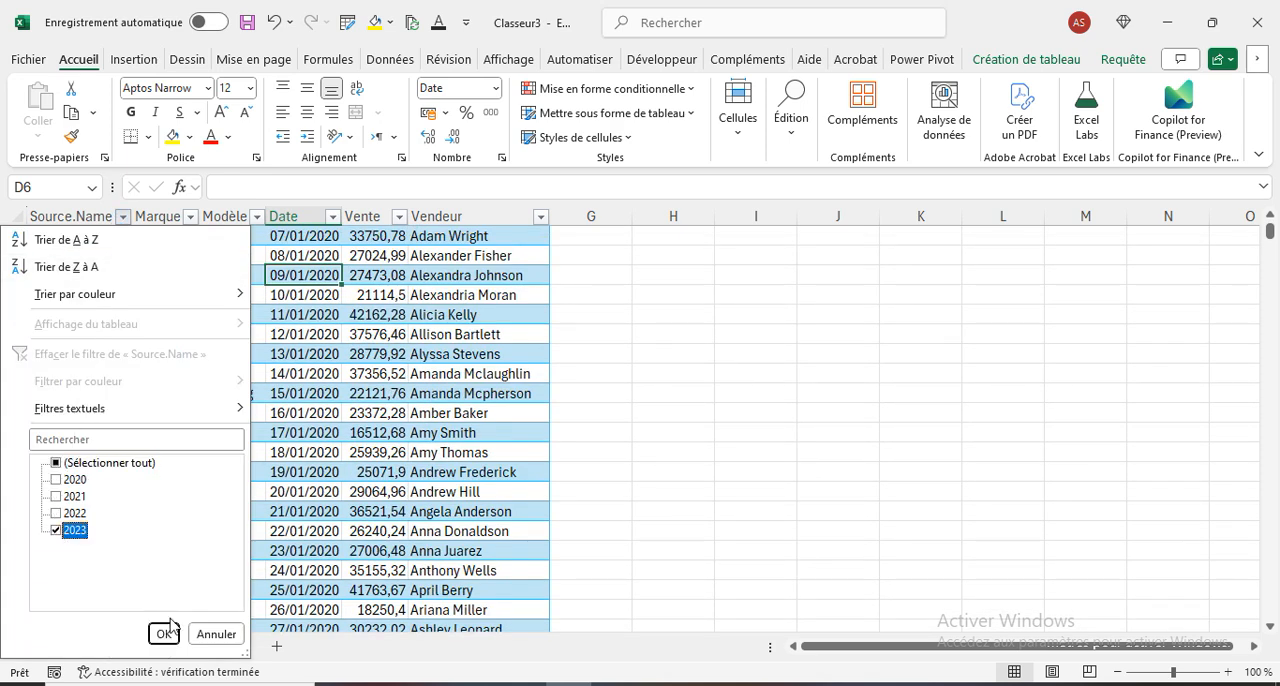
pyautogui.click(164, 633)
# - Examine the Vente column across the filtered 2023 rows of the combined table
pyautogui.click(378, 256)
pyautogui.moveTo(378, 299); pyautogui.dragTo(390, 632)
pyautogui.click(810, 372)
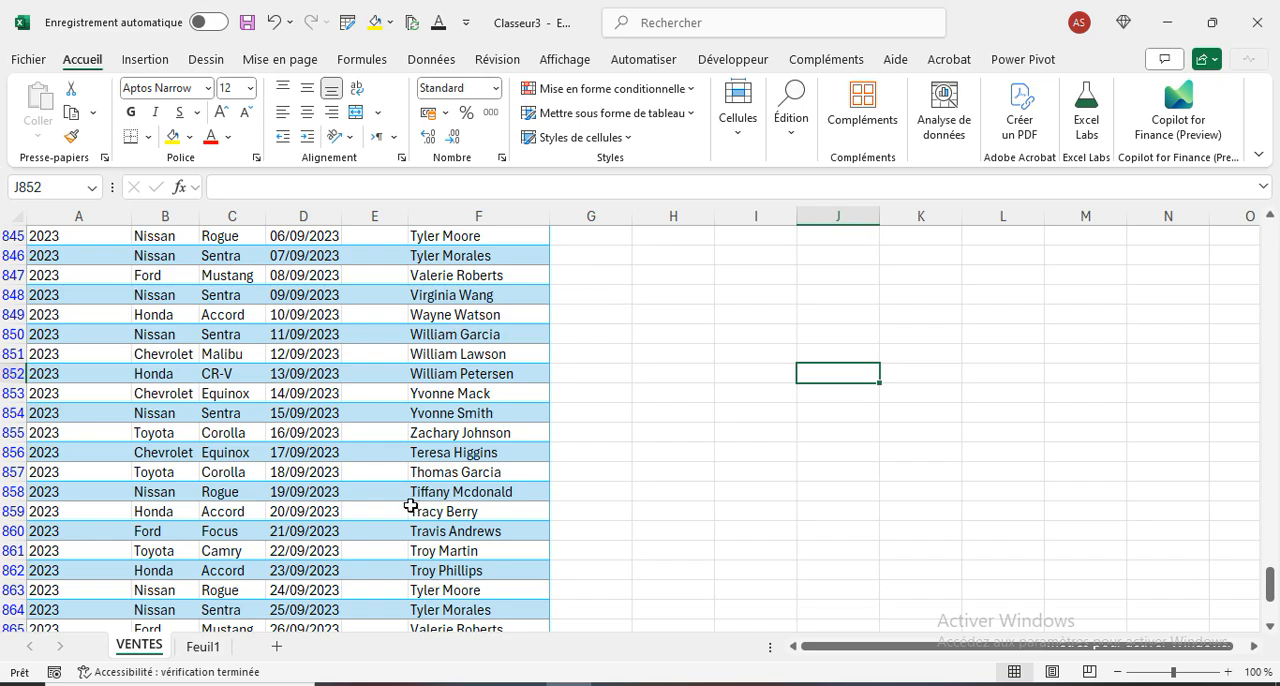
pyautogui.scroll(20, 413, 506)
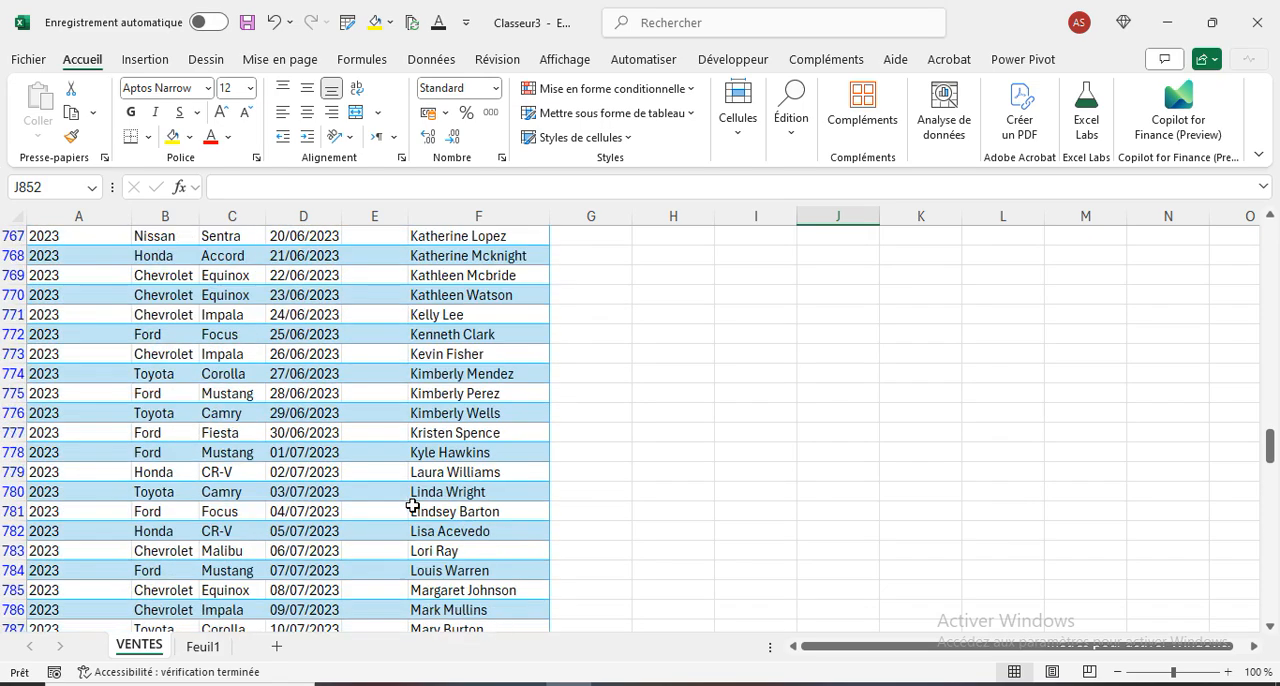
pyautogui.scroll(20, 413, 506)
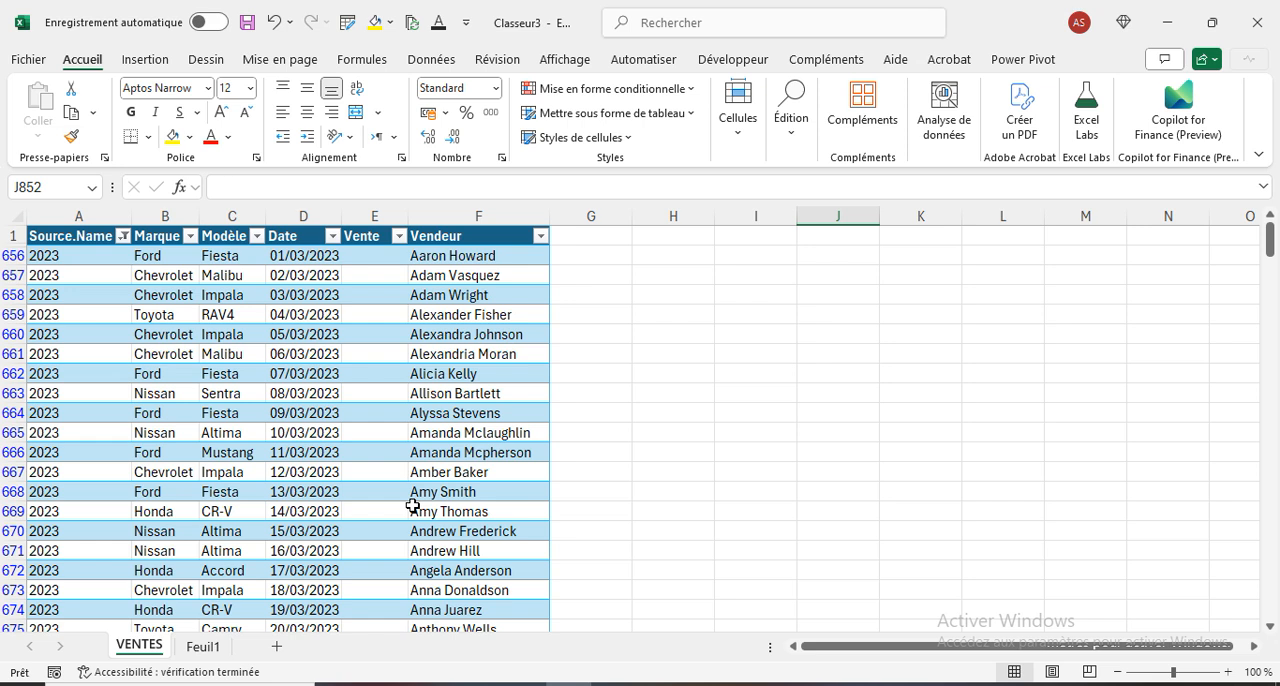
pyautogui.click(370, 396)
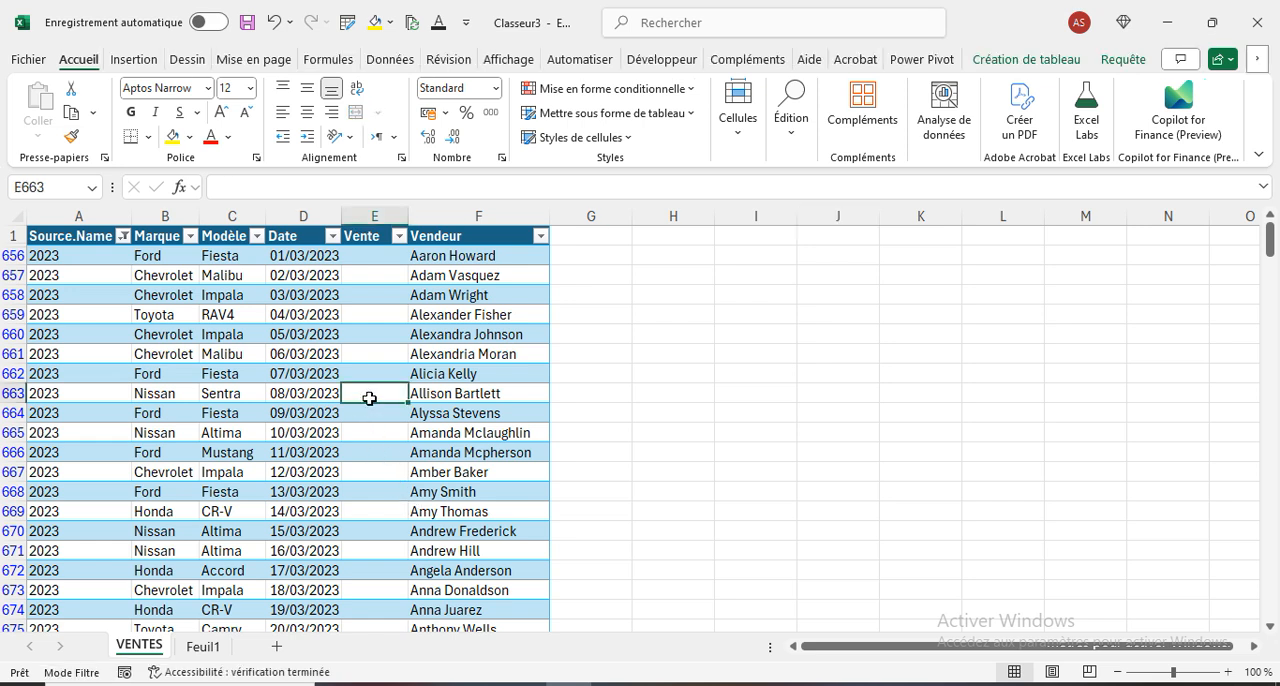
# - Save the 2023 workbook again, close it, and refresh the combined VENTES table
pyautogui.click(249, 23)
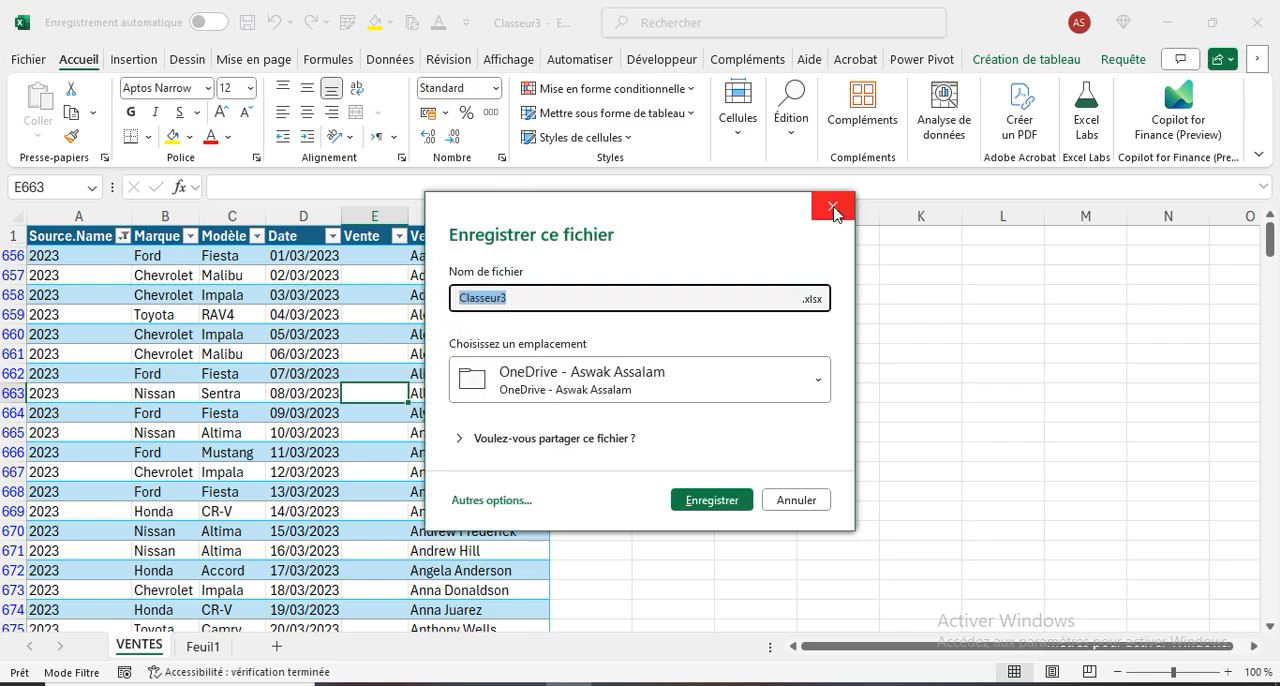
pyautogui.click(833, 208)
pyautogui.click(661, 684)
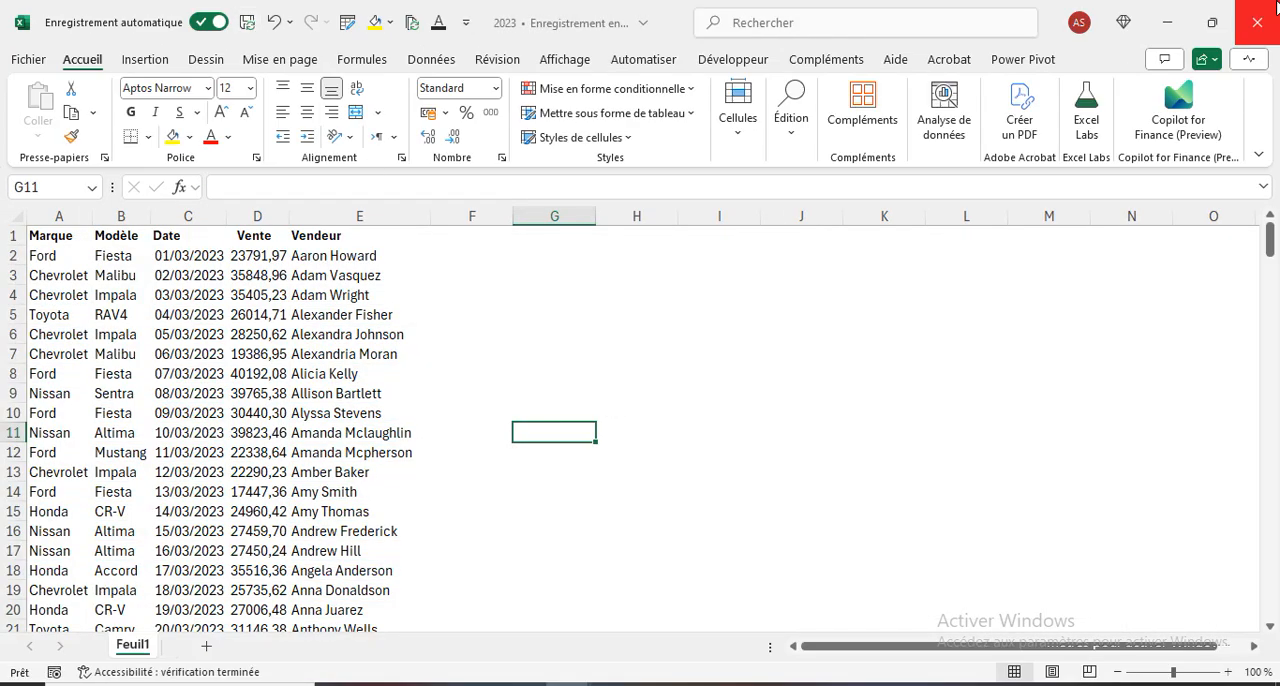
pyautogui.click(328, 353)
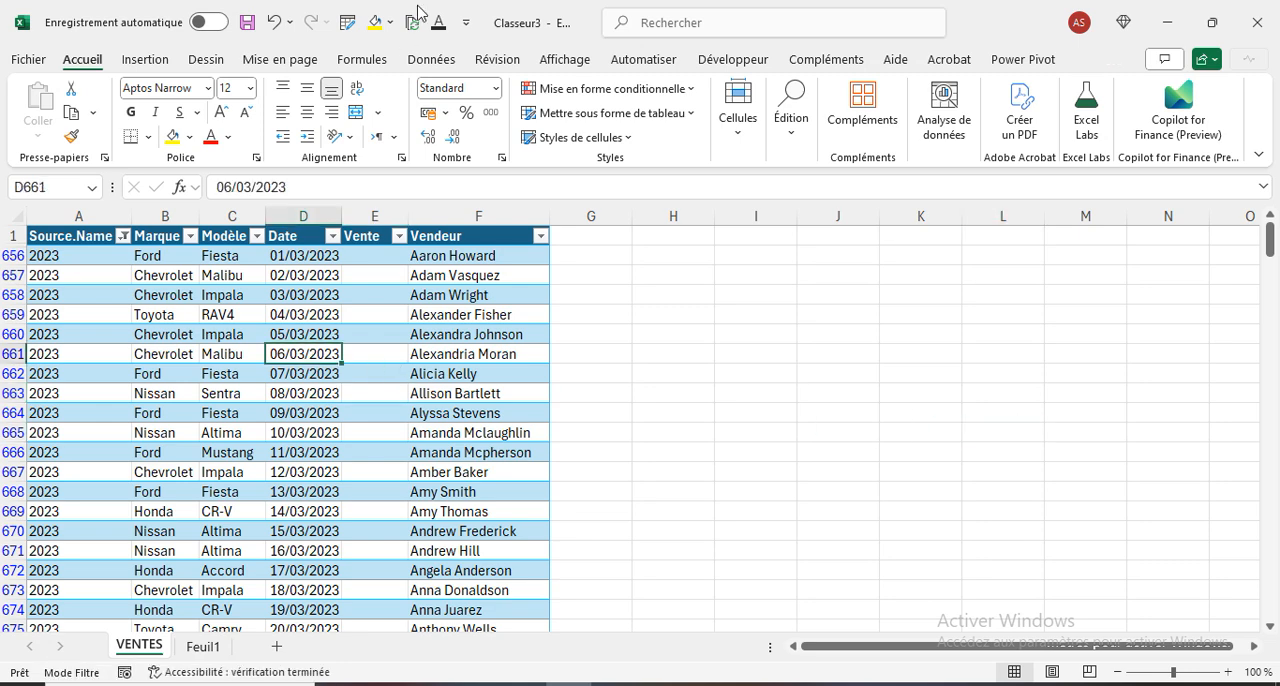
pyautogui.click(460, 390)
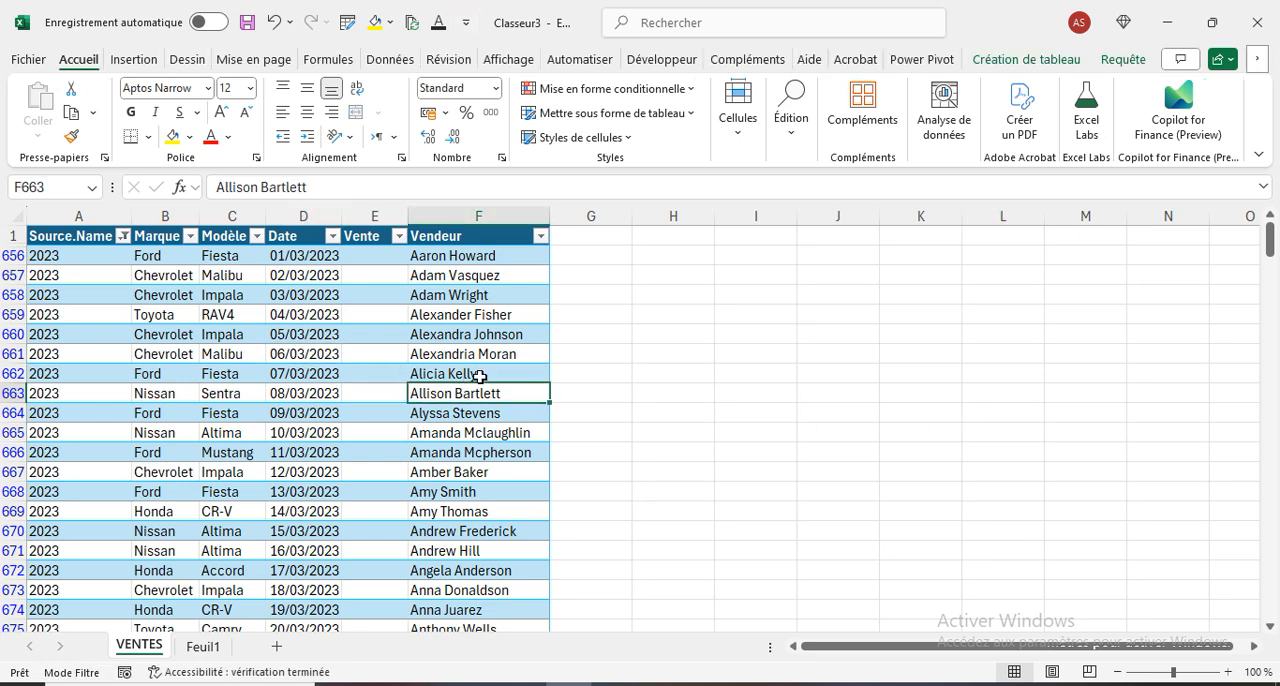
# - Open the Power Query editor and delete all queries, including VENTES and the file-transformation helper group
pyautogui.hotkey('alt', 'F12')
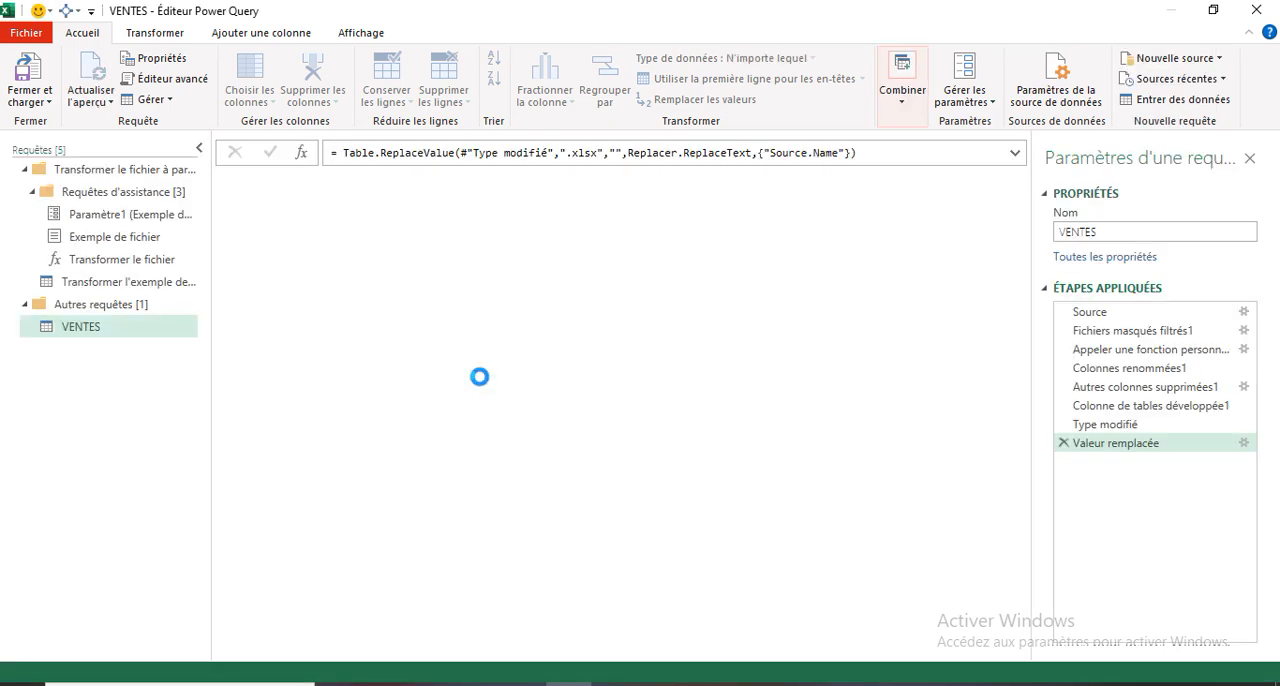
pyautogui.click(90, 172)
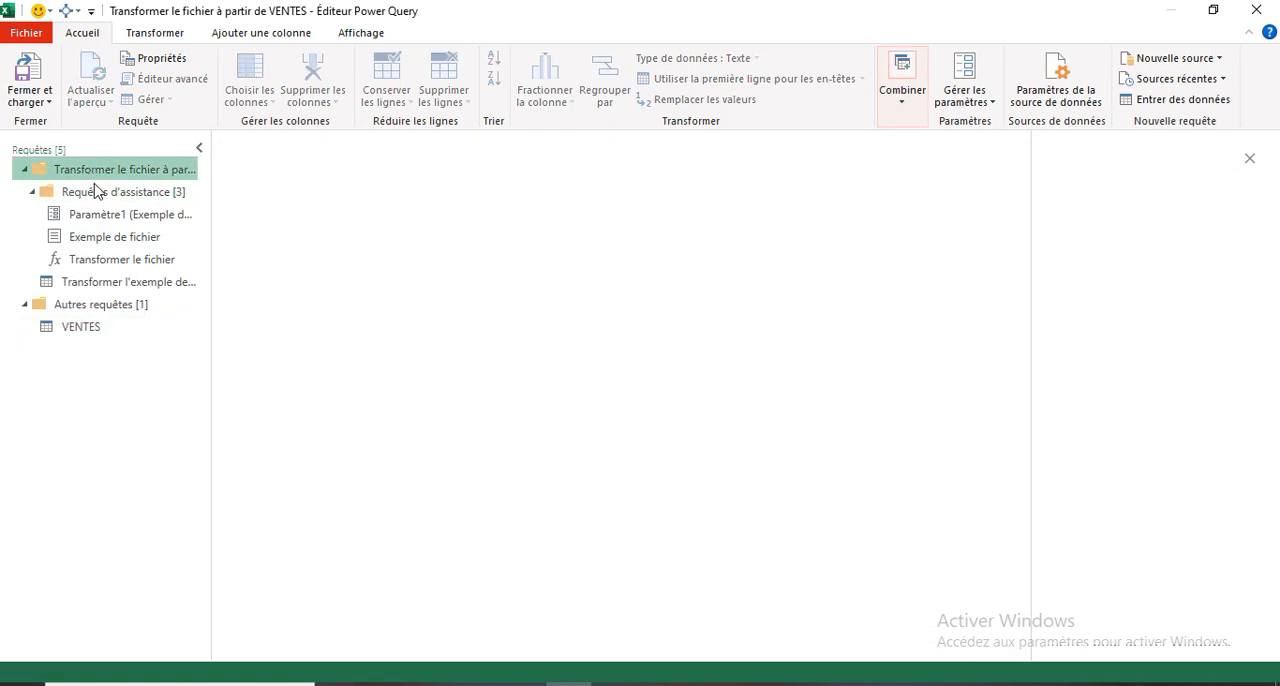
pyautogui.keyDown('shift'); pyautogui.click(93, 332); pyautogui.keyUp('shift')
pyautogui.rightClick(91, 330)
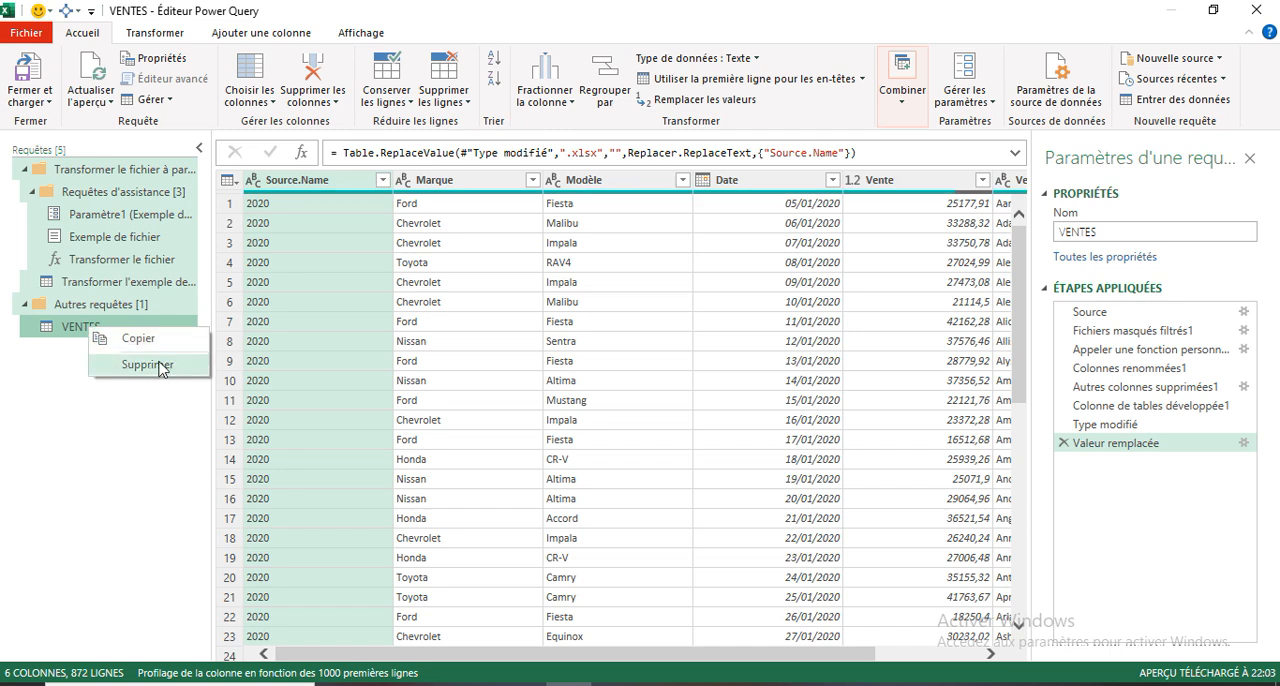
pyautogui.click(148, 365)
pyautogui.click(705, 400)
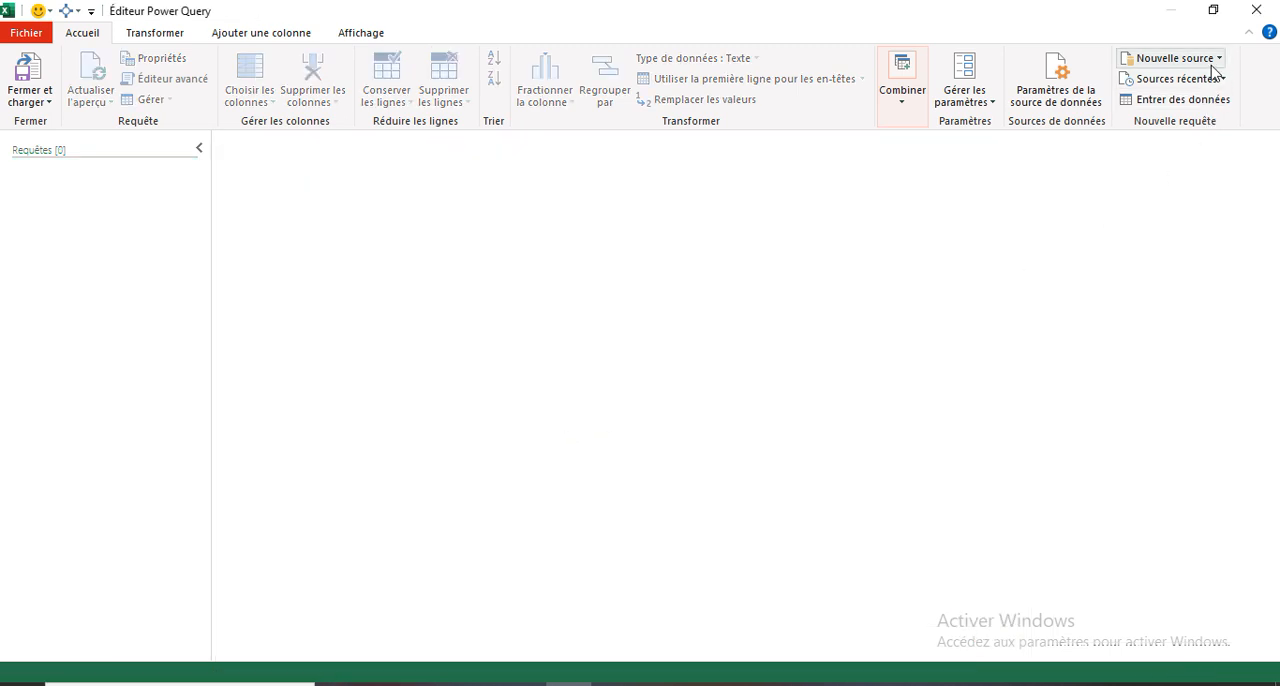
# - Start a new query from an Excel workbook and browse to the VENTES folder on the desktop
pyautogui.click(1220, 58)
pyautogui.moveTo(1172, 88)
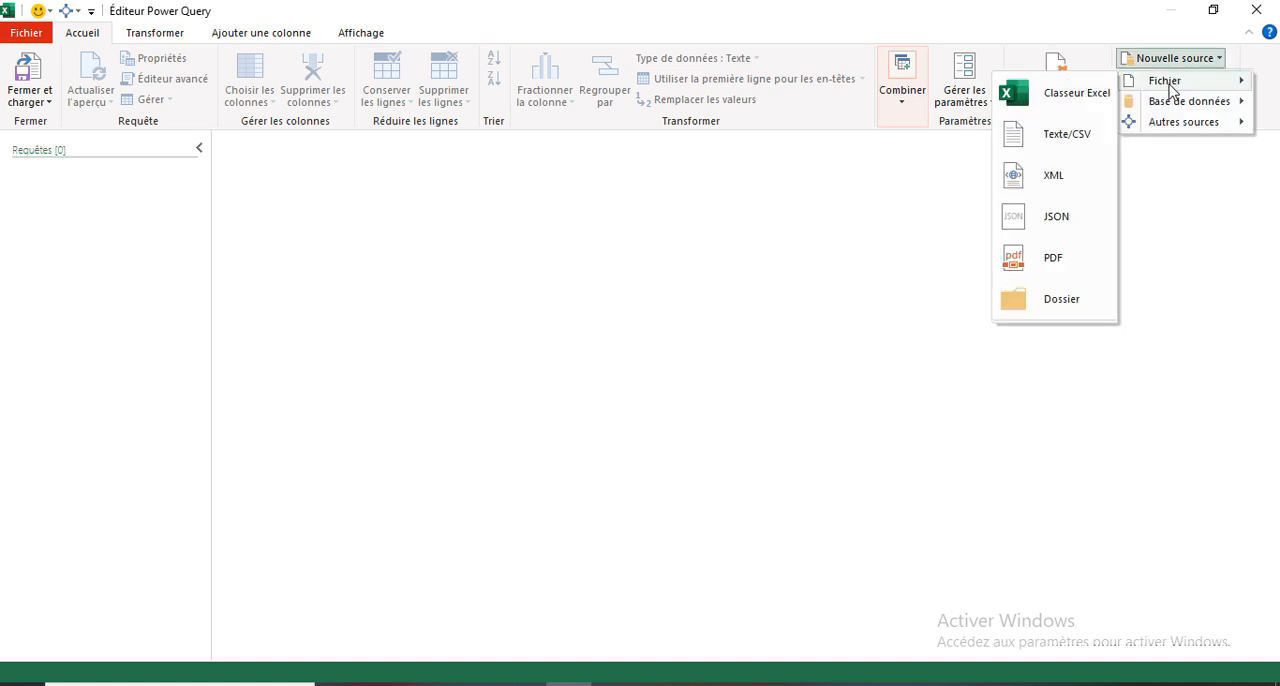
pyautogui.click(1070, 93)
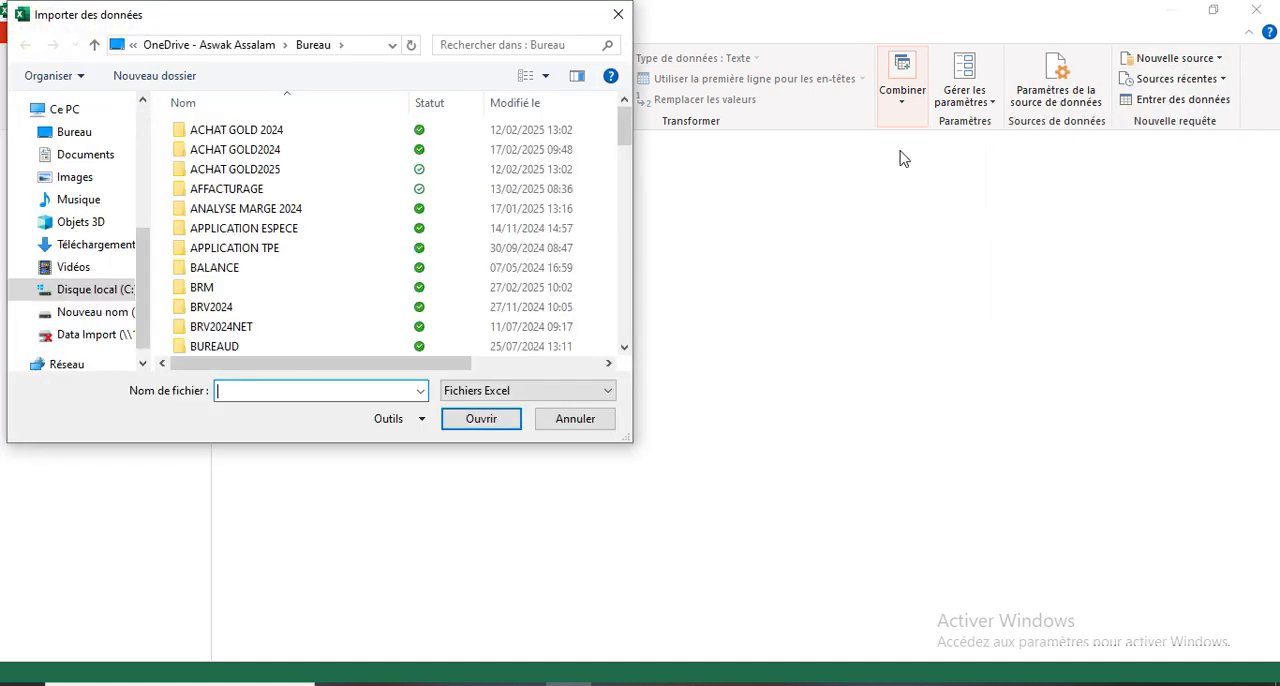
pyautogui.moveTo(150, 281); pyautogui.dragTo(70, 154)
pyautogui.click(70, 142)
pyautogui.click(275, 389)
pyautogui.write('v')
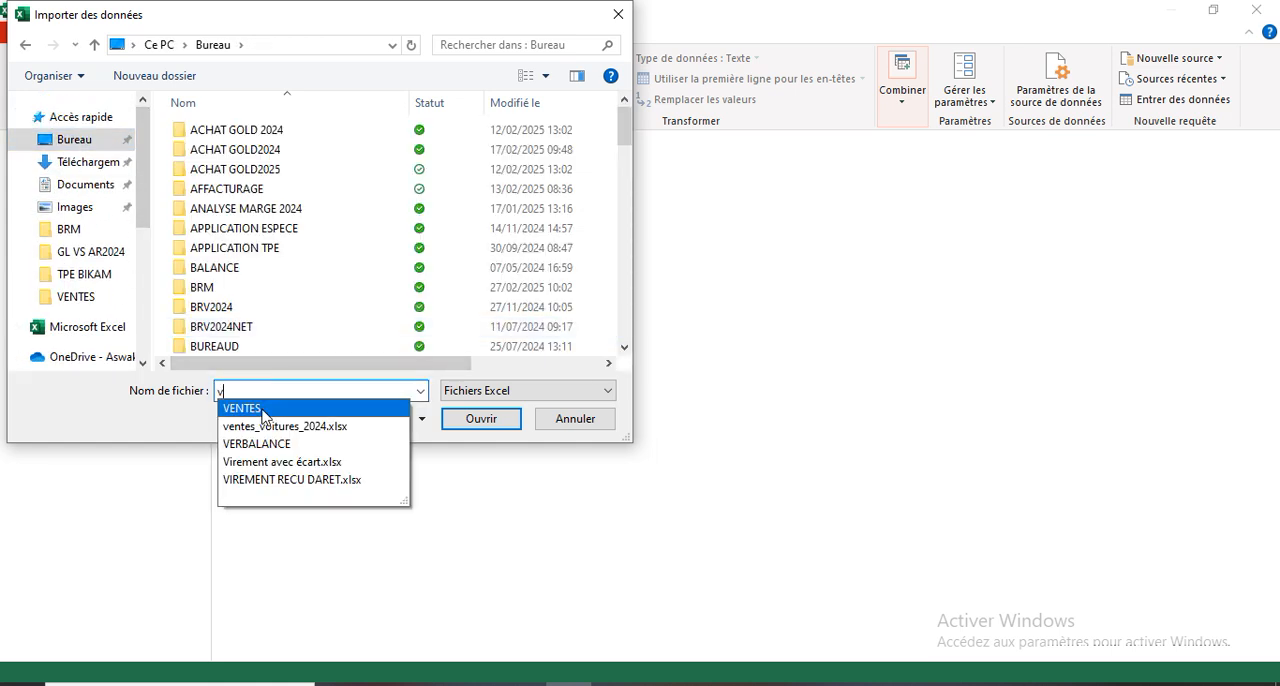
pyautogui.click(264, 410)
pyautogui.click(482, 419)
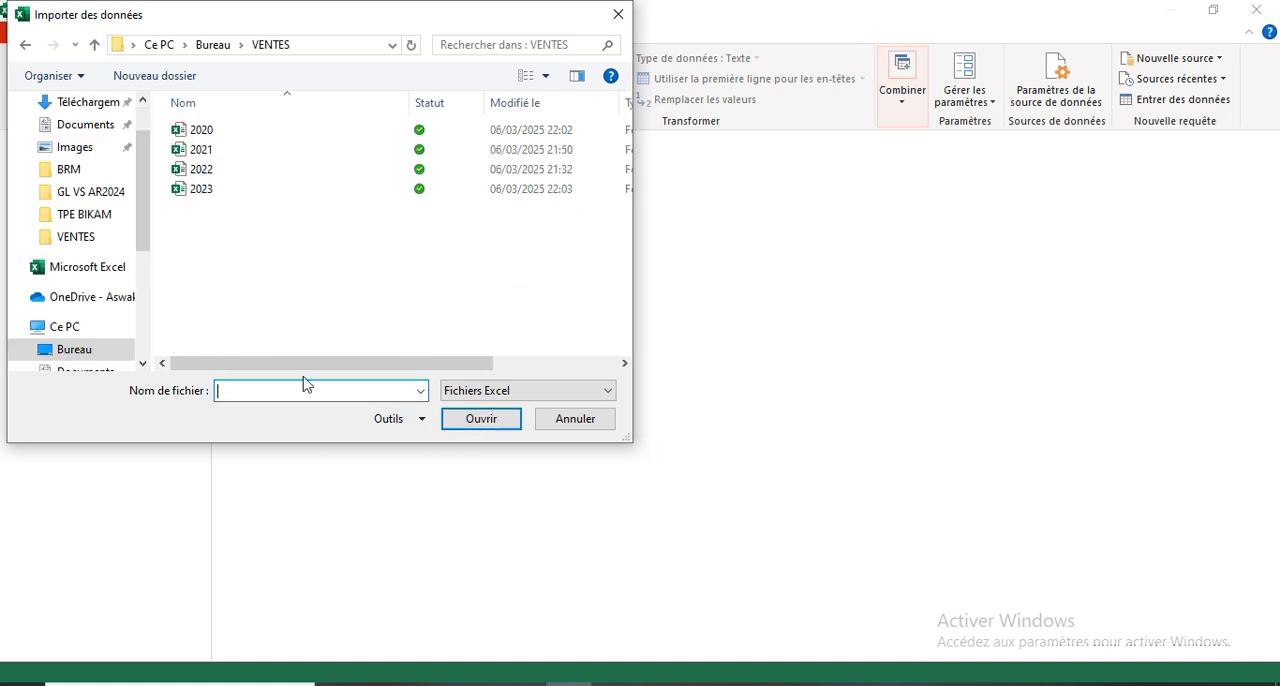
# - Import the Feuil1 sheet of the 2020 workbook as a query
pyautogui.click(203, 131)
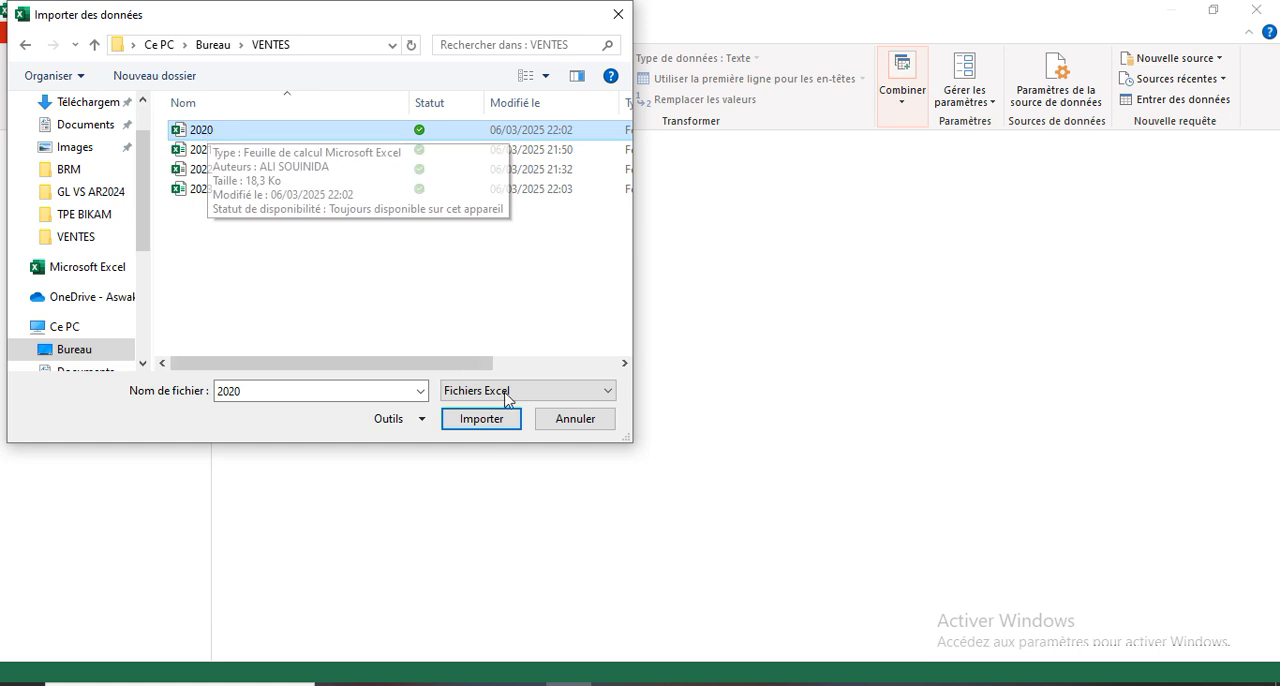
pyautogui.click(480, 420)
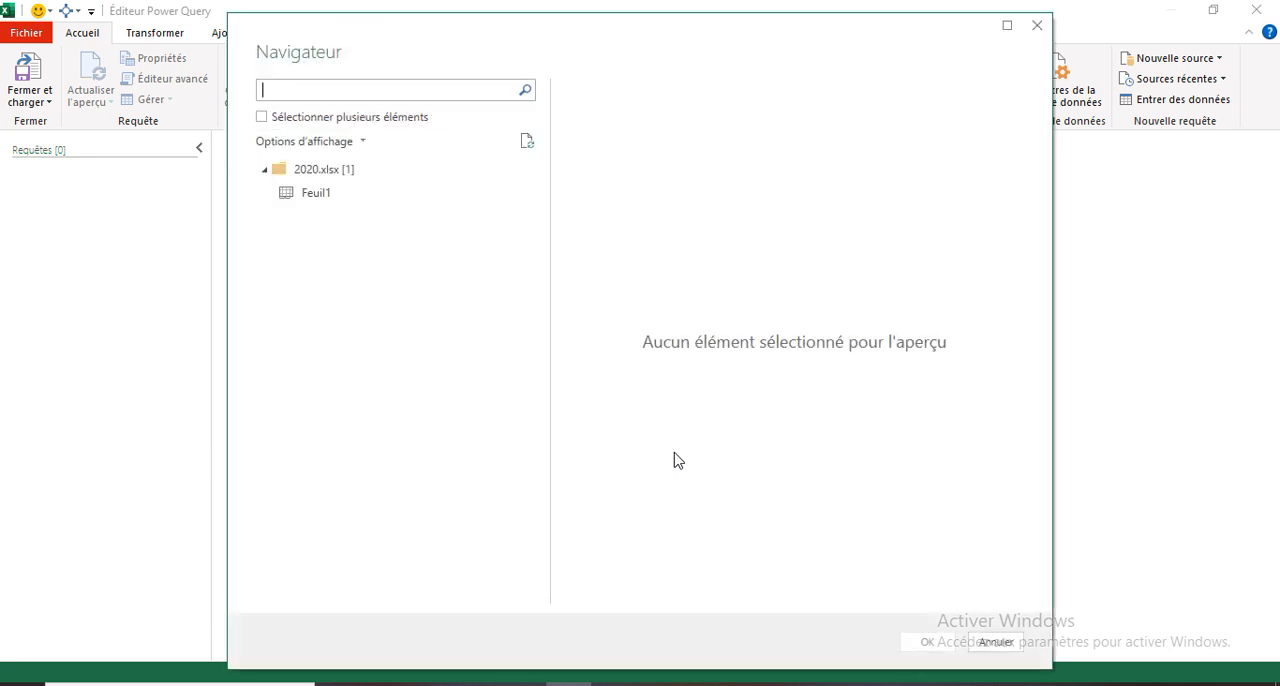
pyautogui.click(314, 194)
pyautogui.click(930, 642)
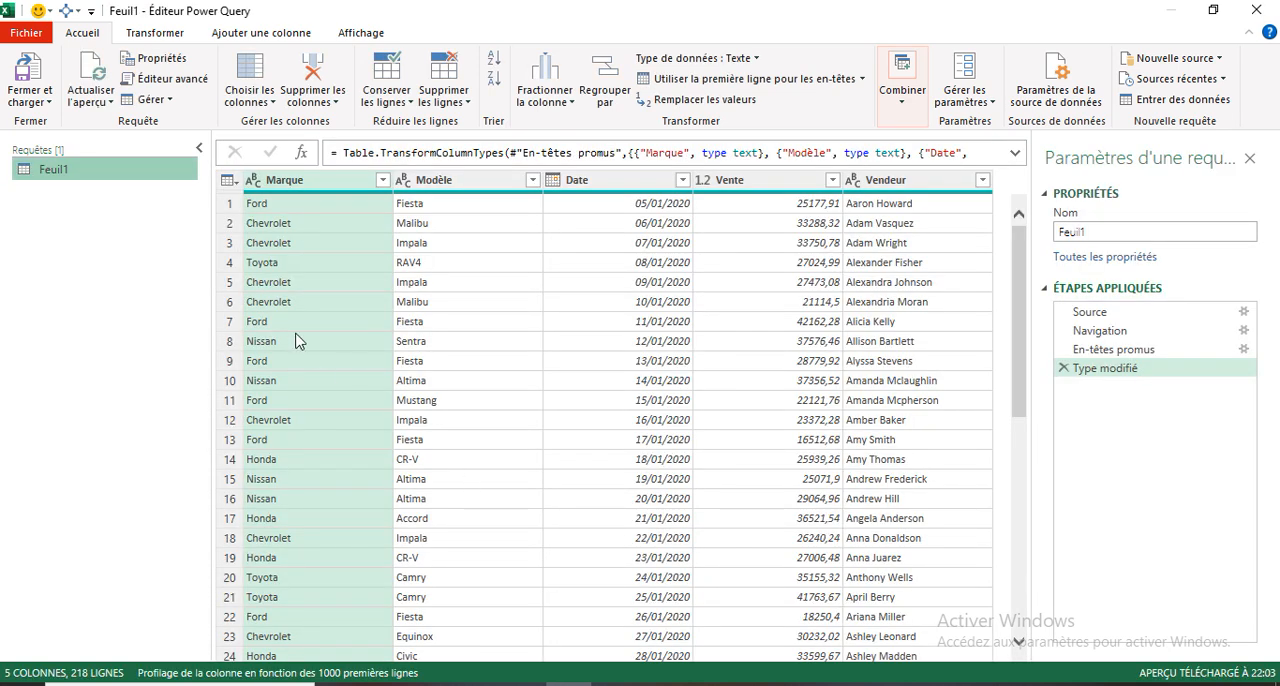
# - Rename the Feuil1 query as 2020
pyautogui.rightClick(92, 176)
pyautogui.click(152, 255)
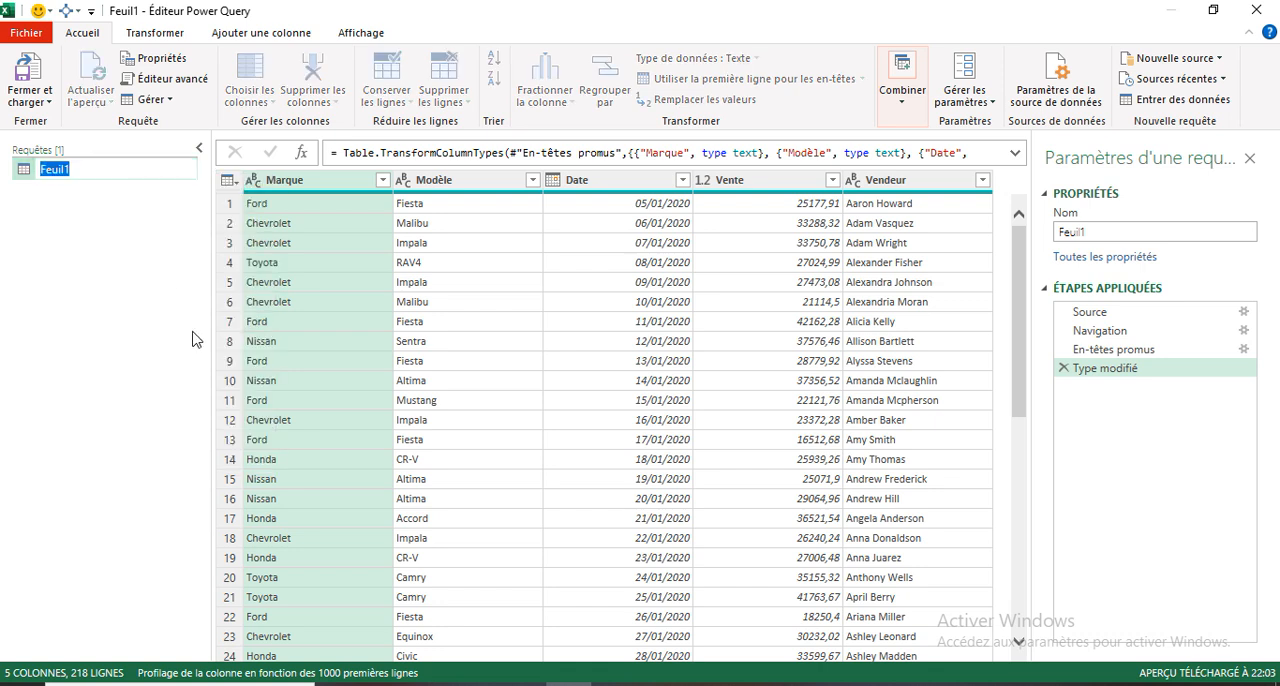
pyautogui.write('2')
pyautogui.press('Return')
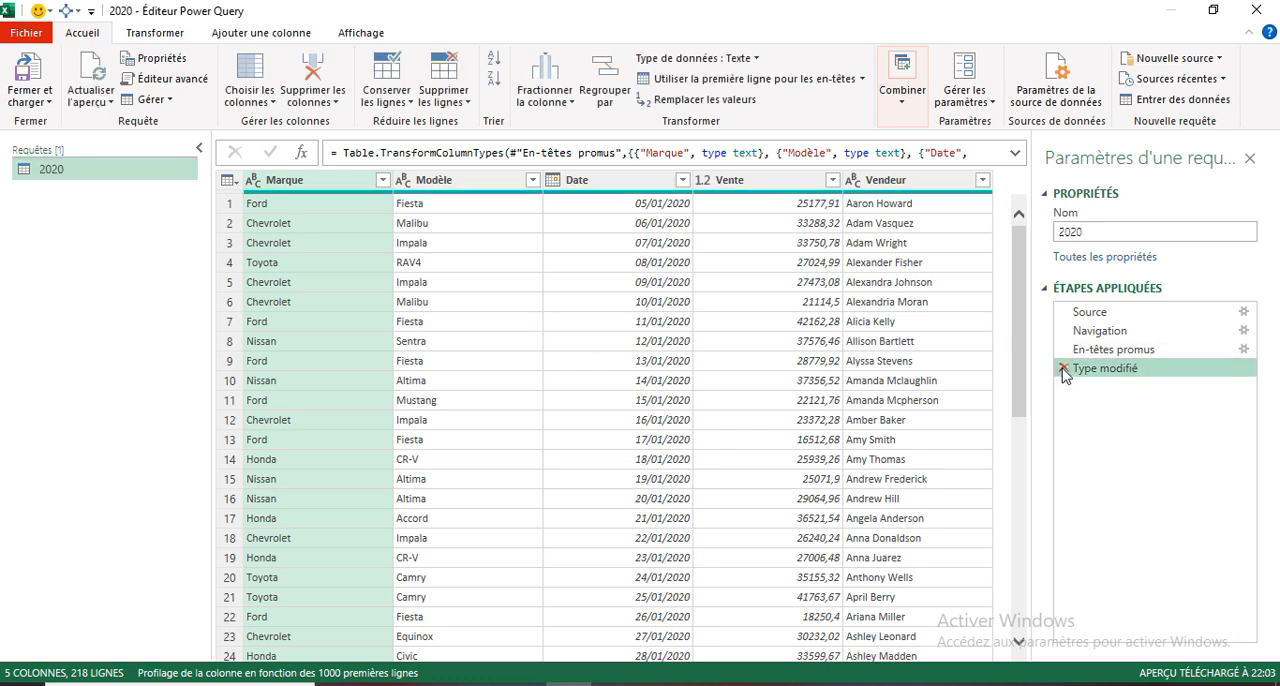
# - Delete the Type modifié step from the query and rename the En-têtes promus step as ep
pyautogui.click(1063, 369)
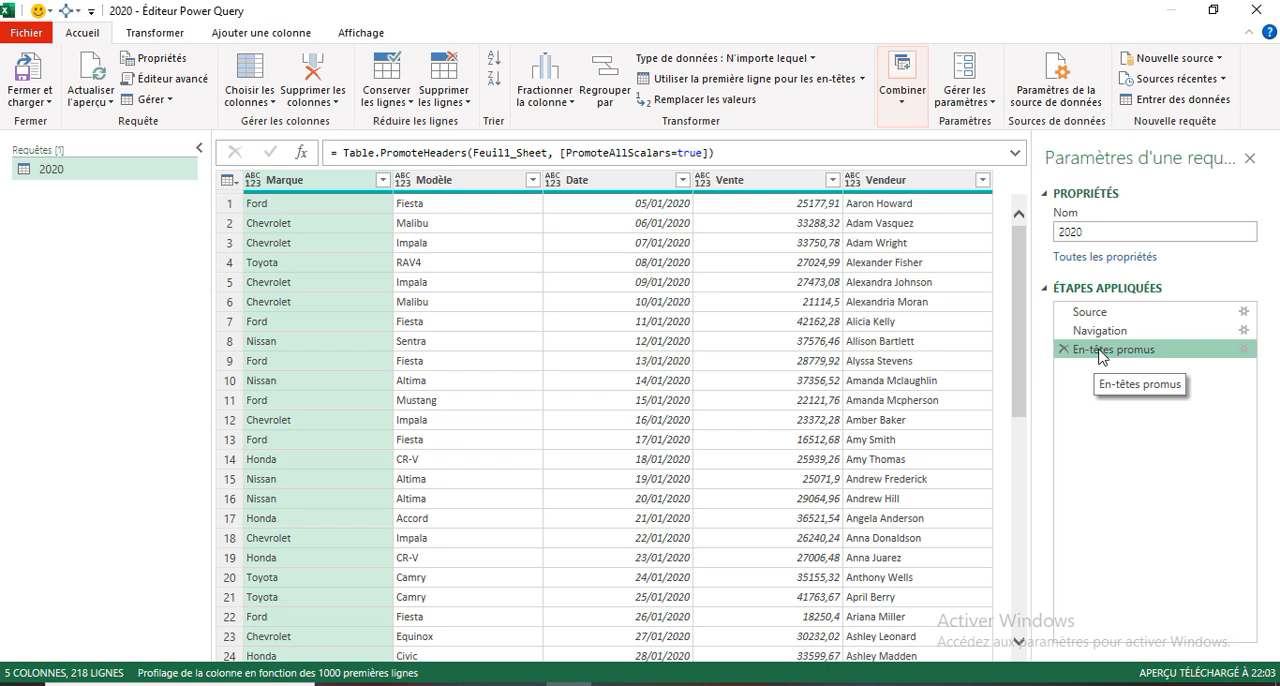
pyautogui.rightClick(1103, 357)
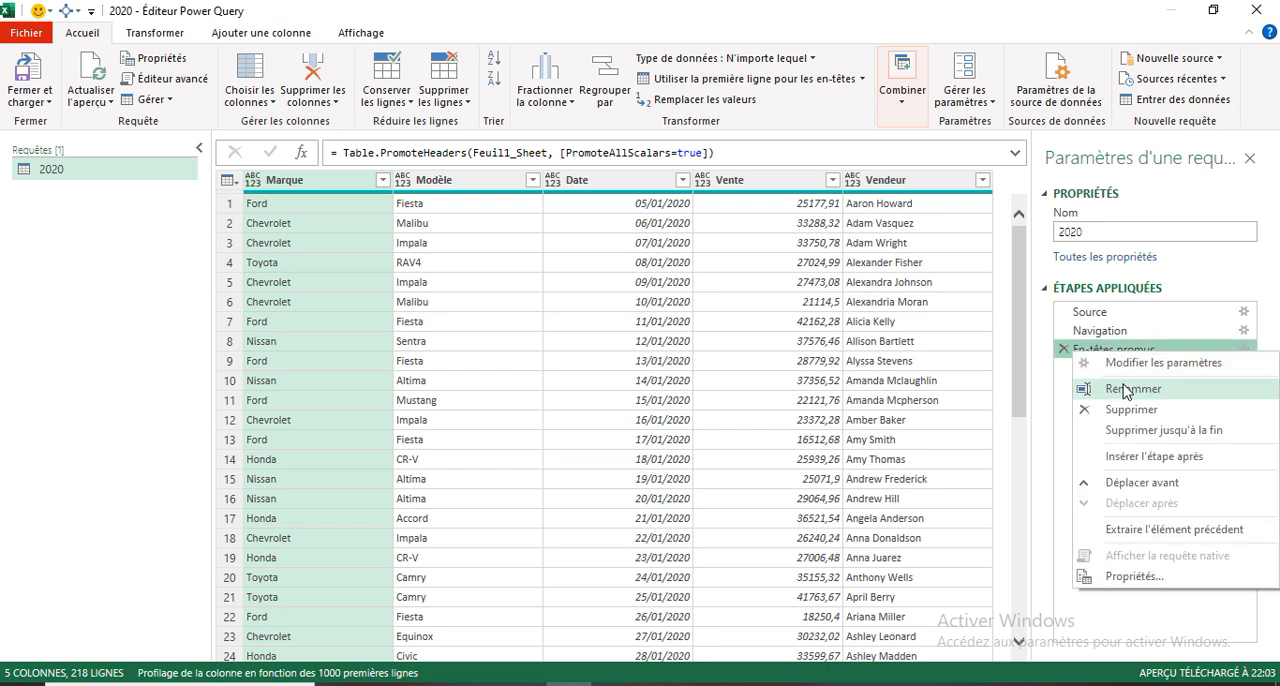
pyautogui.click(1122, 387)
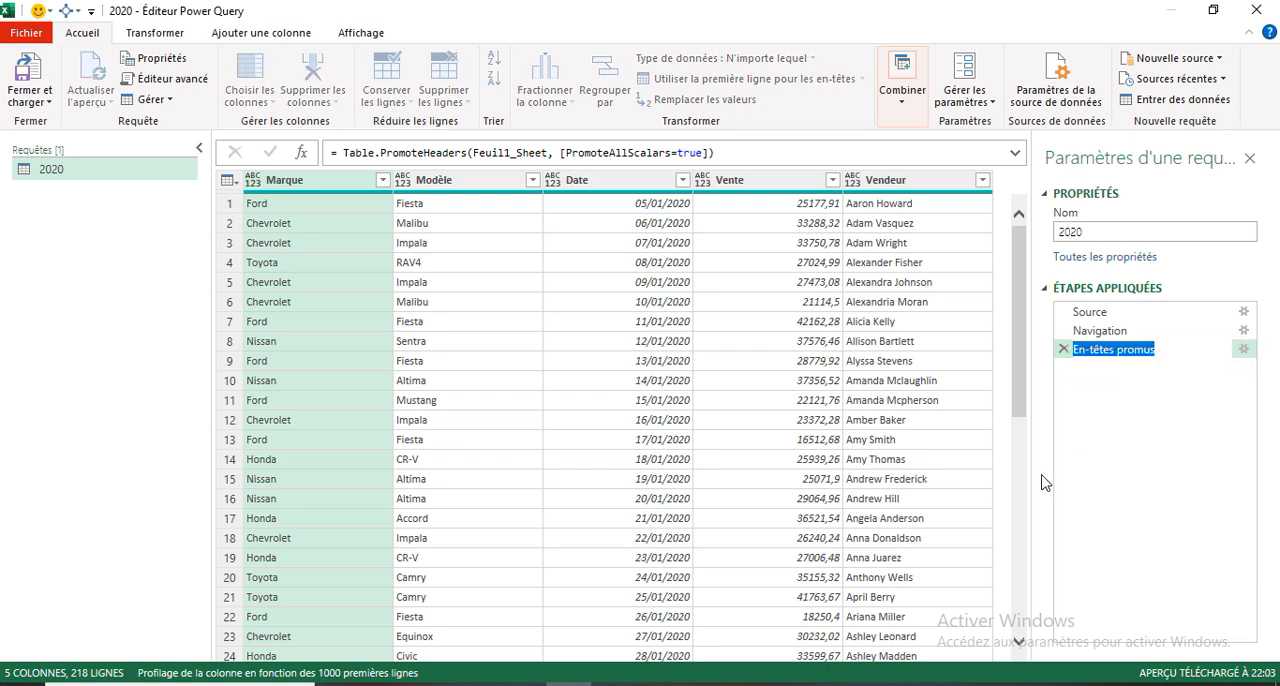
pyautogui.write('ep')
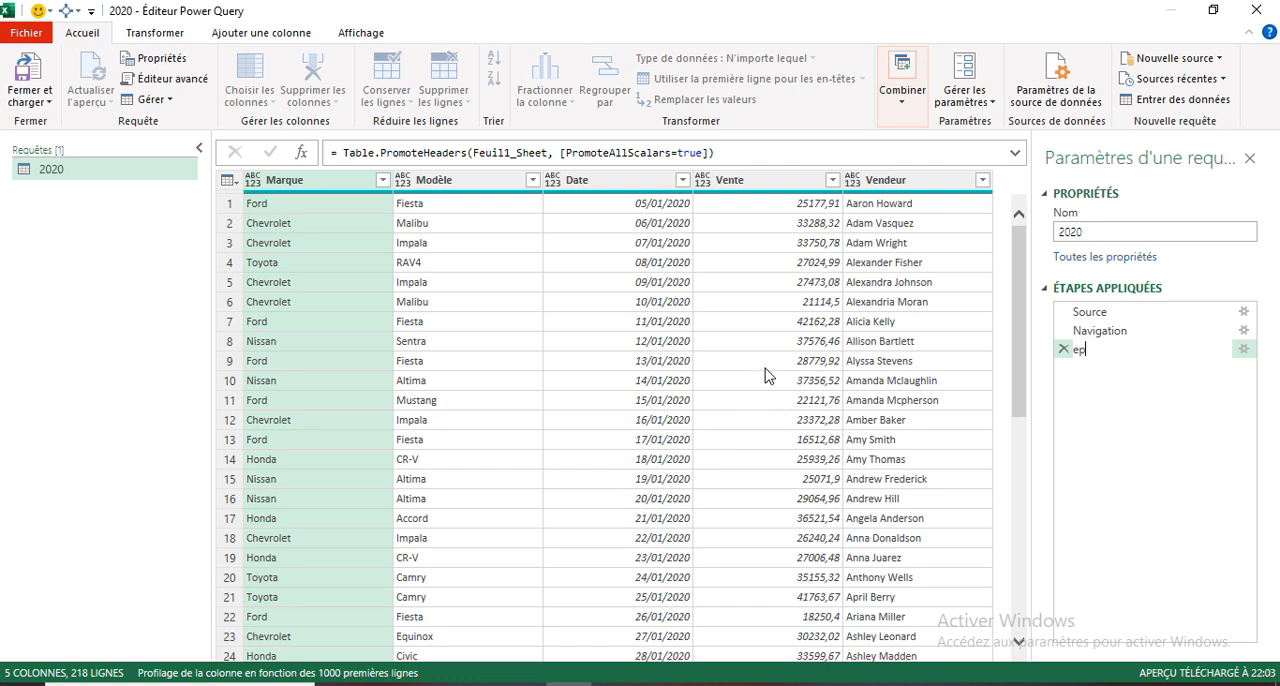
pyautogui.click(305, 187)
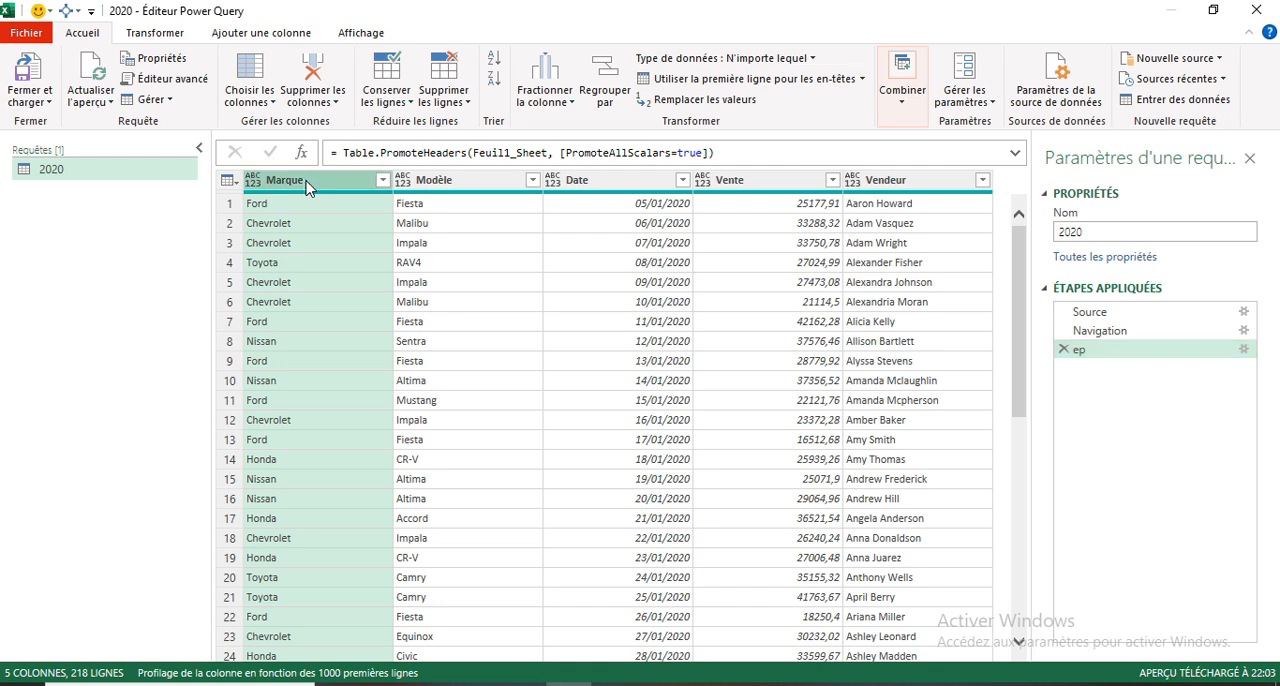
pyautogui.doubleClick(305, 185)
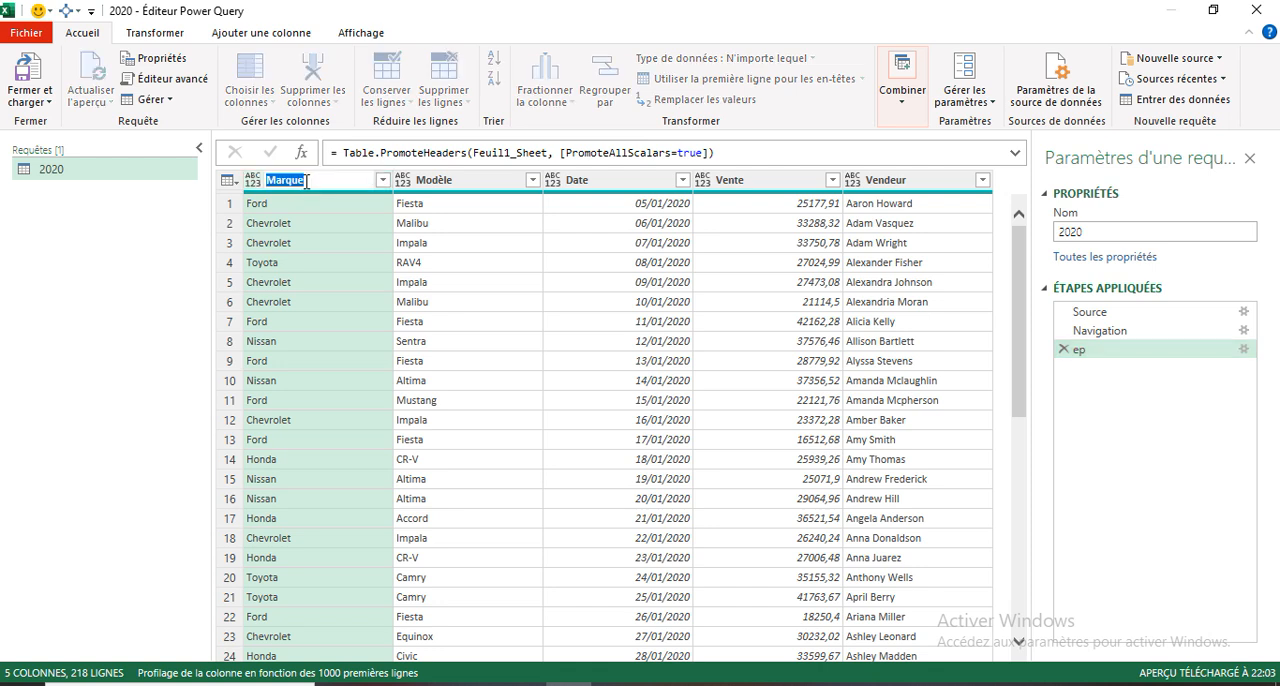
pyautogui.write('s')
pyautogui.press('Escape')
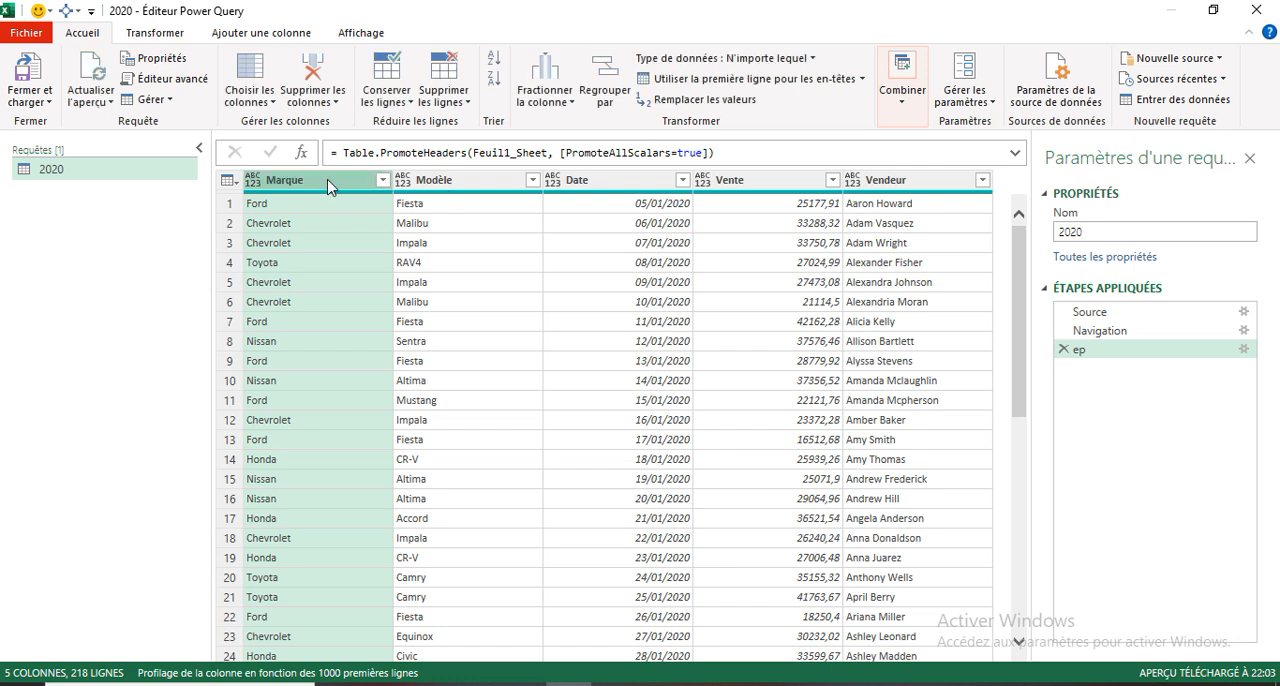
# - Rename the Marque column as Marques and the Modèle column as Modèles
pyautogui.doubleClick(329, 182)
pyautogui.click(329, 180)
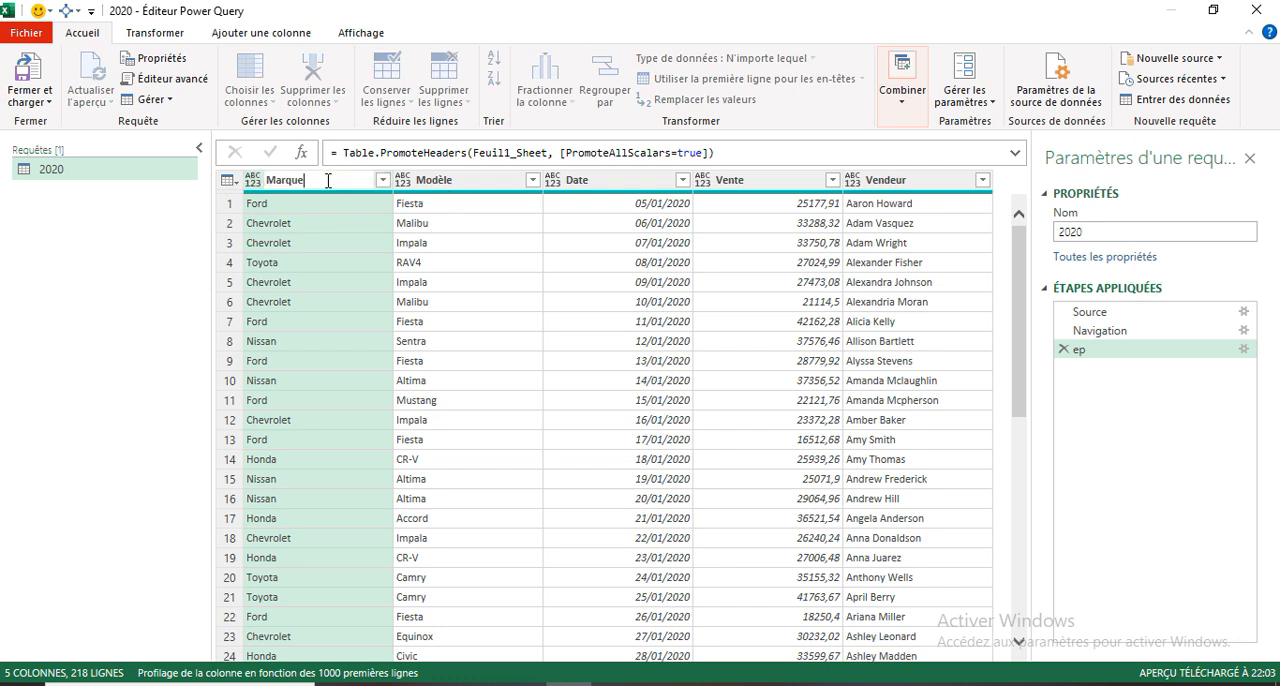
pyautogui.write('s')
pyautogui.doubleClick(471, 185)
pyautogui.click(471, 188)
pyautogui.write('s')
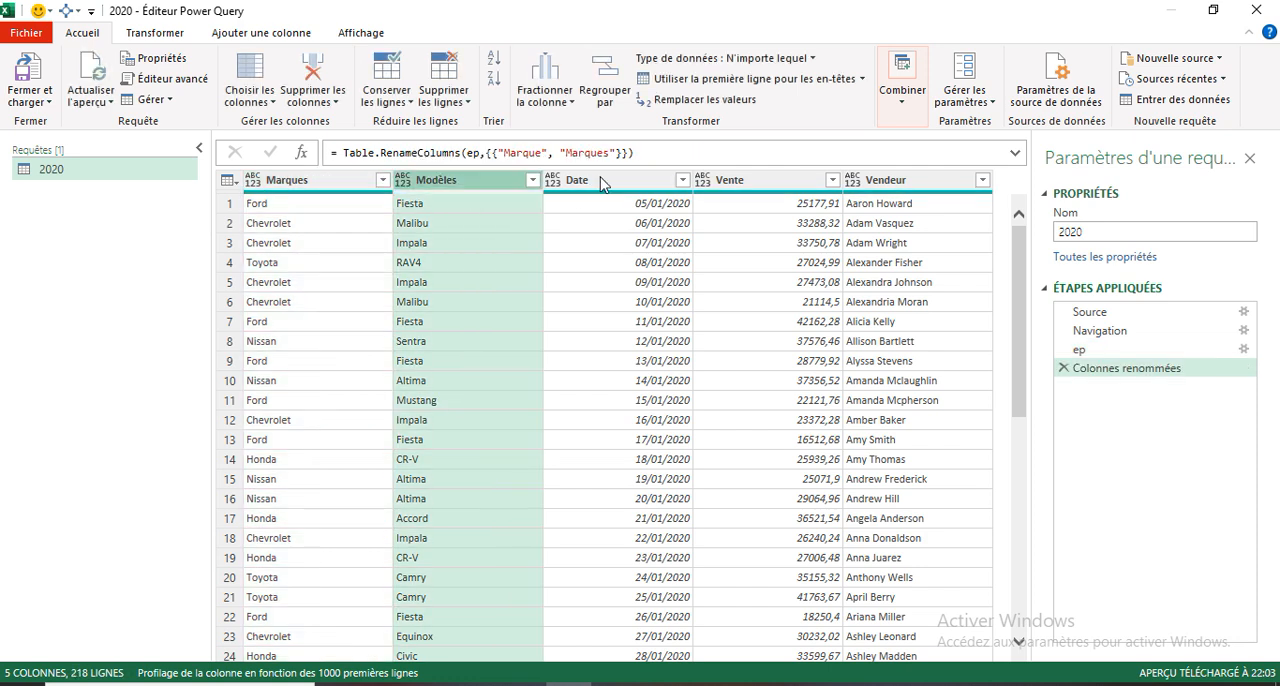
# - Rename the Date, Vente and Vendeur columns as Dates, Ventes and Vendeurs
pyautogui.doubleClick(600, 186)
pyautogui.click(605, 190)
pyautogui.write('s')
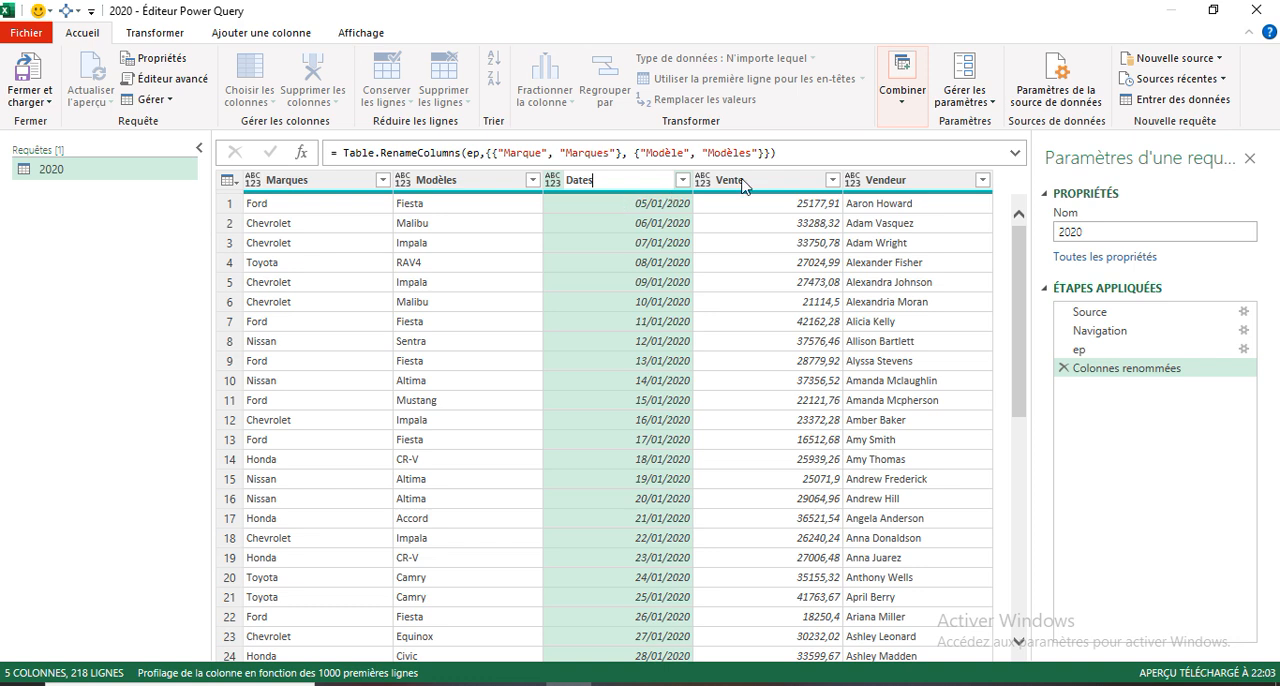
pyautogui.doubleClick(755, 182)
pyautogui.click(757, 180)
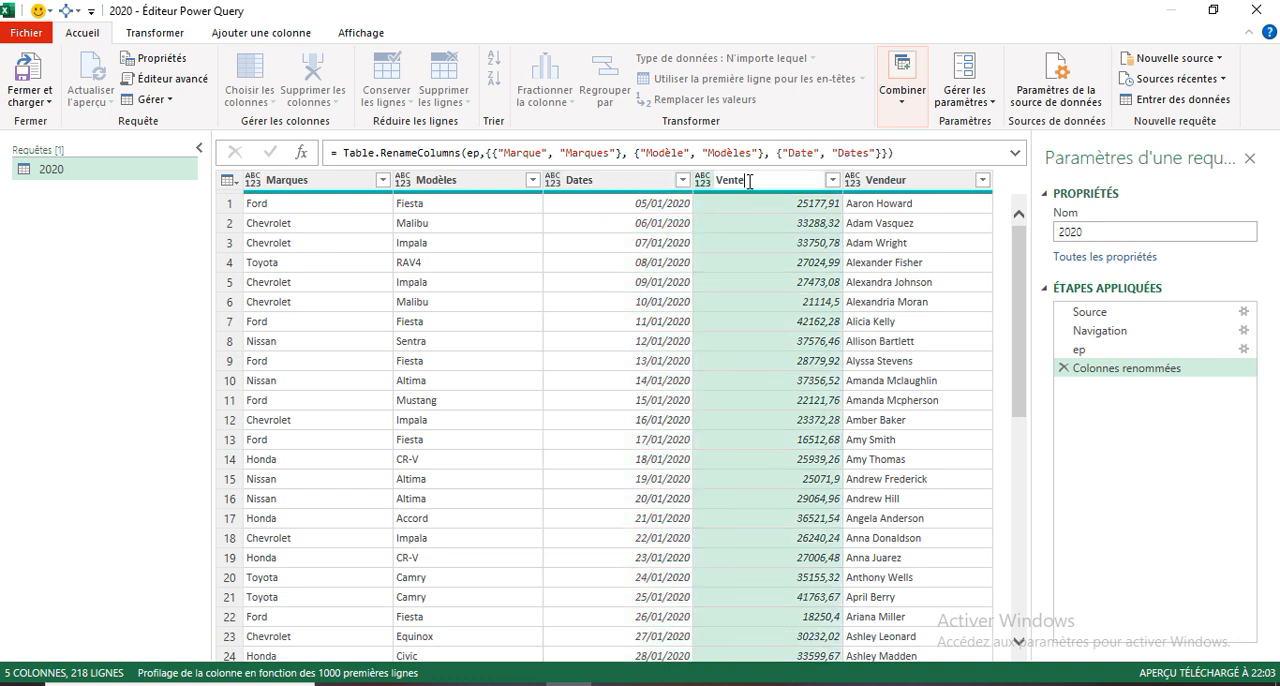
pyautogui.write('s')
pyautogui.doubleClick(917, 186)
pyautogui.click(921, 185)
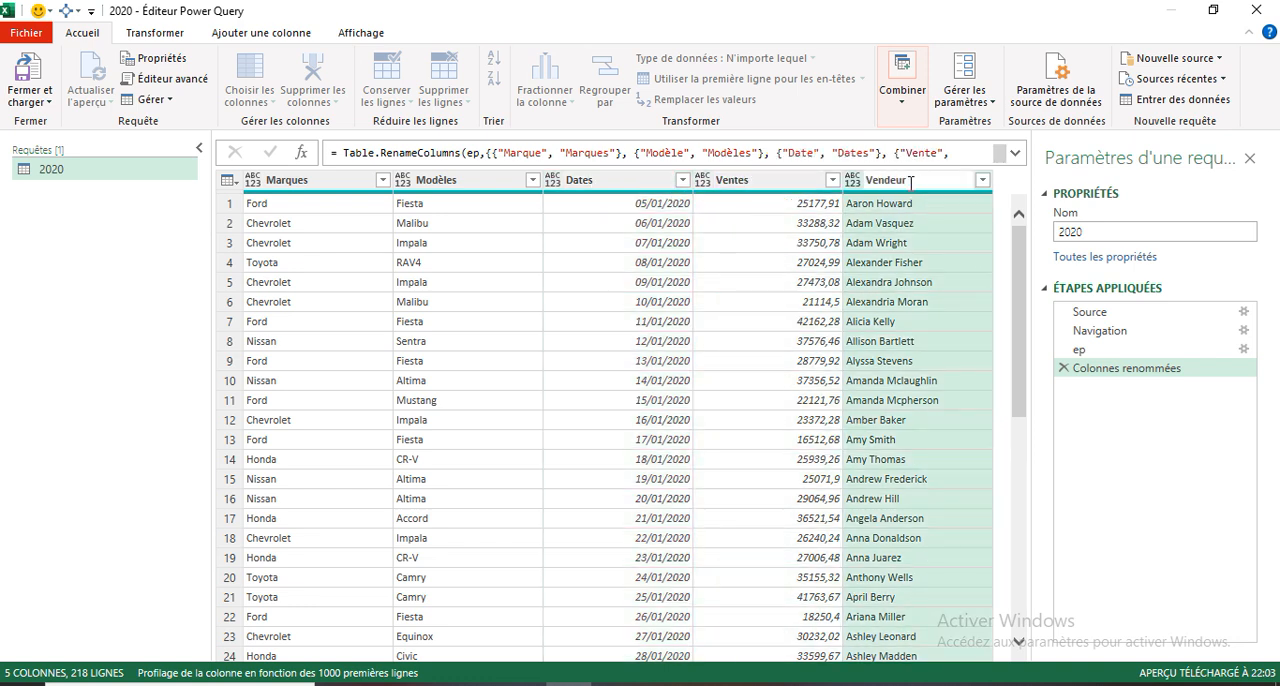
pyautogui.write('s')
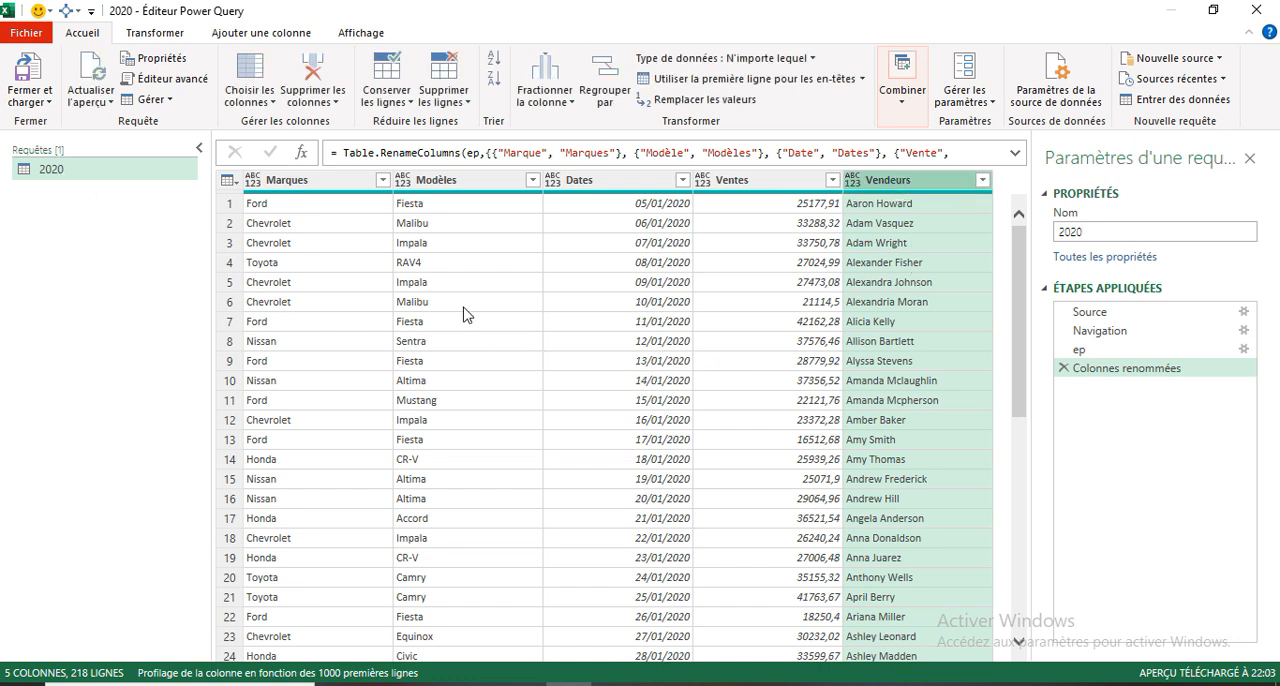
# - Expand the column-renaming formula, then open the 2020 query's M code in the advanced editor and enlarge its text
pyautogui.click(1015, 153)
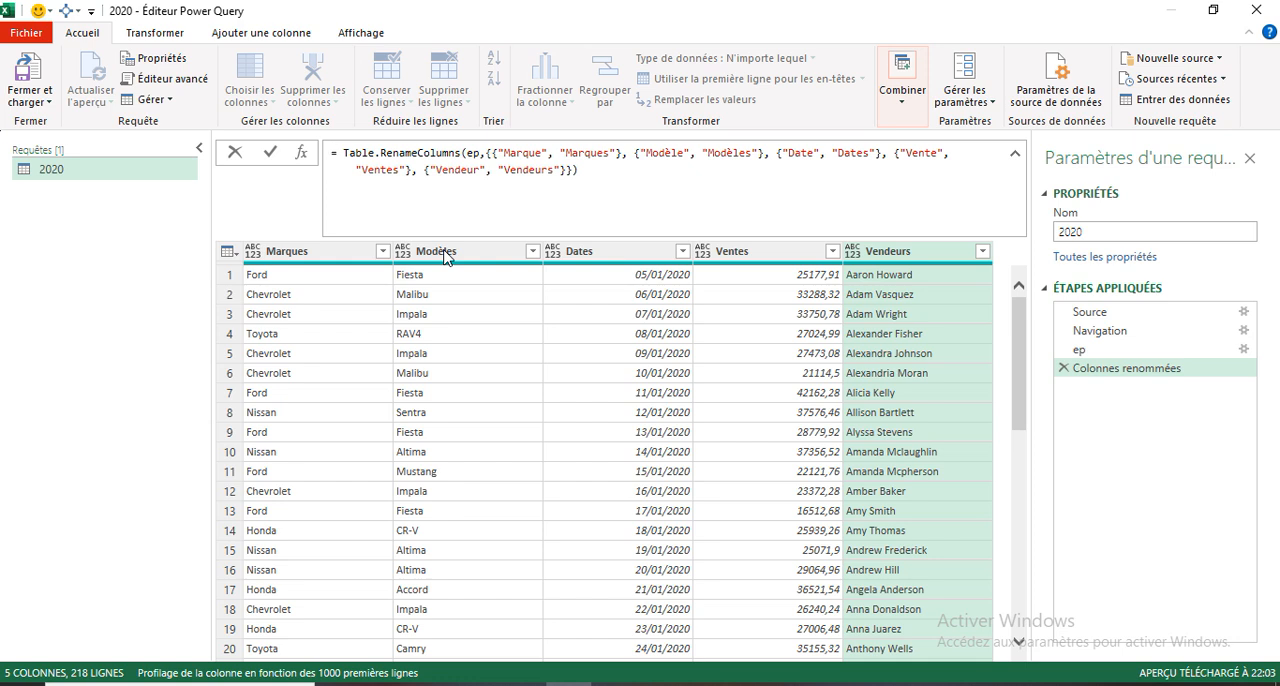
pyautogui.rightClick(74, 172)
pyautogui.click(137, 434)
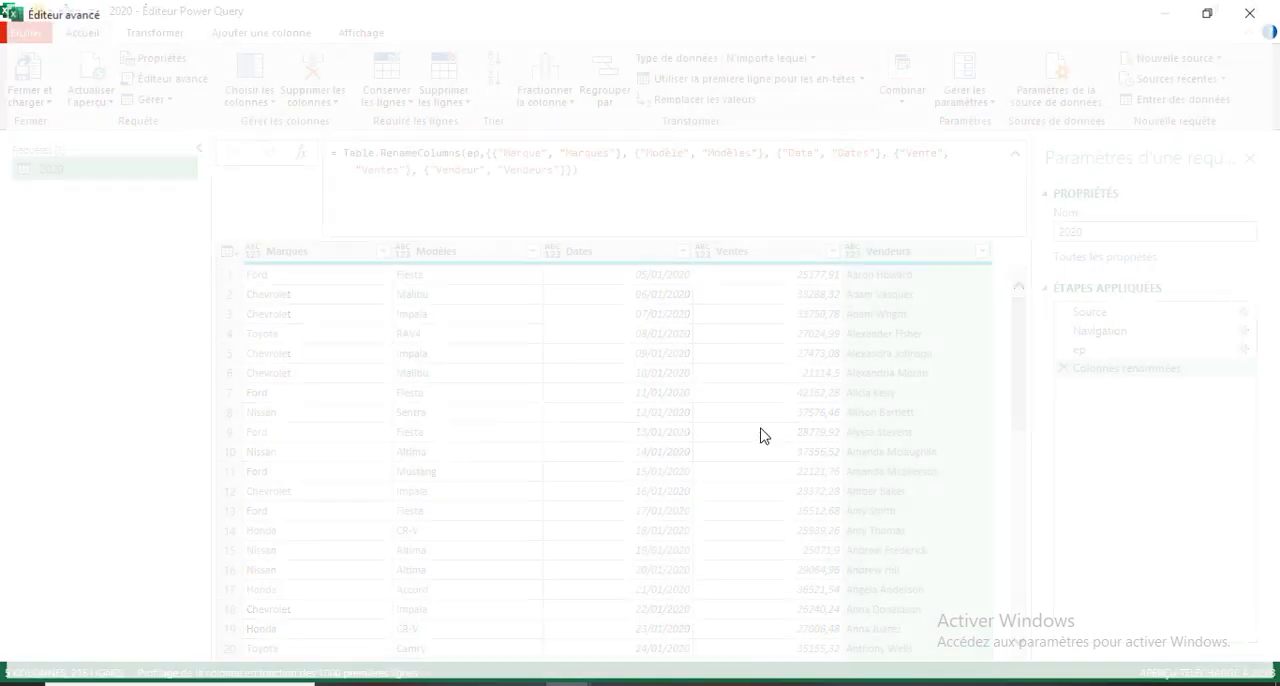
pyautogui.click(1074, 165)
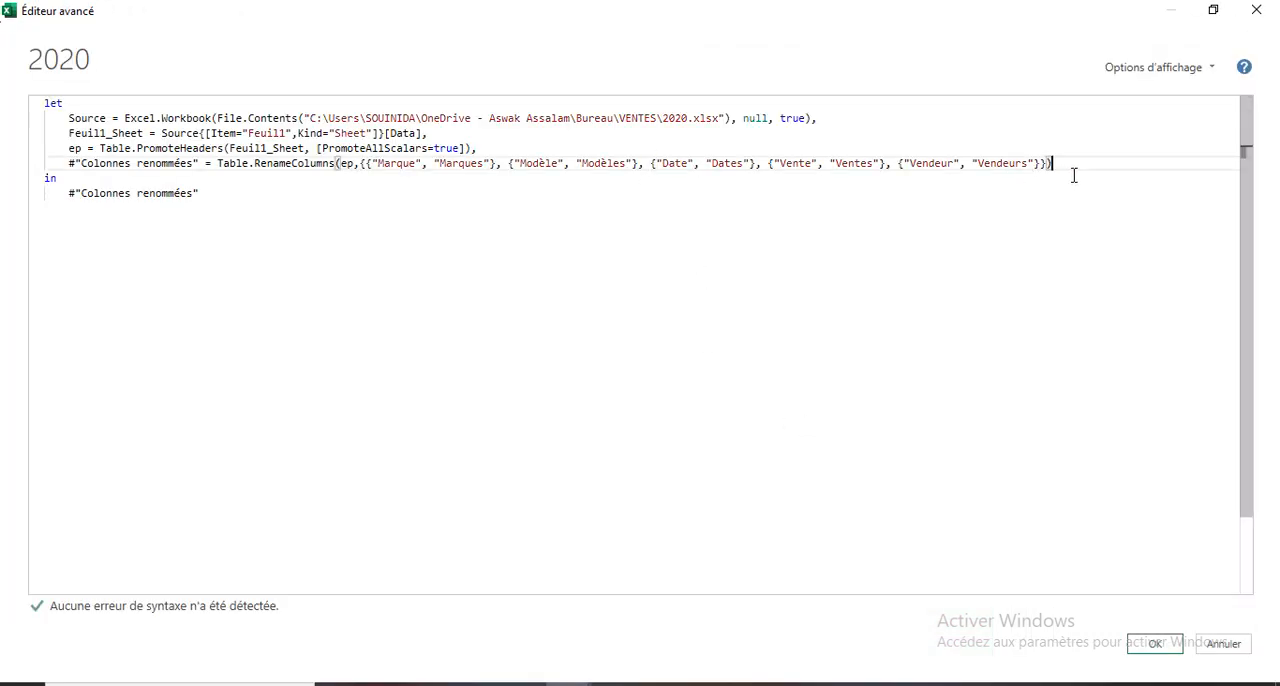
pyautogui.scroll(2, 1078, 178)
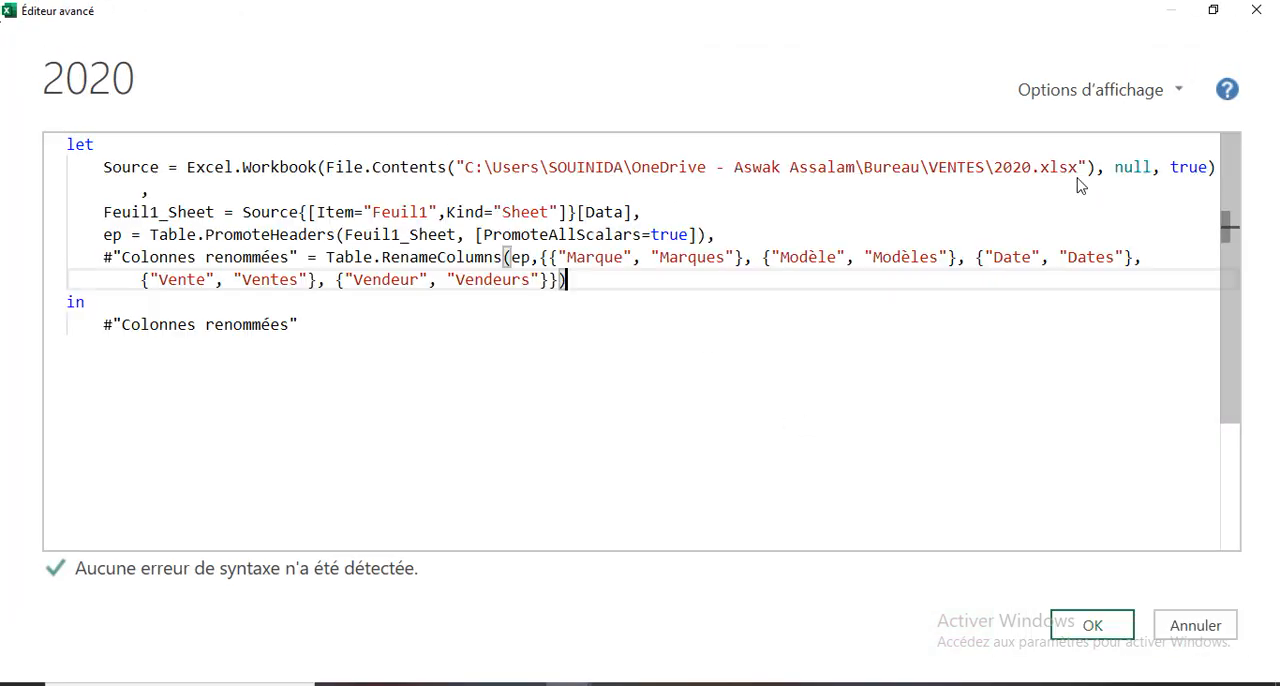
pyautogui.click(808, 441)
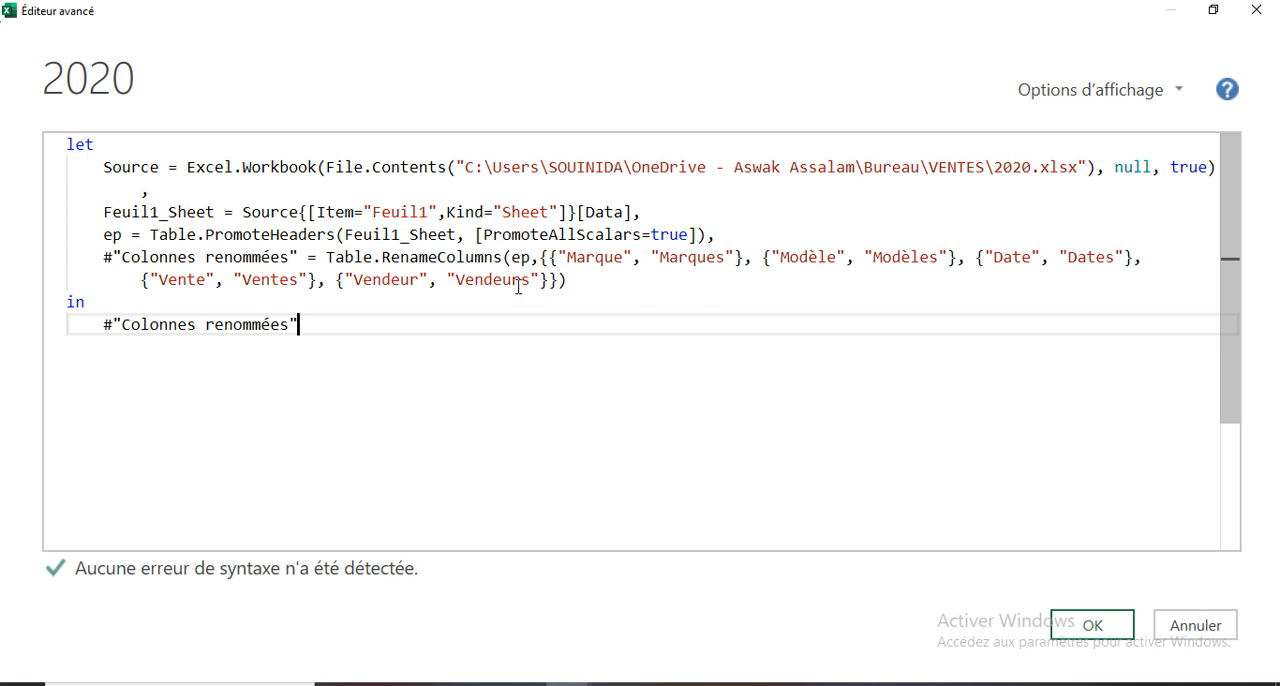
# - Replace the "Marque" literal in the Table.RenameColumns line with the Table.ColumnNames function
pyautogui.click(543, 257)
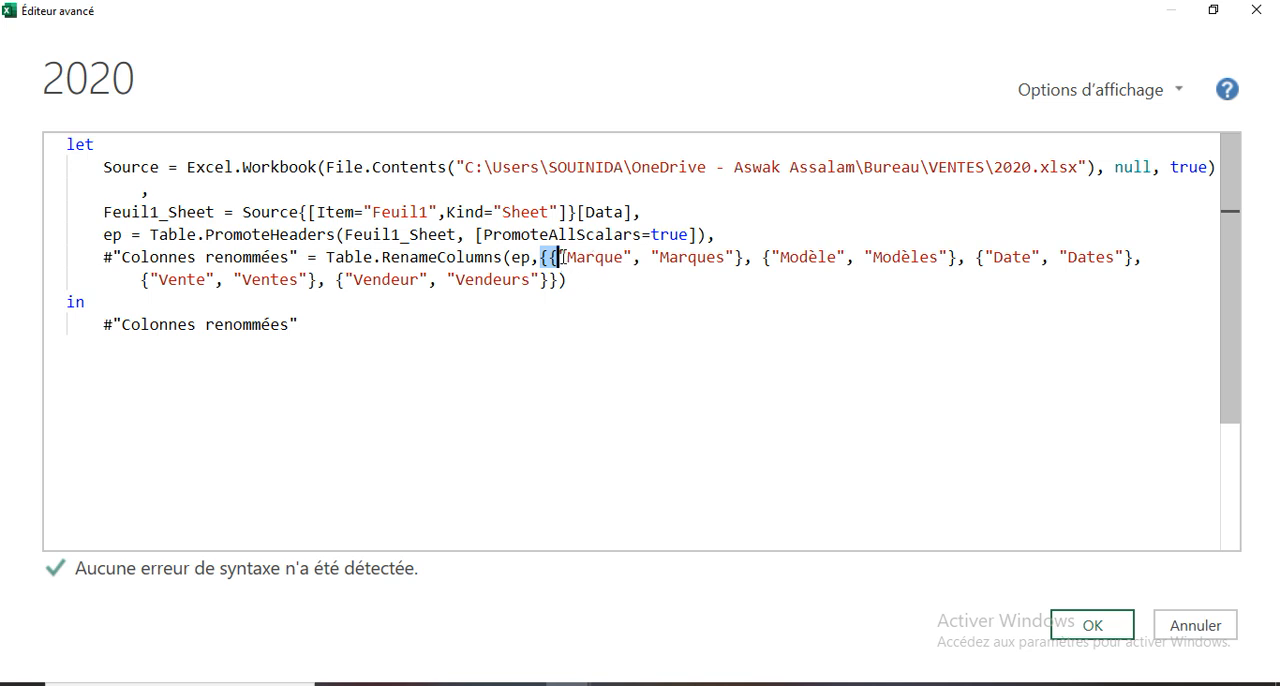
pyautogui.click(579, 259)
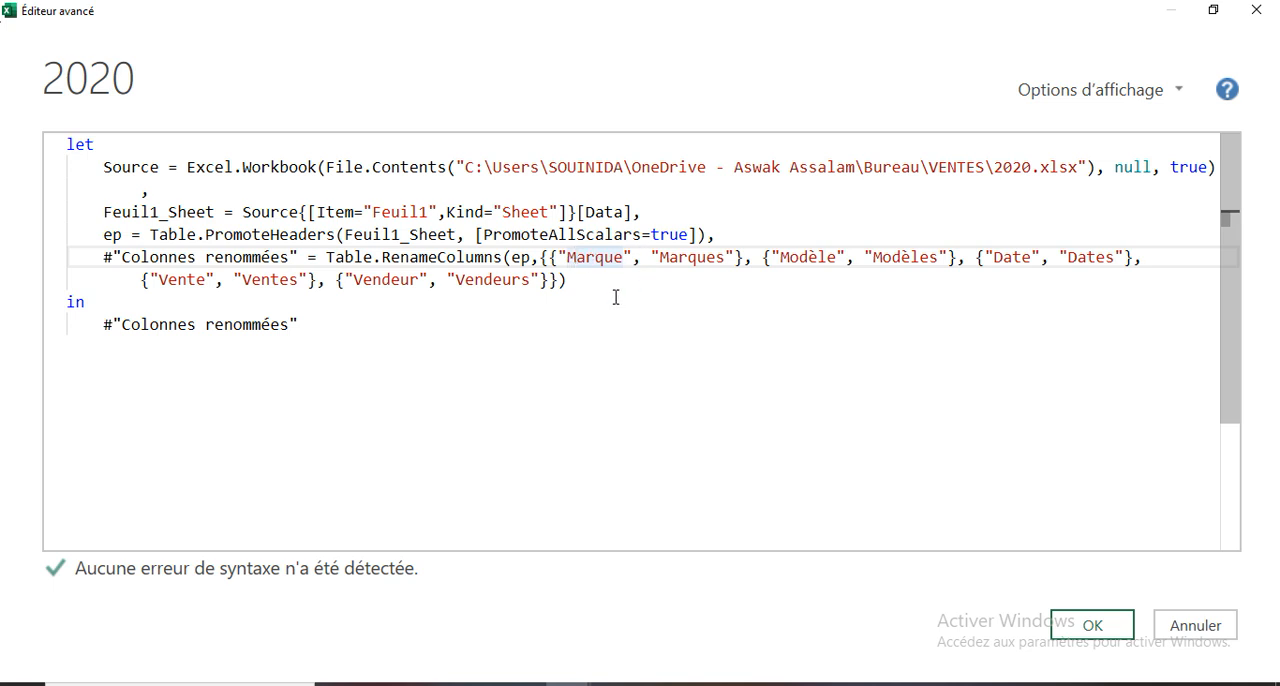
pyautogui.click(630, 257)
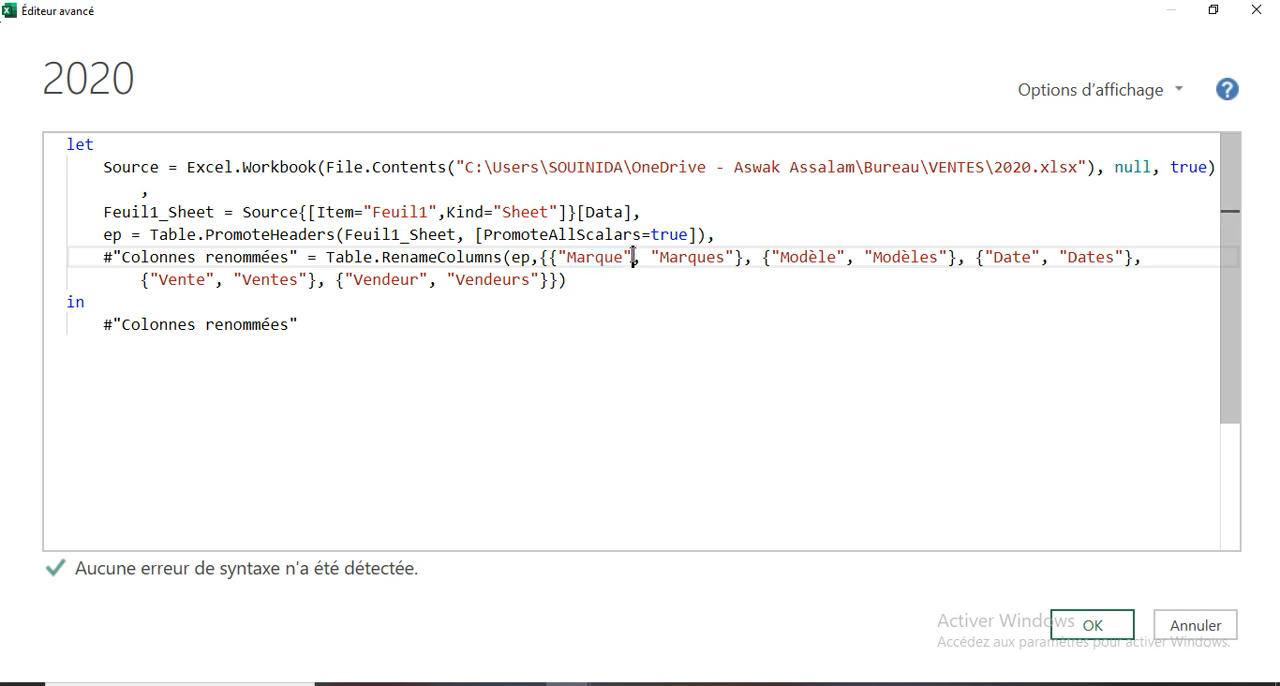
pyautogui.press('BackSpace')
pyautogui.press('BackSpace')
pyautogui.press('BackSpace')
pyautogui.press('BackSpace')
pyautogui.press('BackSpace')
pyautogui.press('BackSpace')
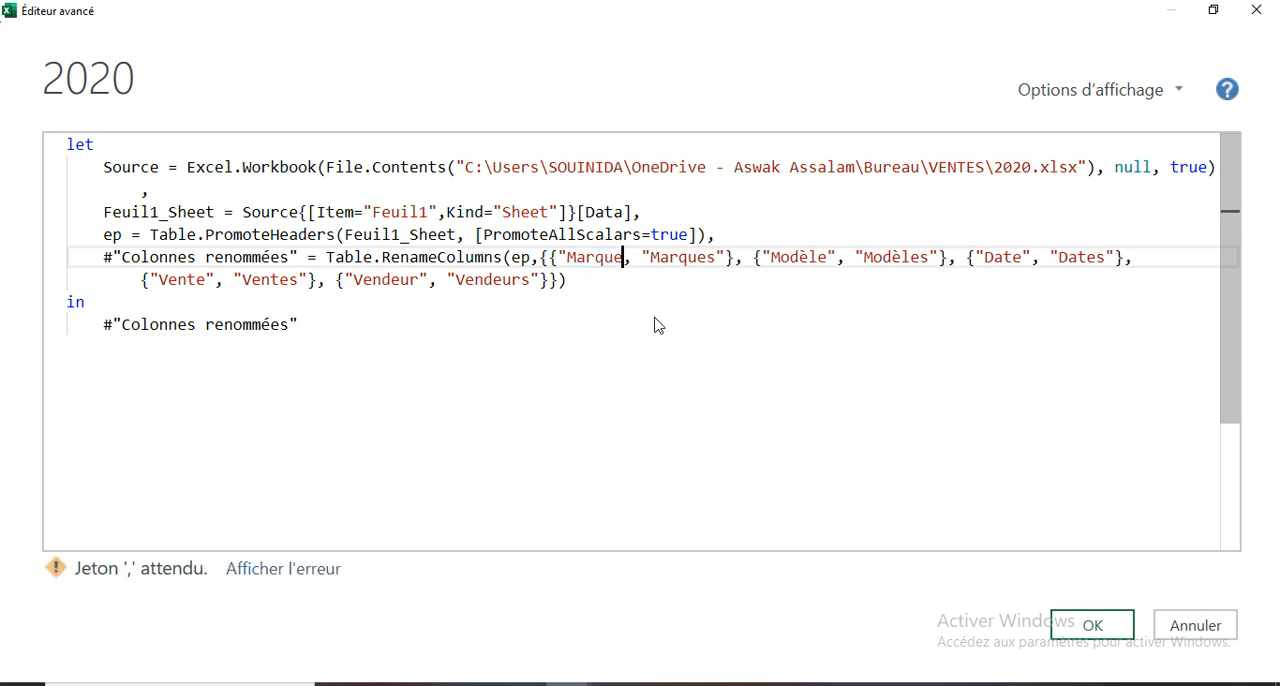
pyautogui.press('BackSpace')
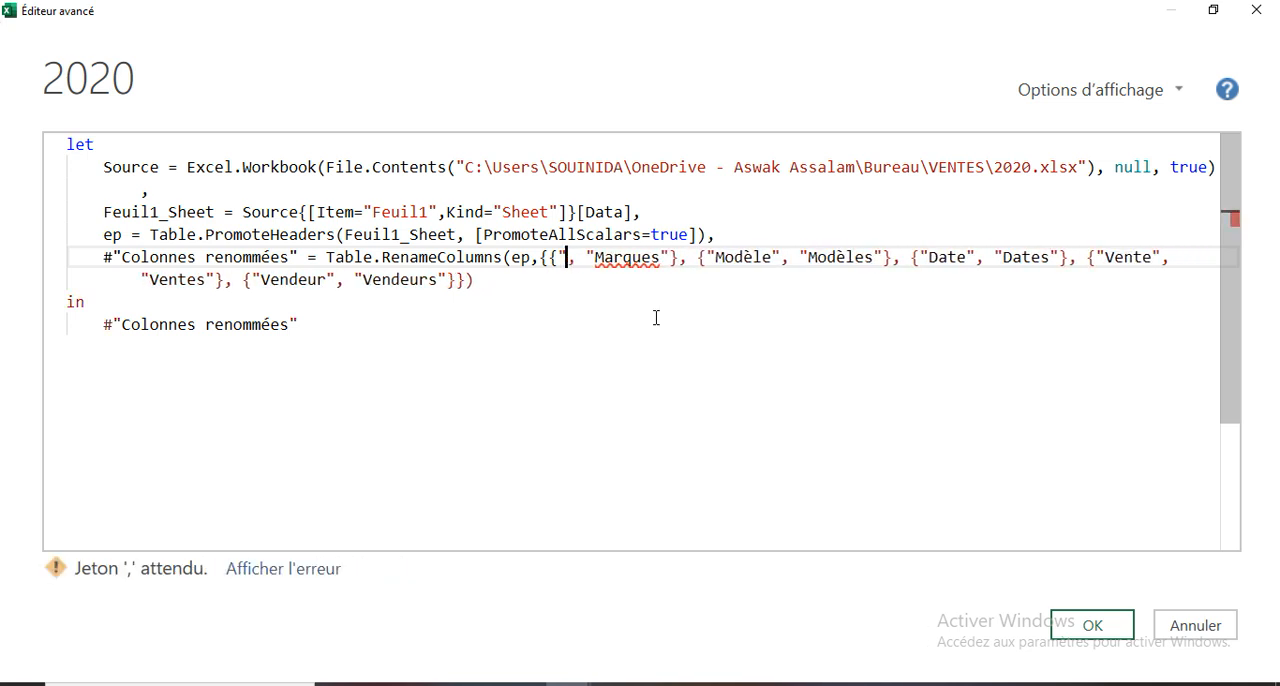
pyautogui.press('BackSpace')
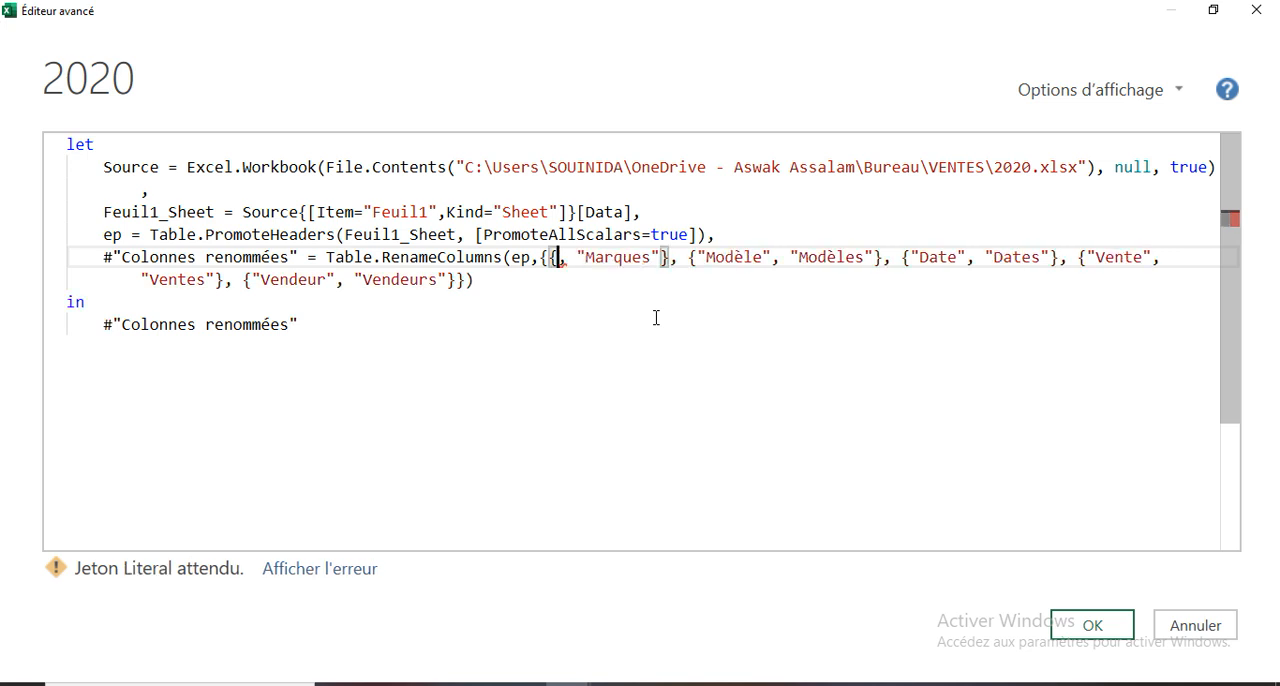
pyautogui.write('tab')
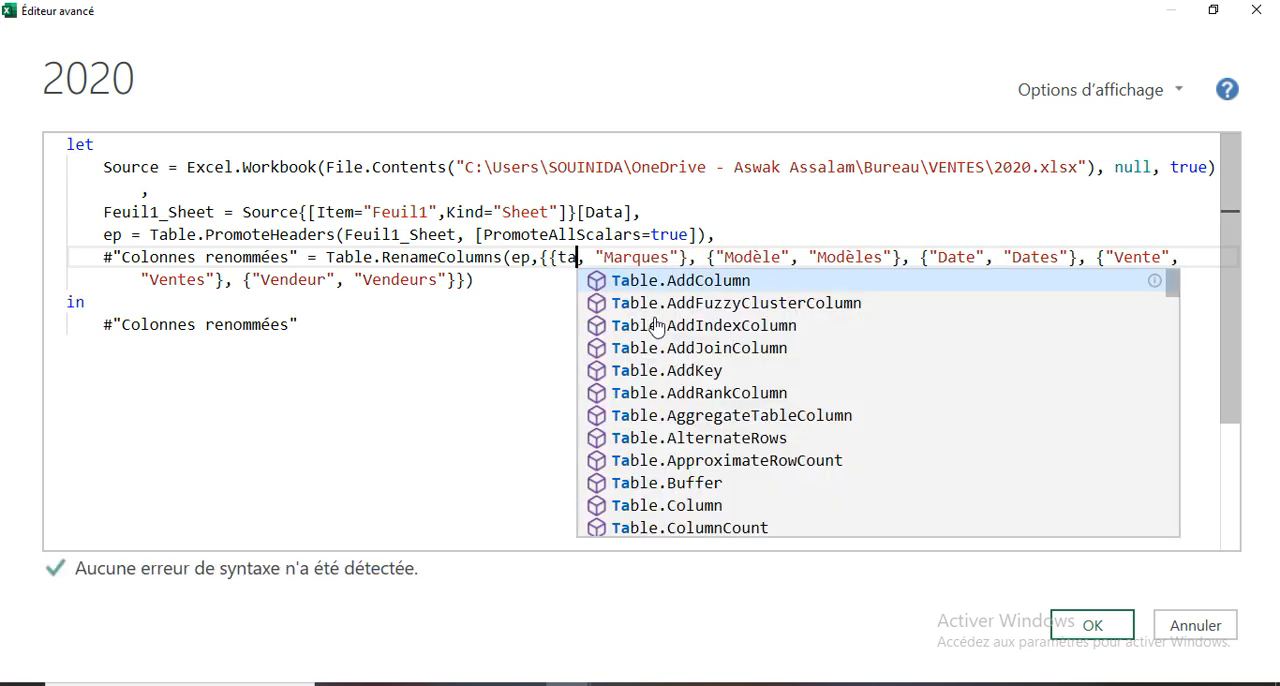
pyautogui.write('le')
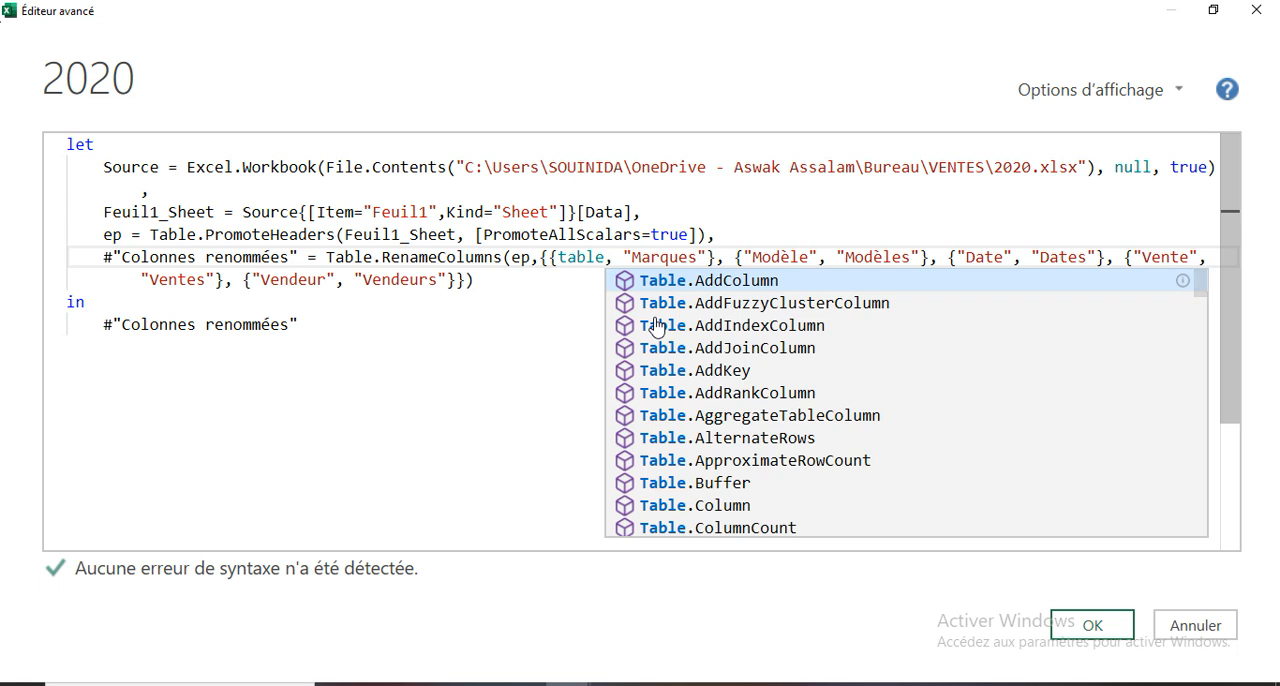
pyautogui.write('c')
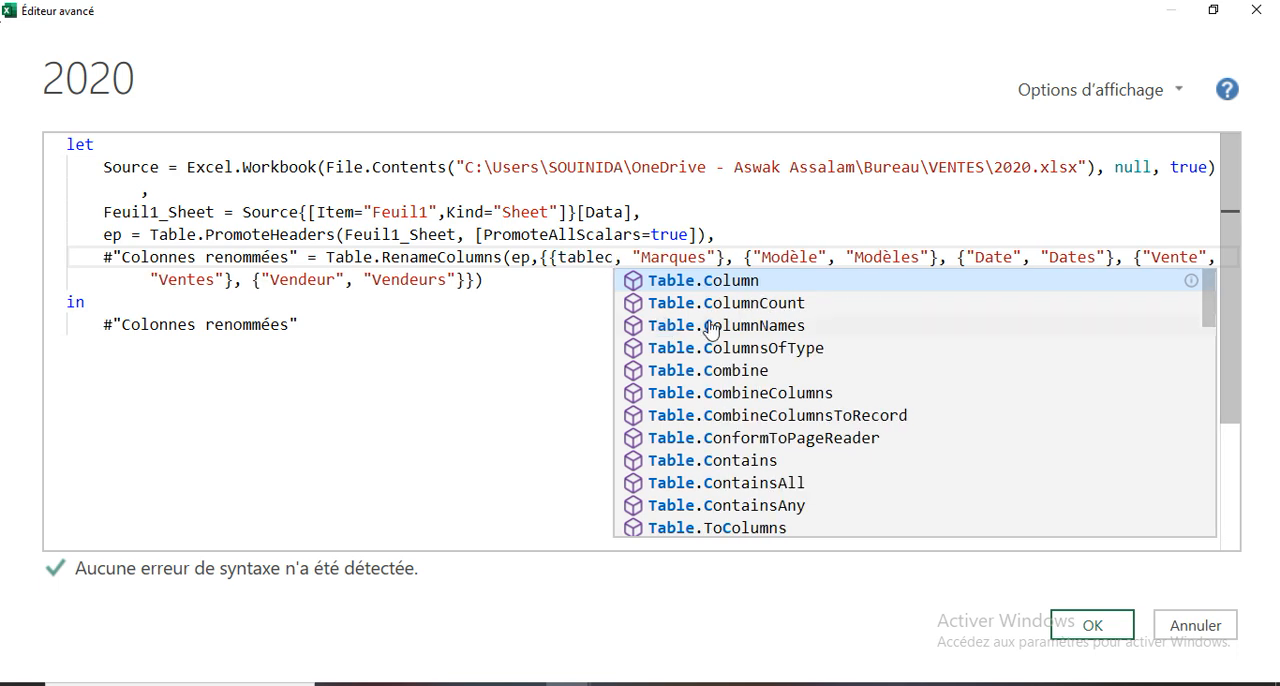
pyautogui.click(763, 327)
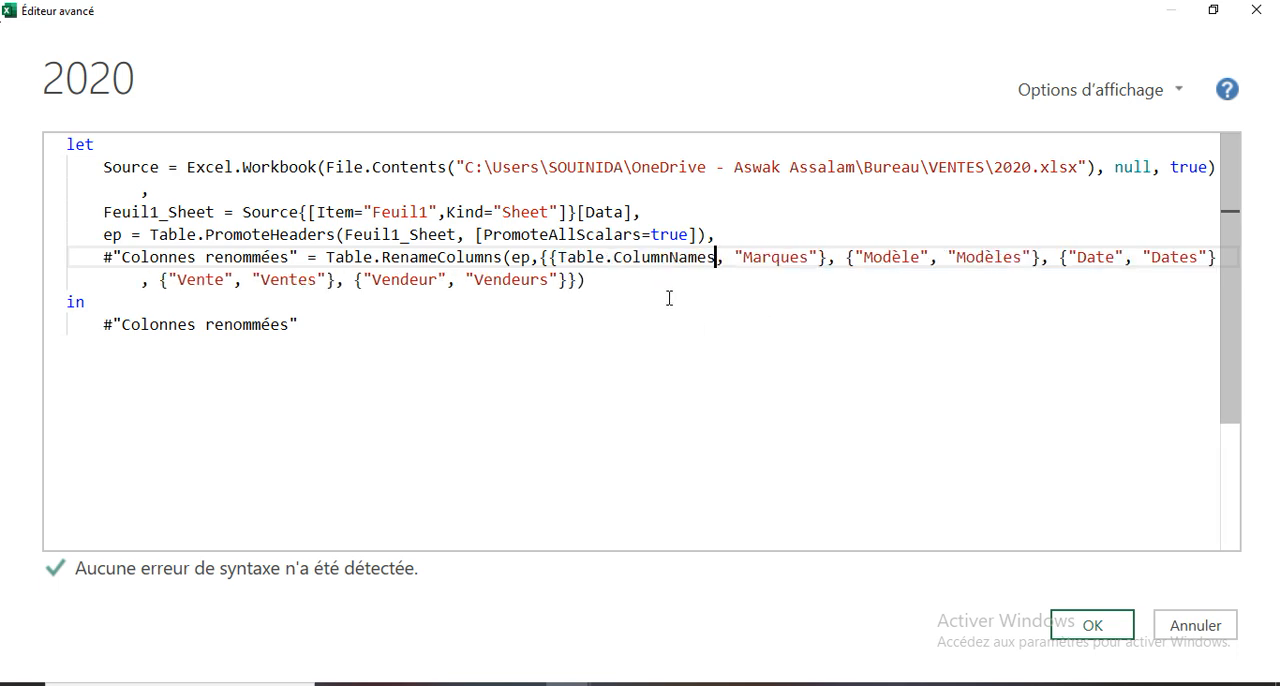
# - Give Table.ColumnNames the argument ep and the index {0} so it refers to the first column by position
pyautogui.write('(')
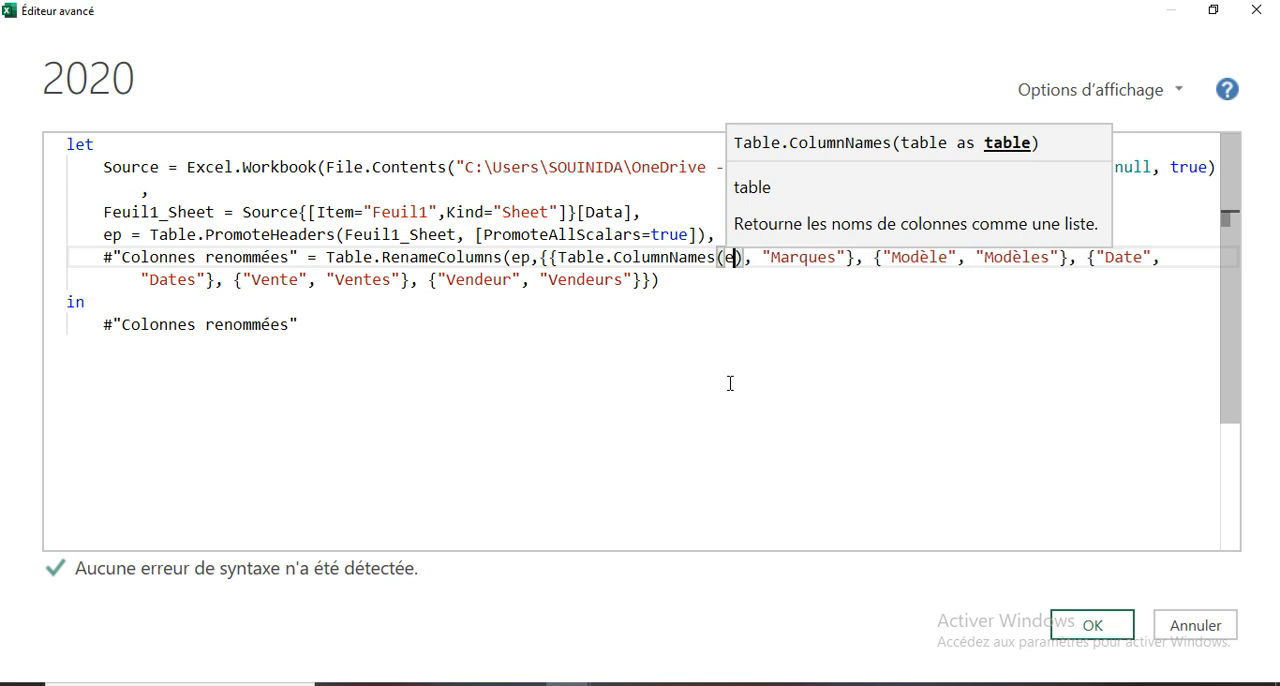
pyautogui.write('ep')
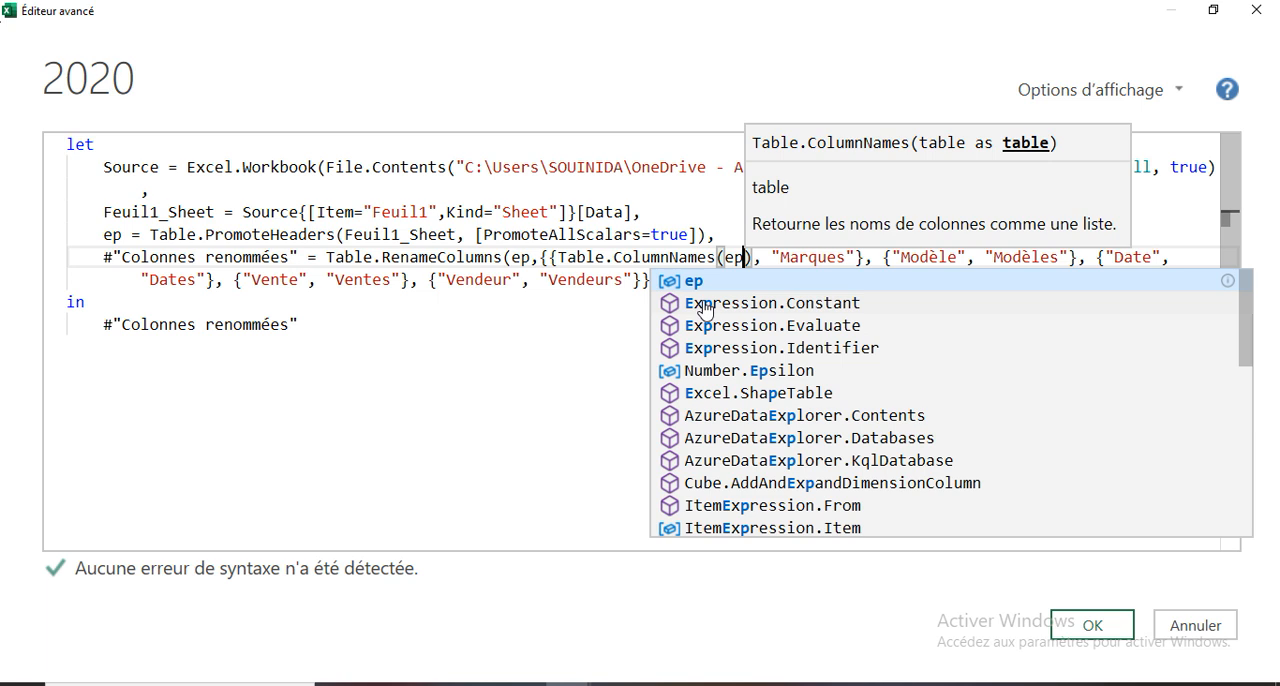
pyautogui.press('Escape')
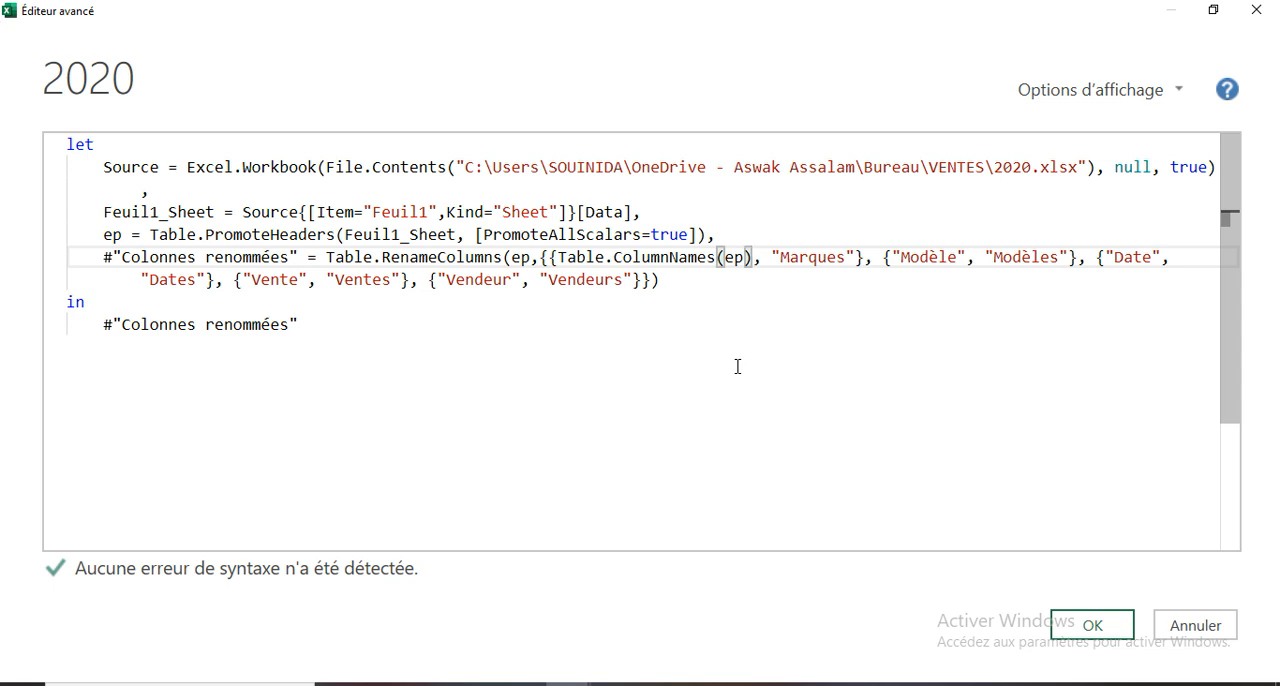
pyautogui.write('{')
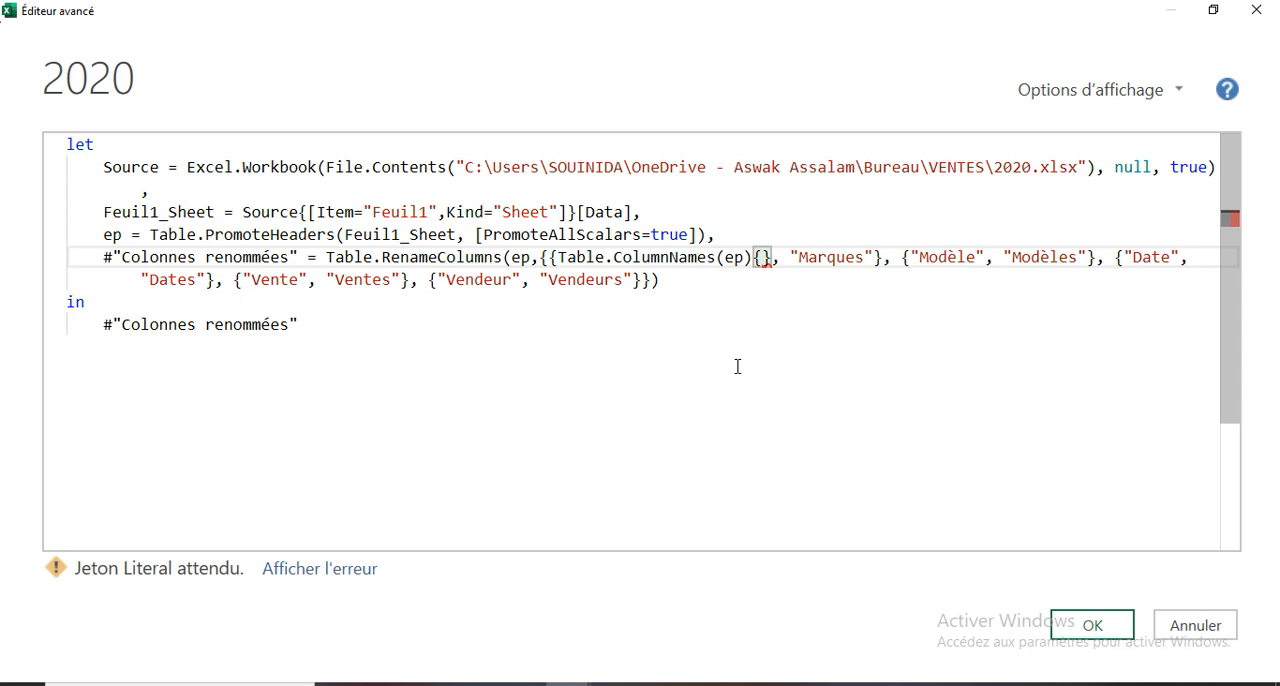
pyautogui.write('0')
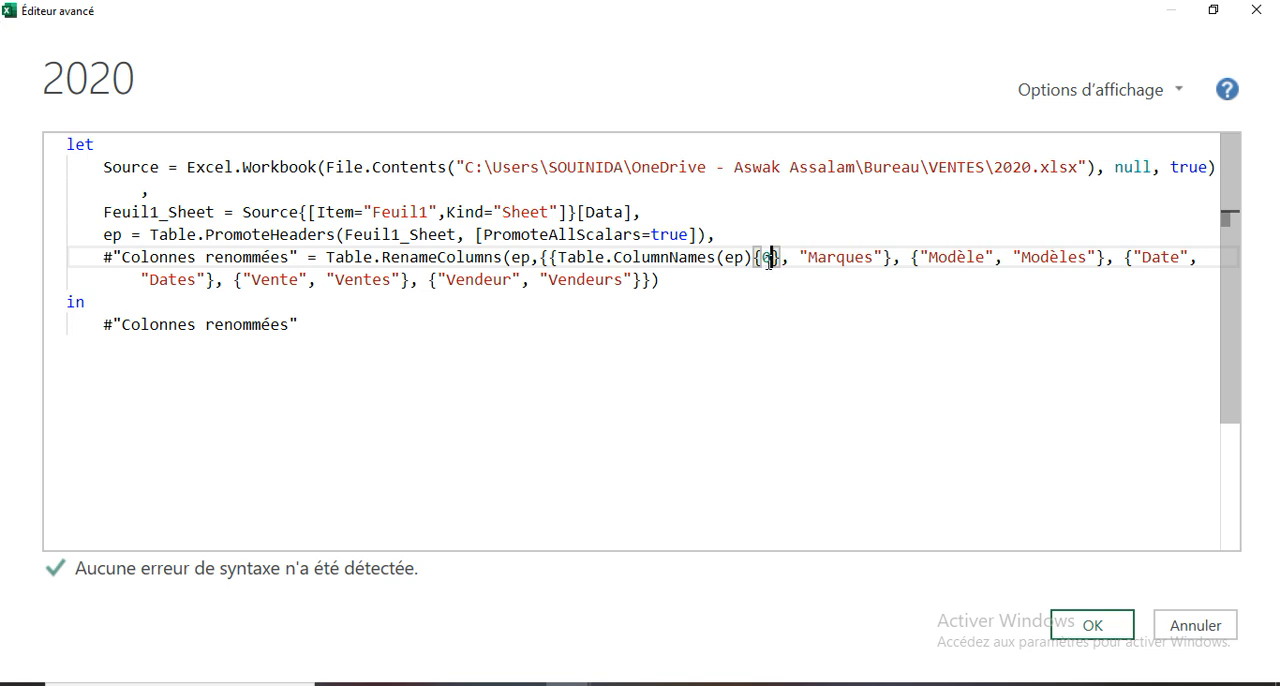
# - Apply the edited M code, then reopen the 2020 query in the advanced editor and enlarge its text
pyautogui.click(1093, 627)
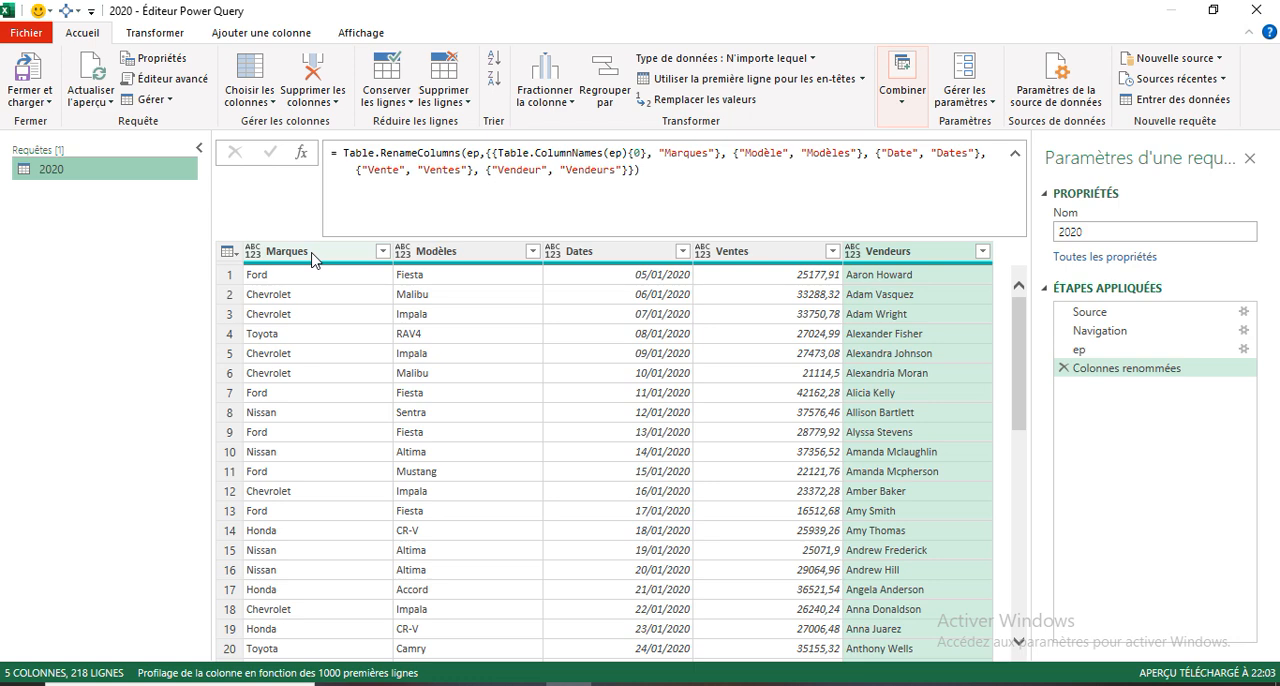
pyautogui.rightClick(49, 174)
pyautogui.click(117, 439)
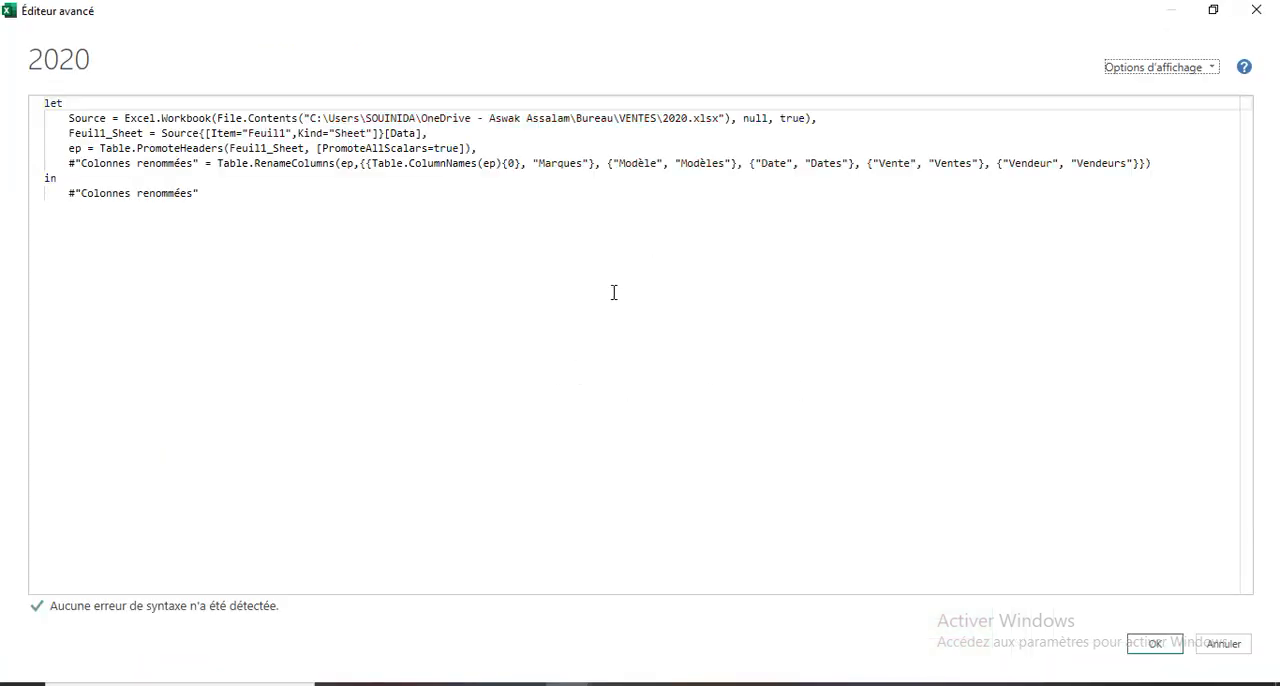
pyautogui.click(672, 164)
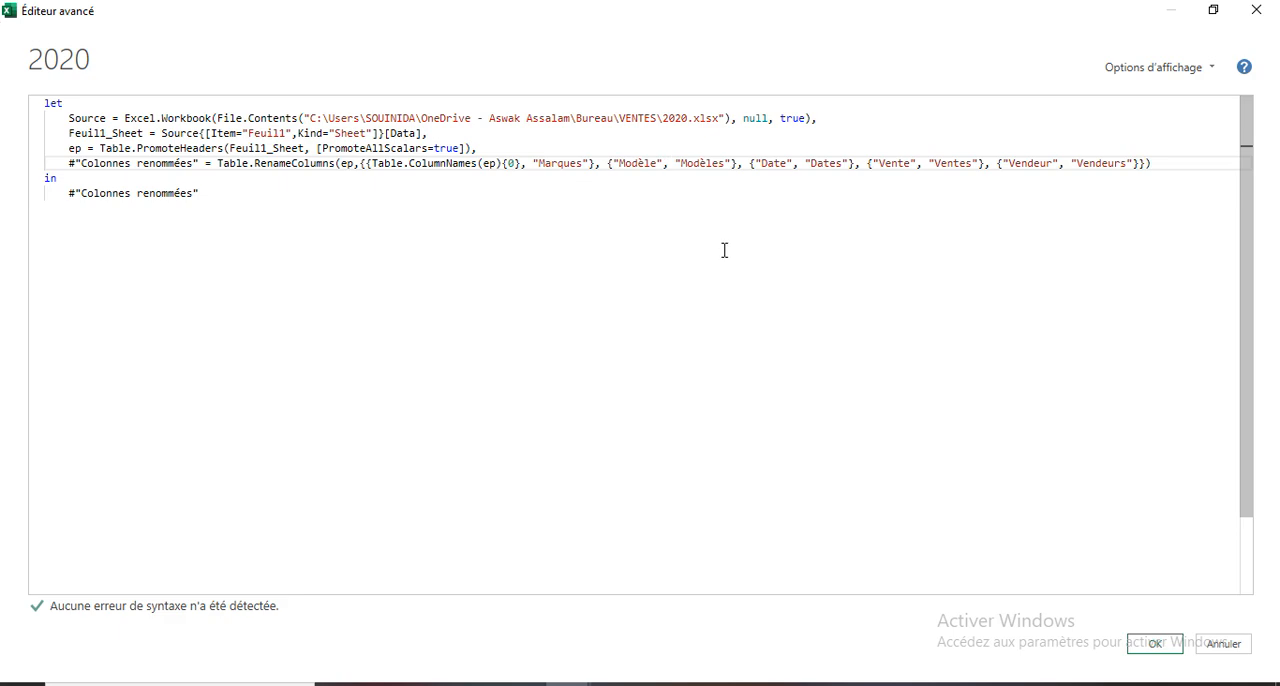
pyautogui.keyDown('ctrl'); pyautogui.scroll(2, 724, 250); pyautogui.keyUp('ctrl')
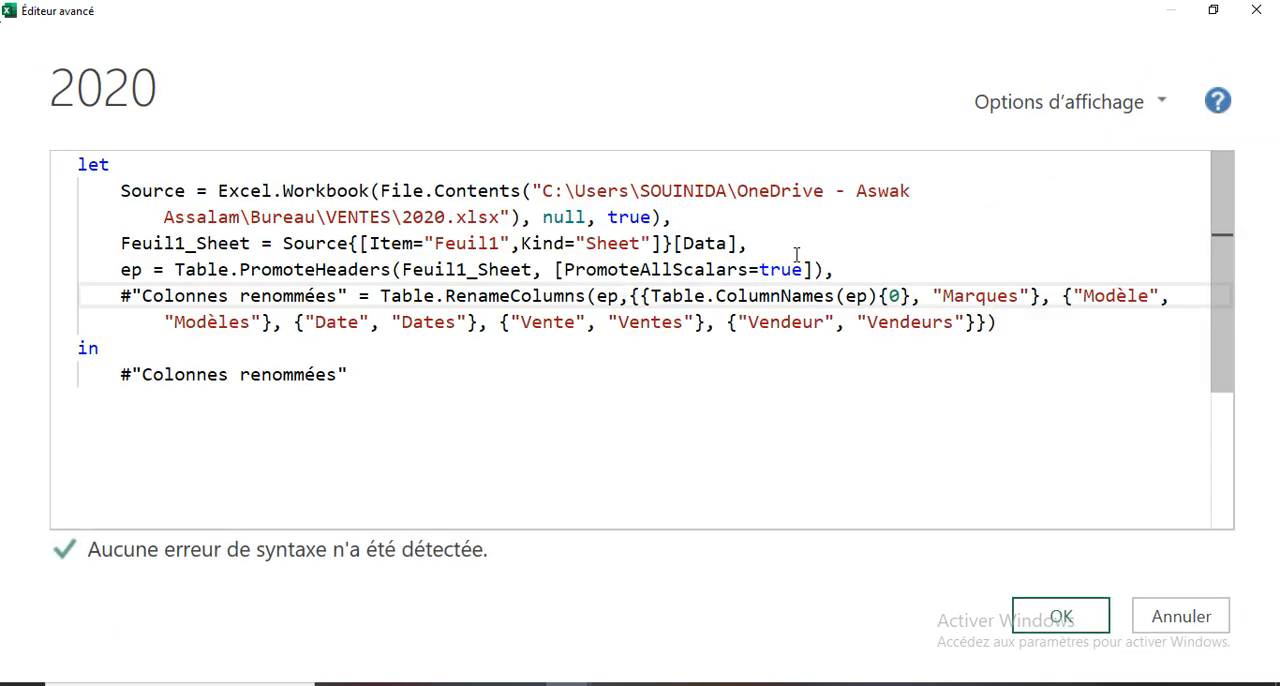
# - Copy Table.ColumnNames(ep){0} over the "Modèle" literal and set its index to {1}
pyautogui.moveTo(651, 295); pyautogui.dragTo(910, 291)
pyautogui.rightClick(878, 295)
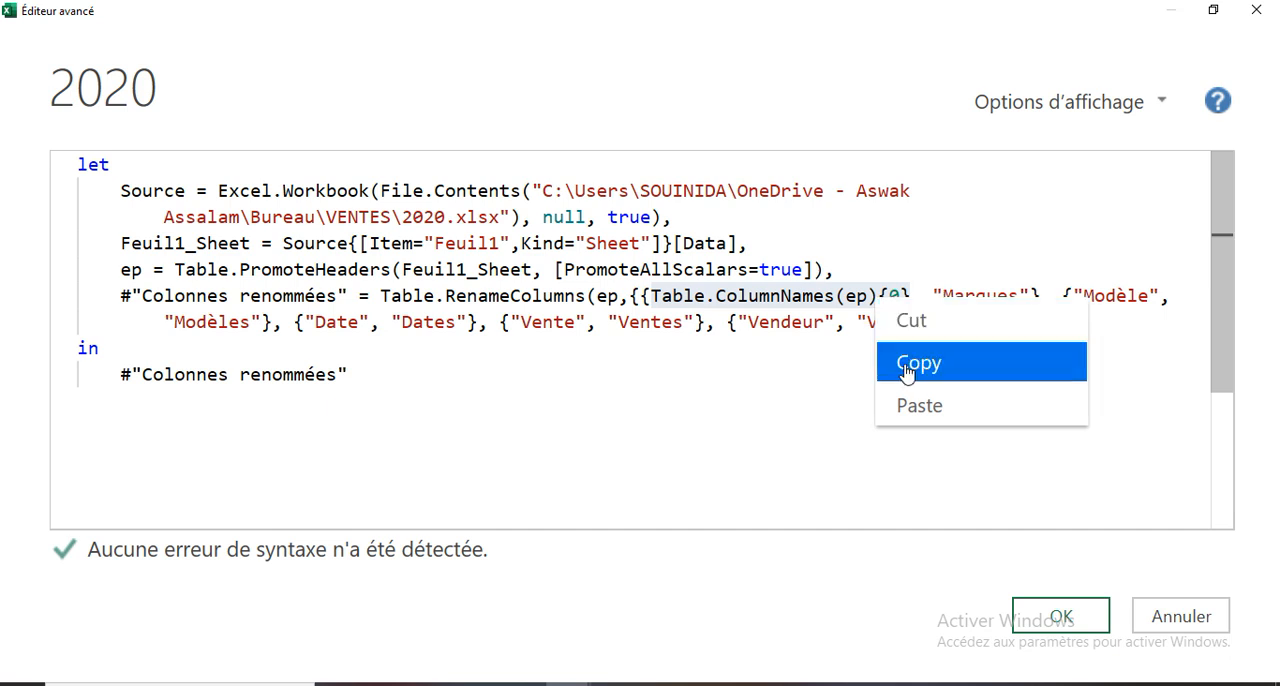
pyautogui.click(902, 362)
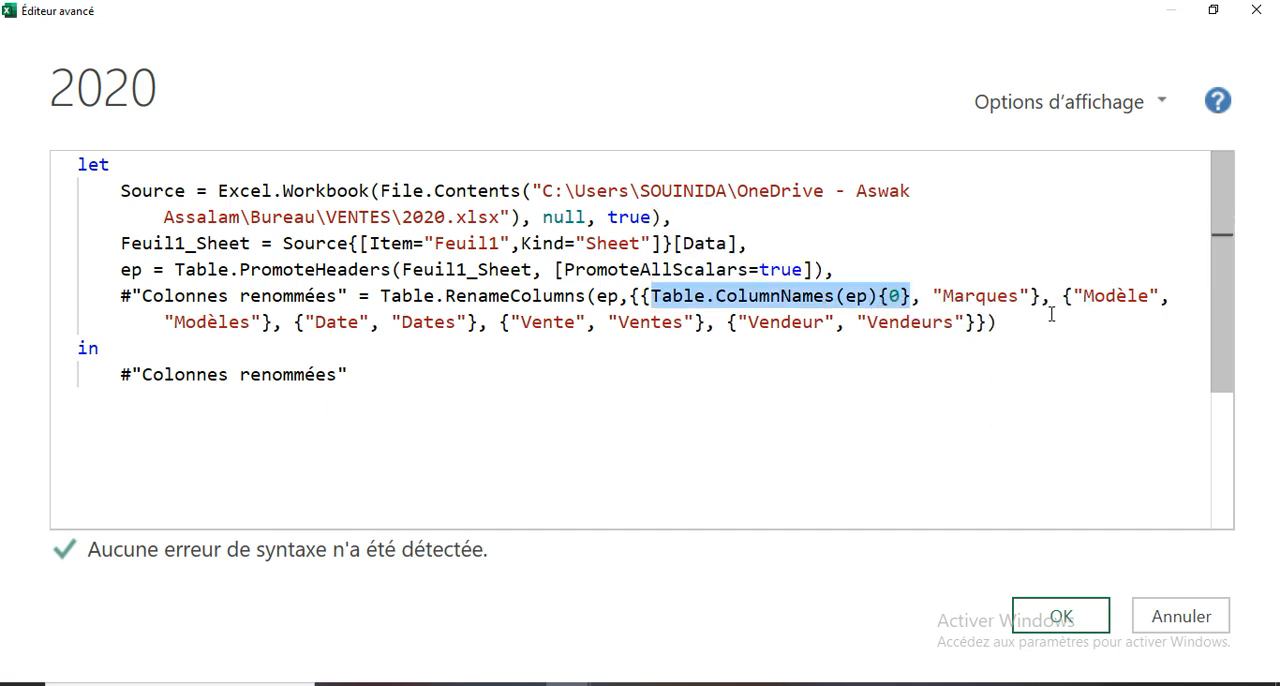
pyautogui.moveTo(1075, 297); pyautogui.dragTo(1157, 292)
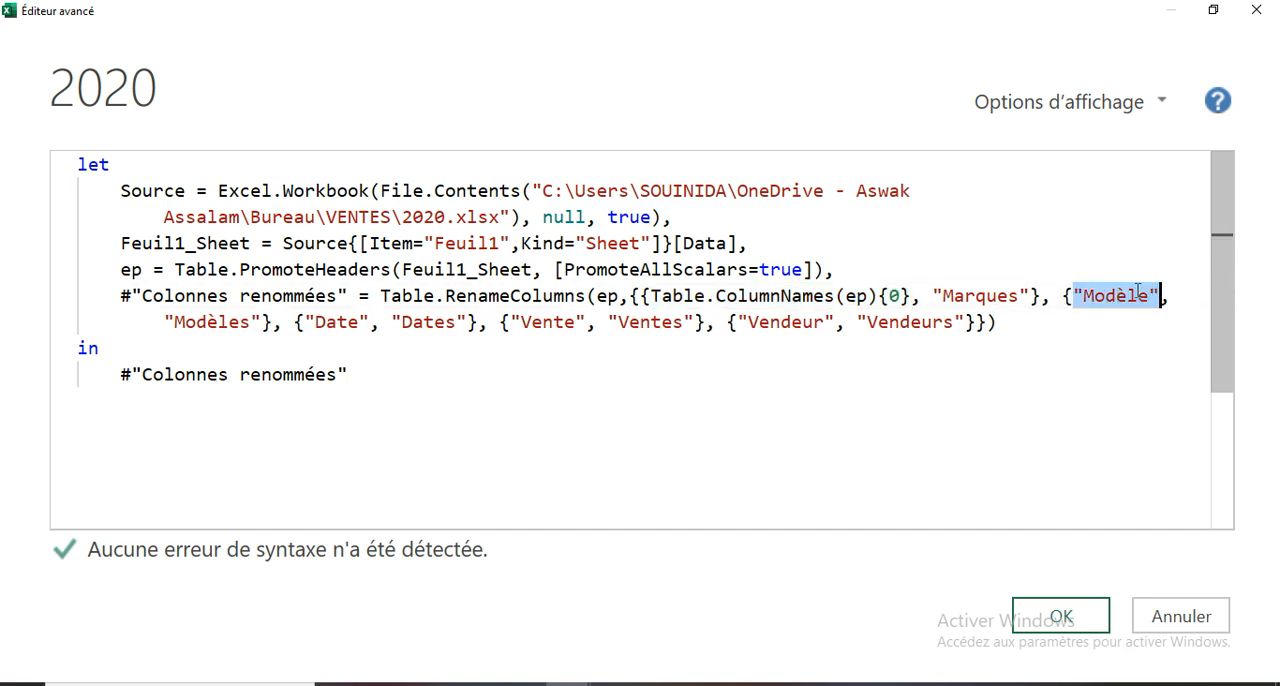
pyautogui.rightClick(1137, 293)
pyautogui.click(968, 401)
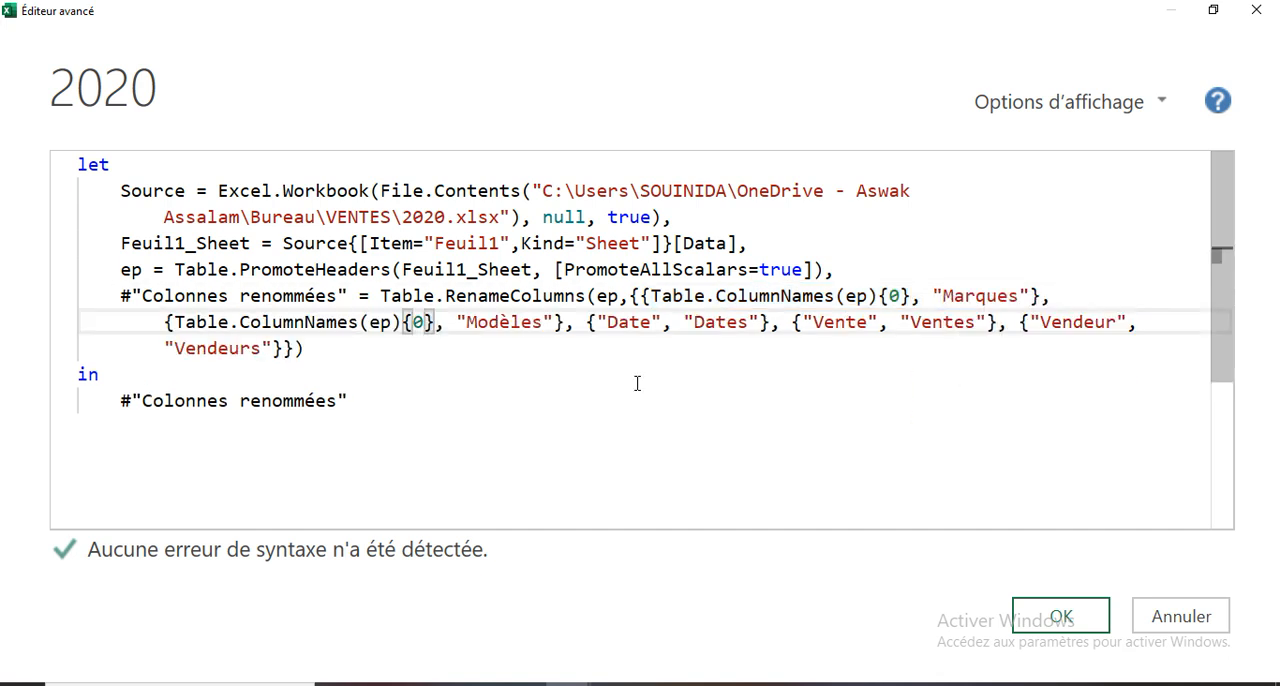
pyautogui.moveTo(415, 322); pyautogui.dragTo(425, 322)
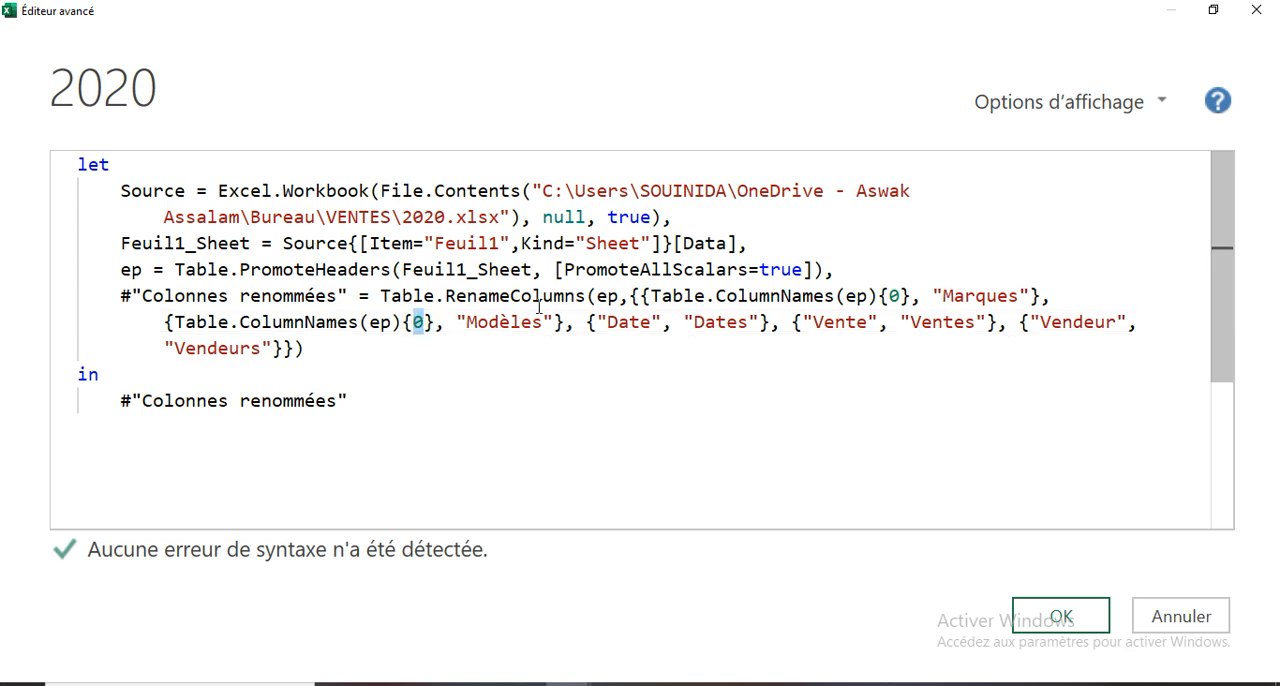
pyautogui.write('1')
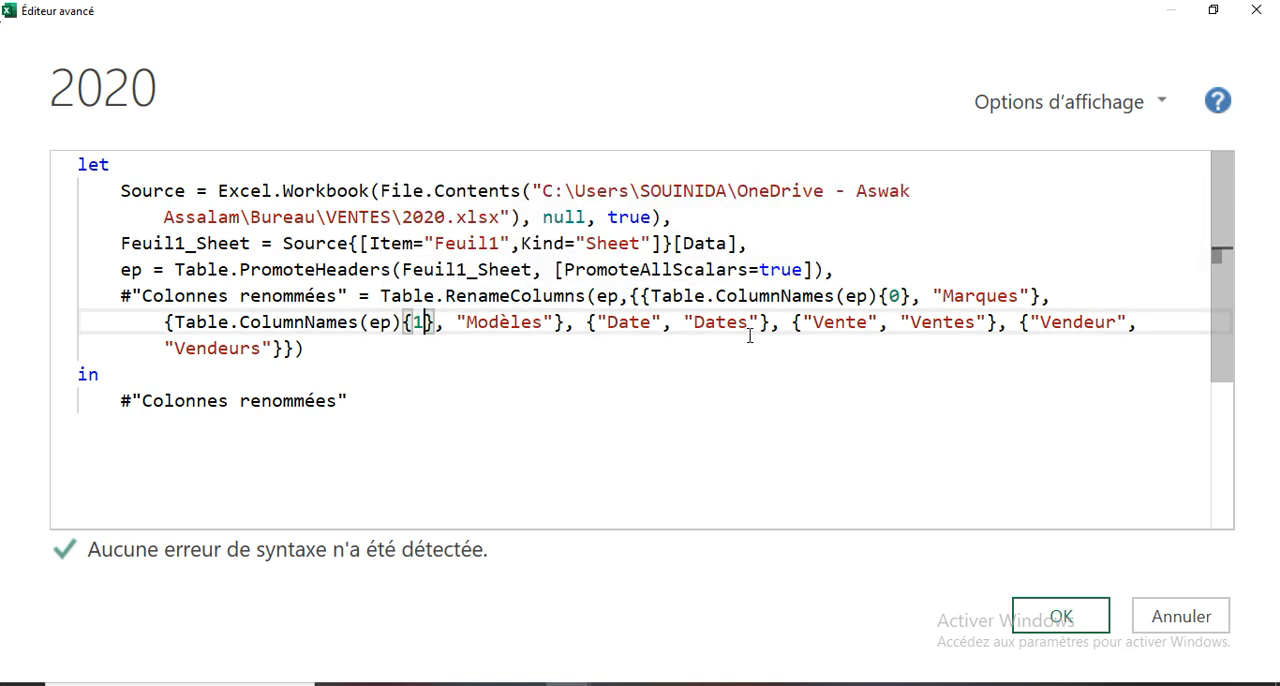
# - Replace the "Date" literal with the copied Table.ColumnNames(ep) expression and set its index to {2}
pyautogui.moveTo(685, 321); pyautogui.dragTo(690, 321)
pyautogui.moveTo(598, 321); pyautogui.dragTo(661, 321)
pyautogui.rightClick(640, 323)
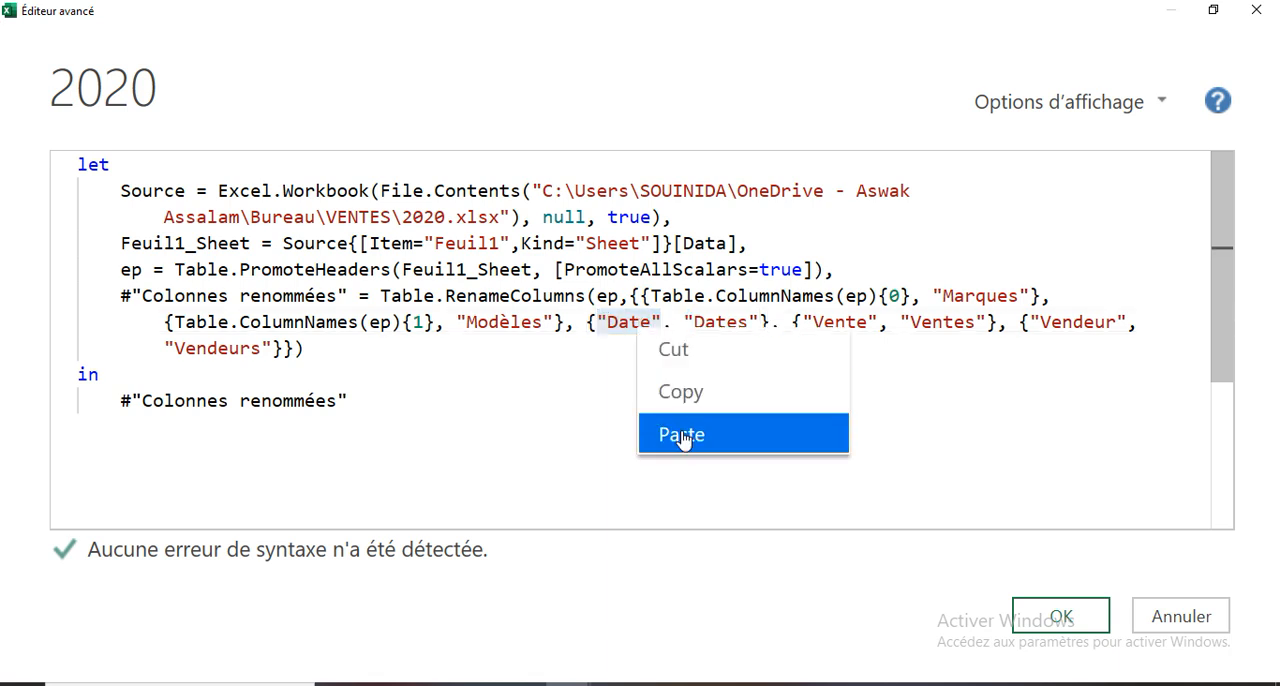
pyautogui.click(680, 434)
pyautogui.doubleClick(842, 321)
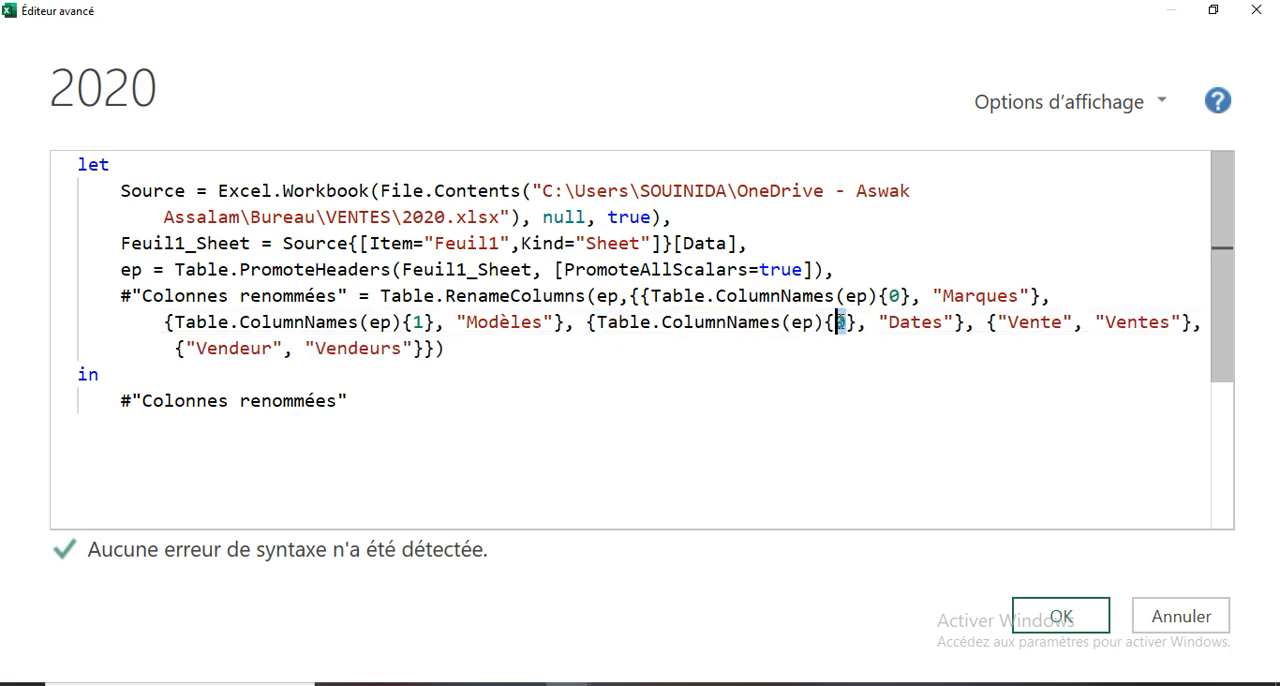
pyautogui.write('2')
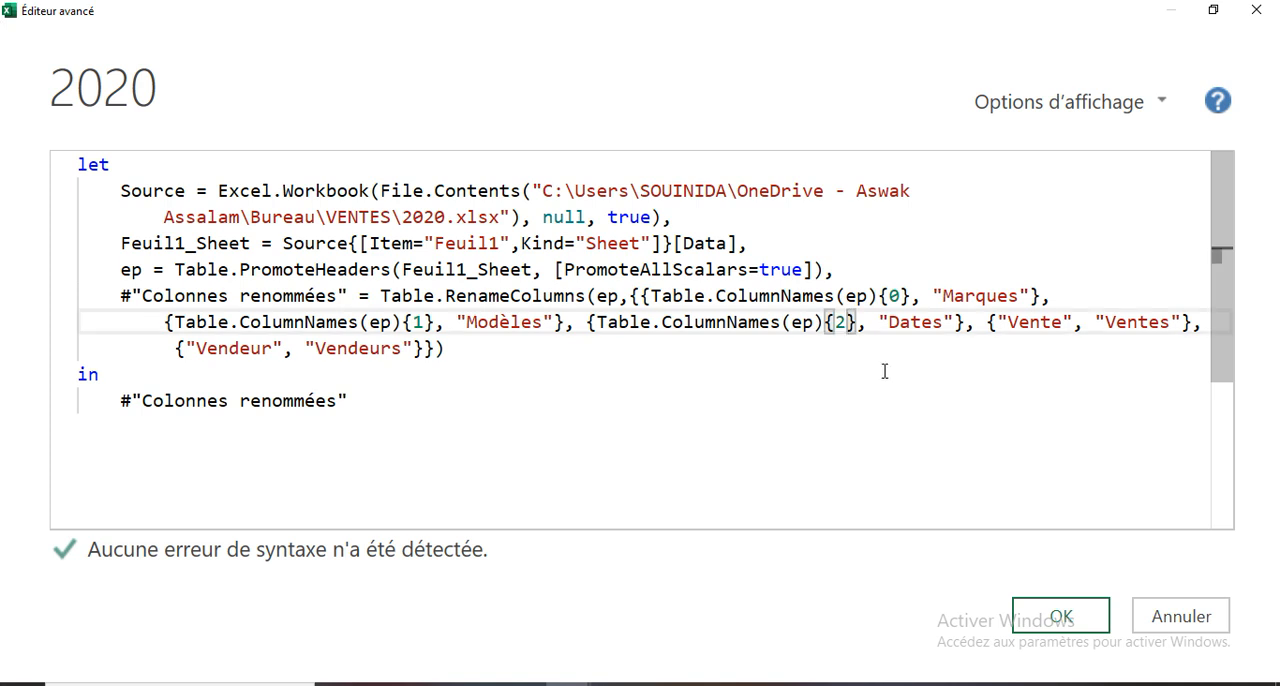
# - Replace the "Vente" literal with the copied Table.ColumnNames(ep) expression and set its index to {3}
pyautogui.moveTo(1074, 322); pyautogui.dragTo(1000, 324)
pyautogui.rightClick(1004, 325)
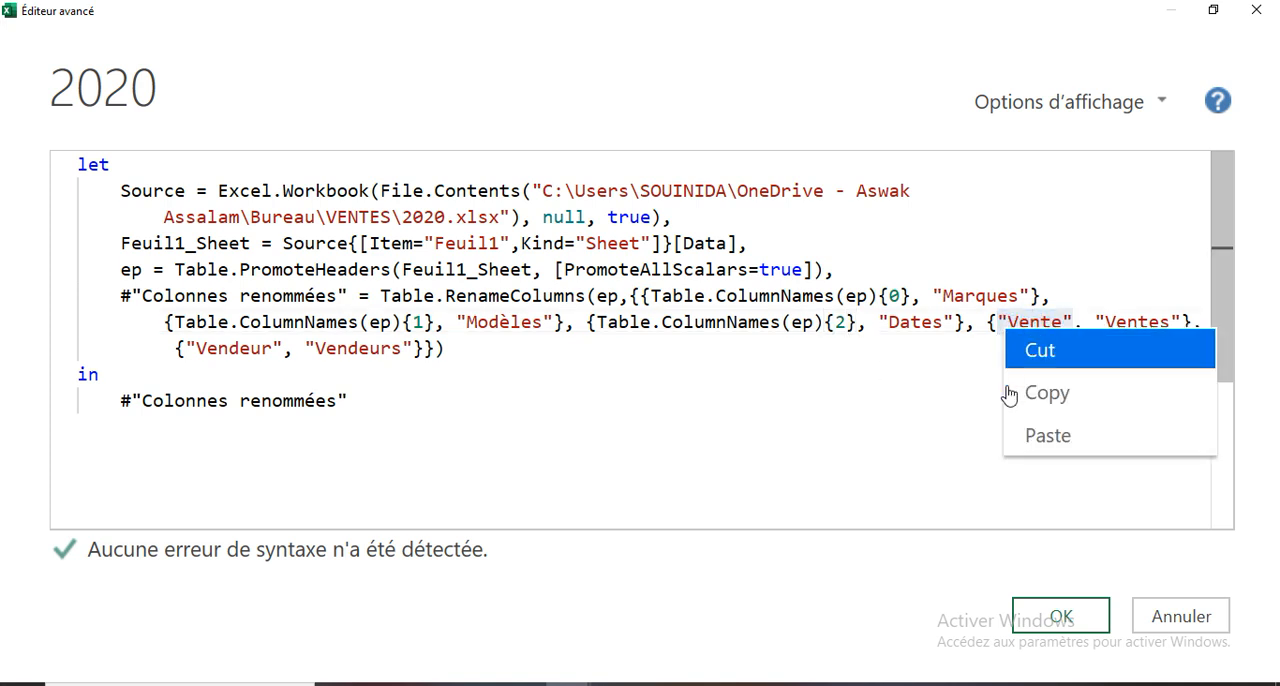
pyautogui.click(1030, 437)
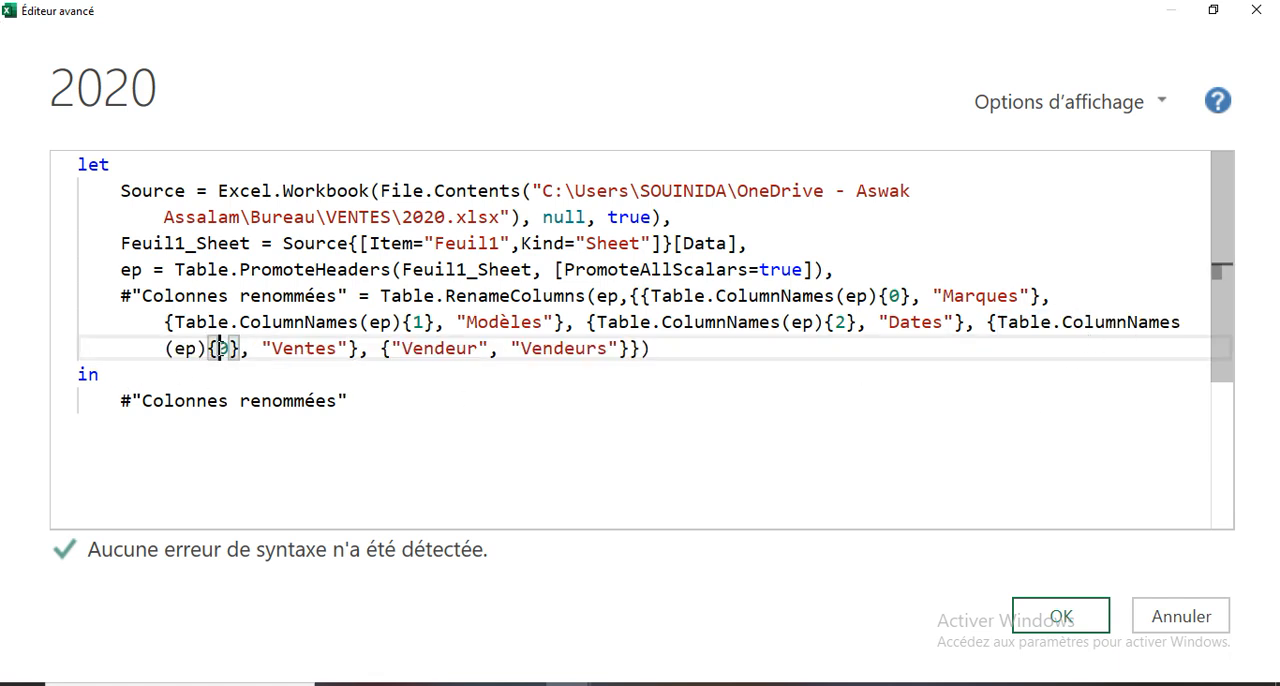
pyautogui.doubleClick(222, 348)
pyautogui.write('3')
# - Replace the "Vendeur" literal with the Table.ColumnNames(ep) expression at index {4}, and apply the code
pyautogui.moveTo(488, 348); pyautogui.dragTo(395, 346)
pyautogui.rightClick(415, 352)
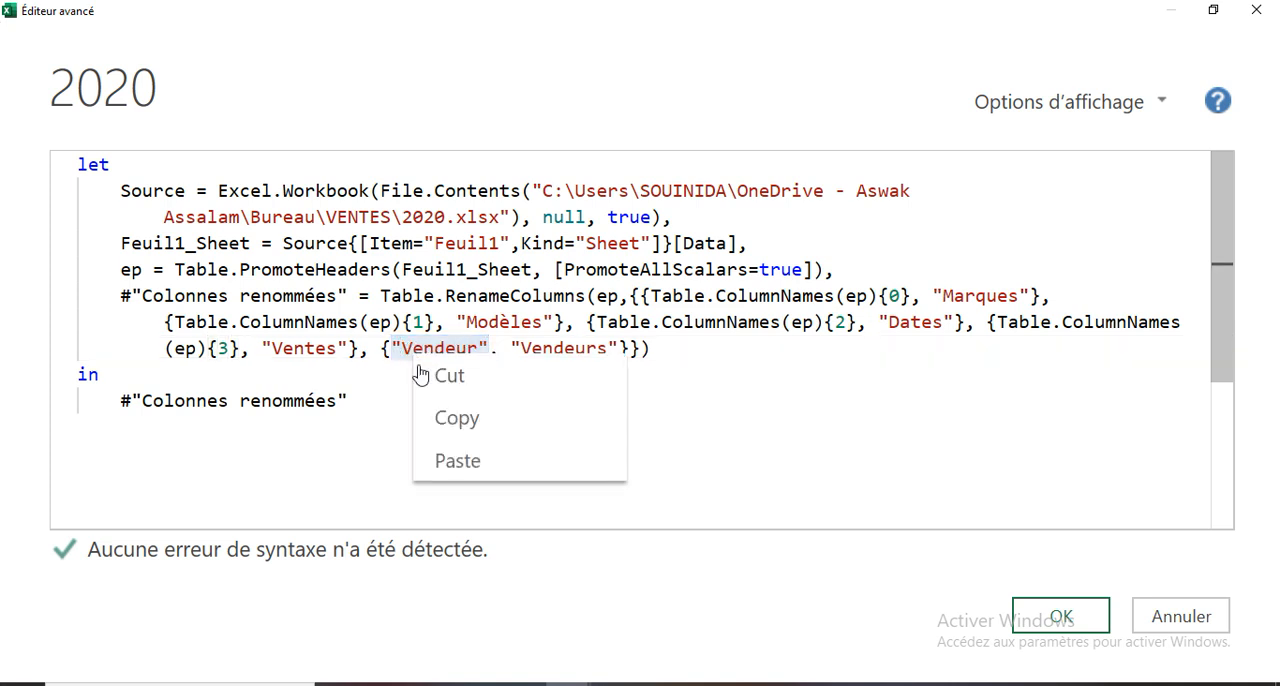
pyautogui.click(449, 469)
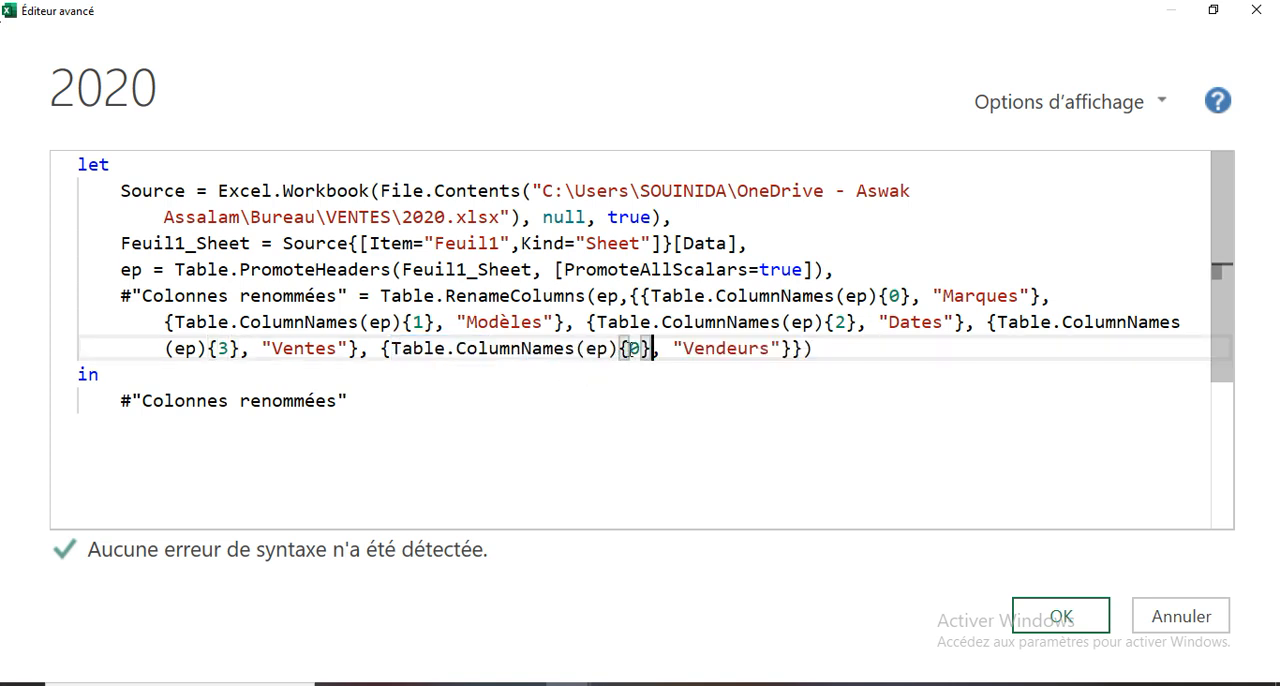
pyautogui.doubleClick(634, 348)
pyautogui.write('4')
pyautogui.click(1058, 615)
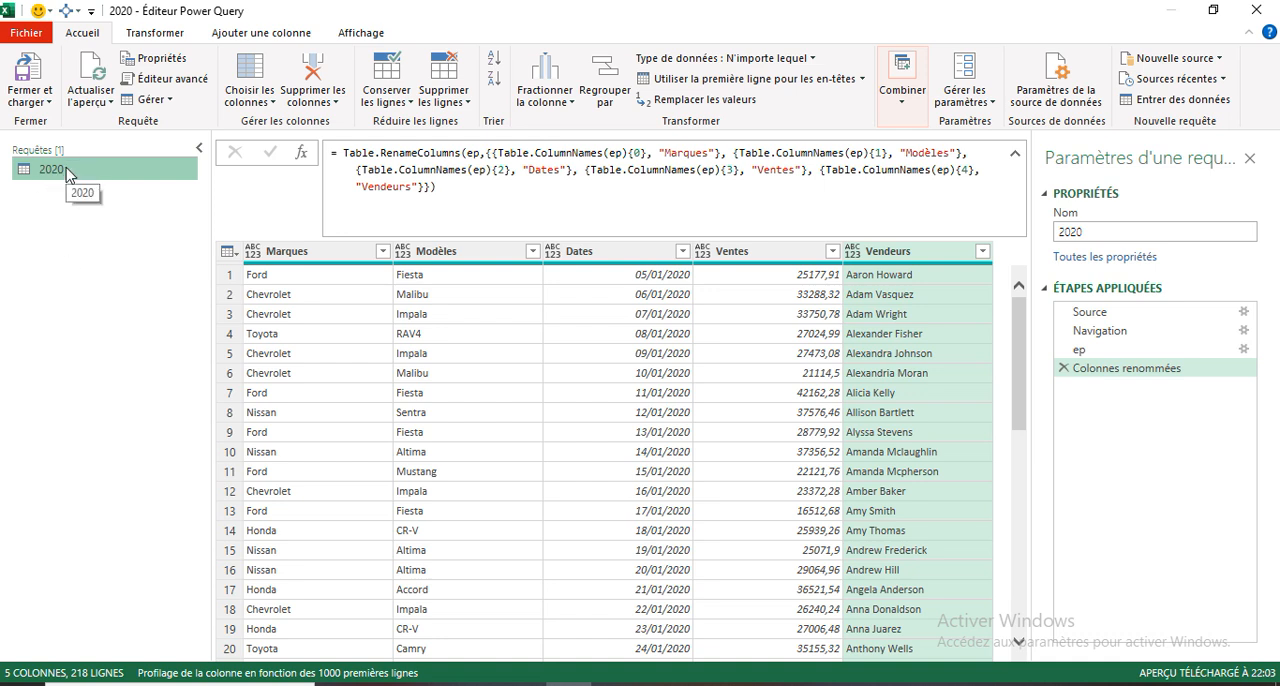
# - Close the query editor and load the 2020 query as a connection only
pyautogui.click(30, 100)
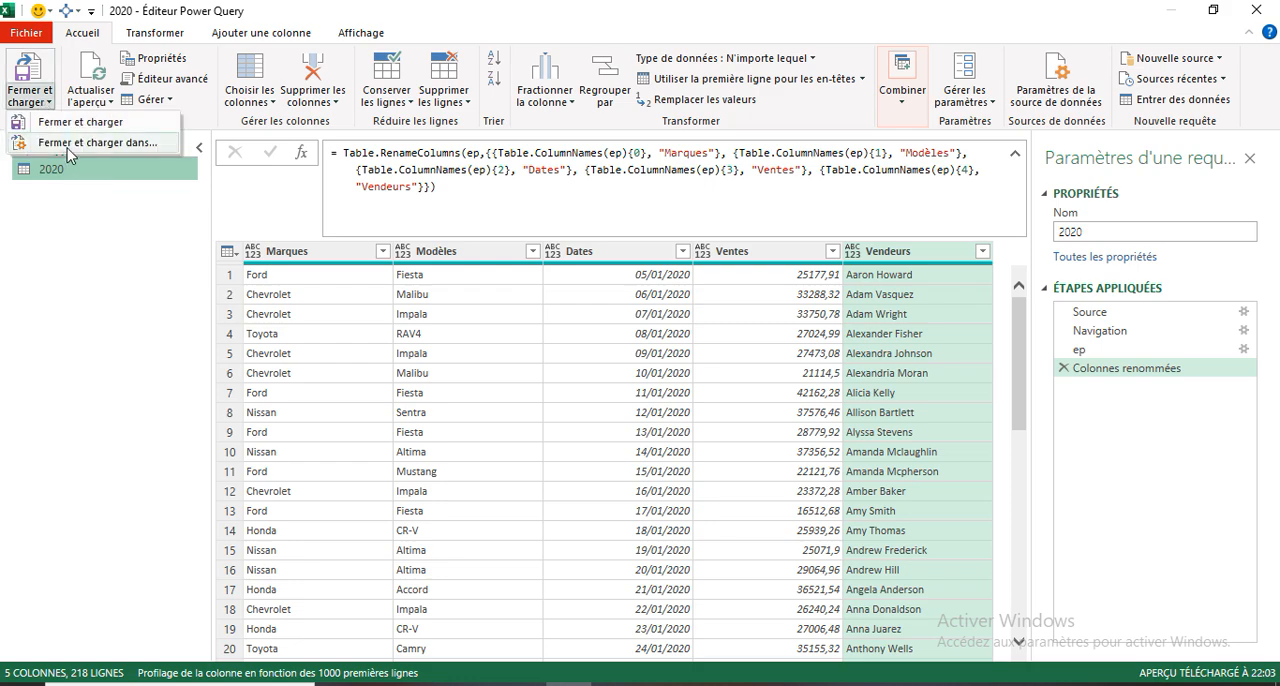
pyautogui.click(65, 143)
pyautogui.click(755, 487)
pyautogui.click(920, 609)
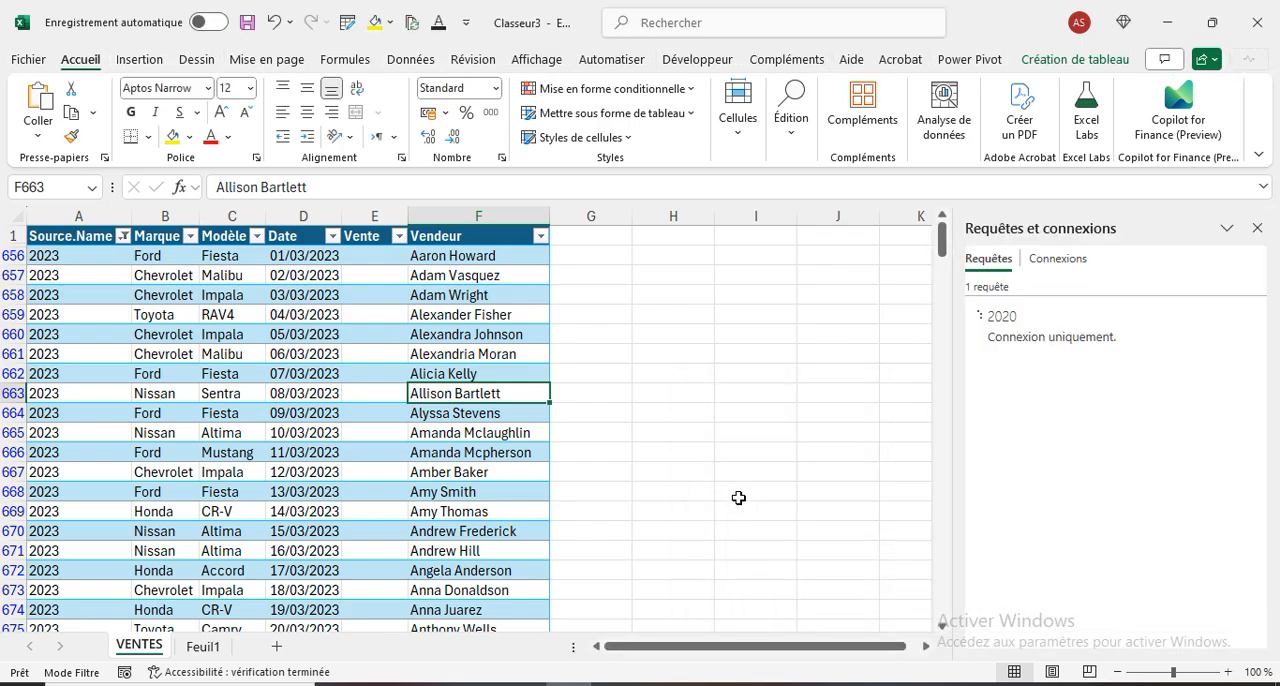
# - Switch to the 2021 workbook, replace the Marque header in A1 with "e" and clear the Modèle header in B1
pyautogui.hotkey('alt', 'Tab')
pyautogui.click(205, 138)
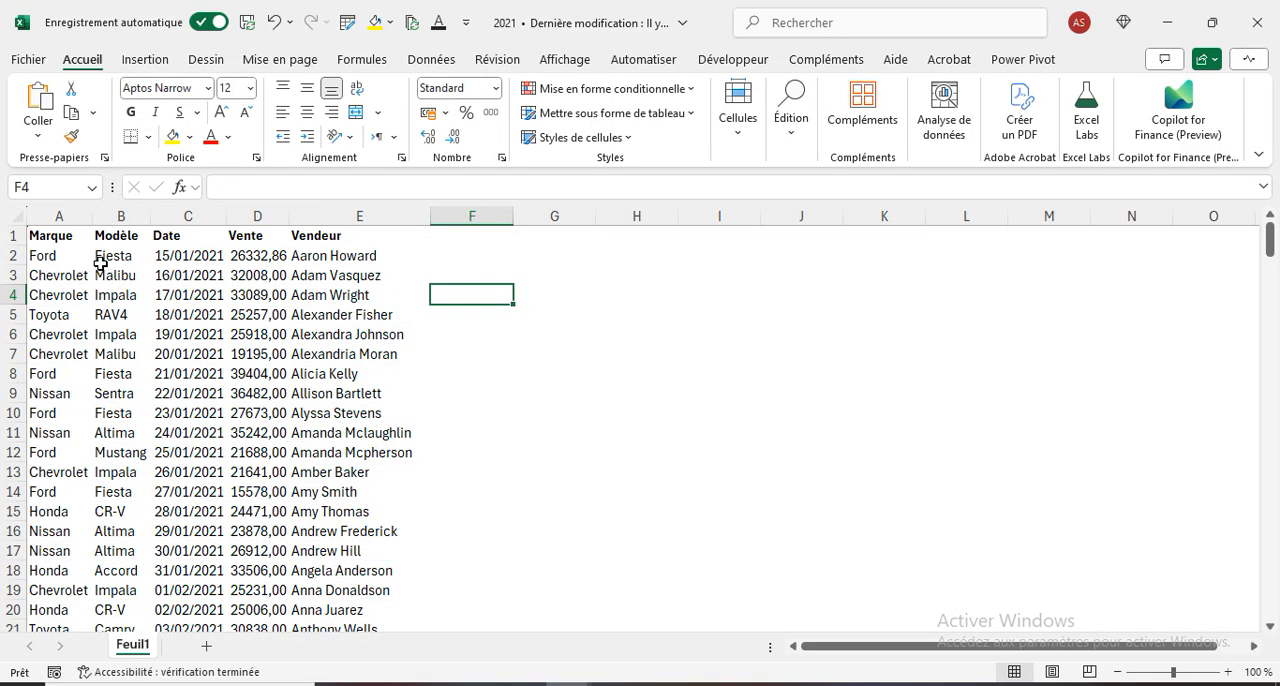
pyautogui.click(64, 236)
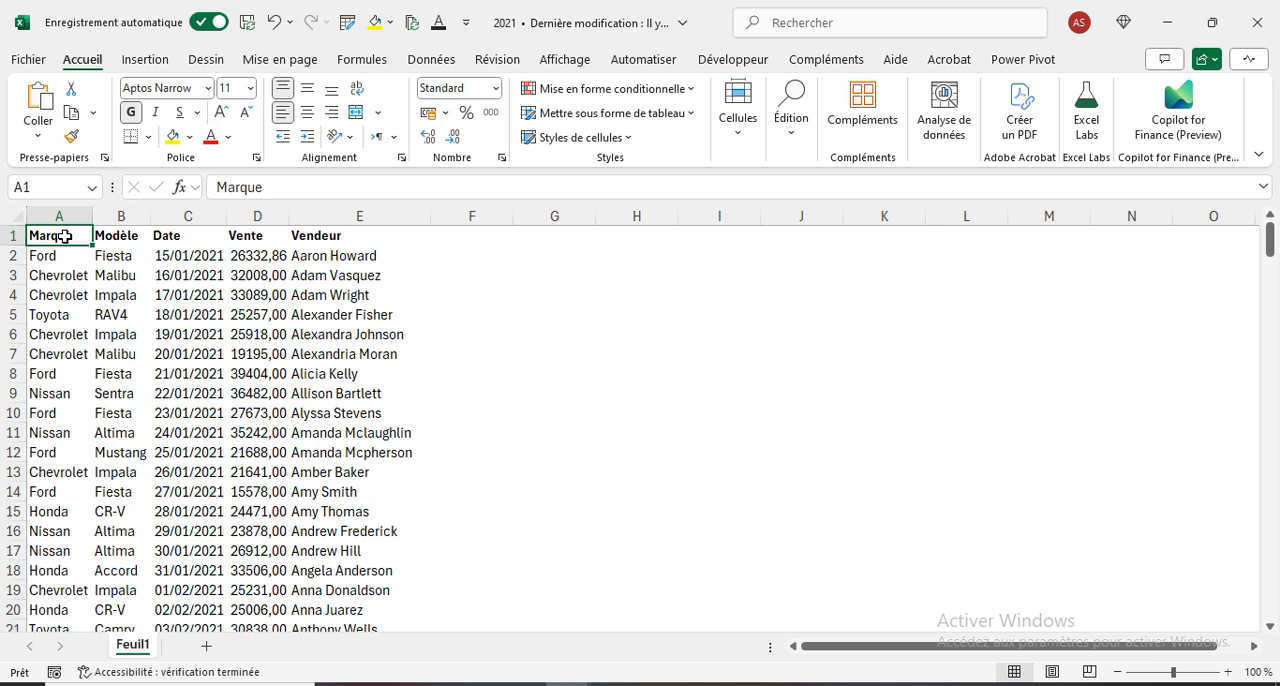
pyautogui.click(120, 236)
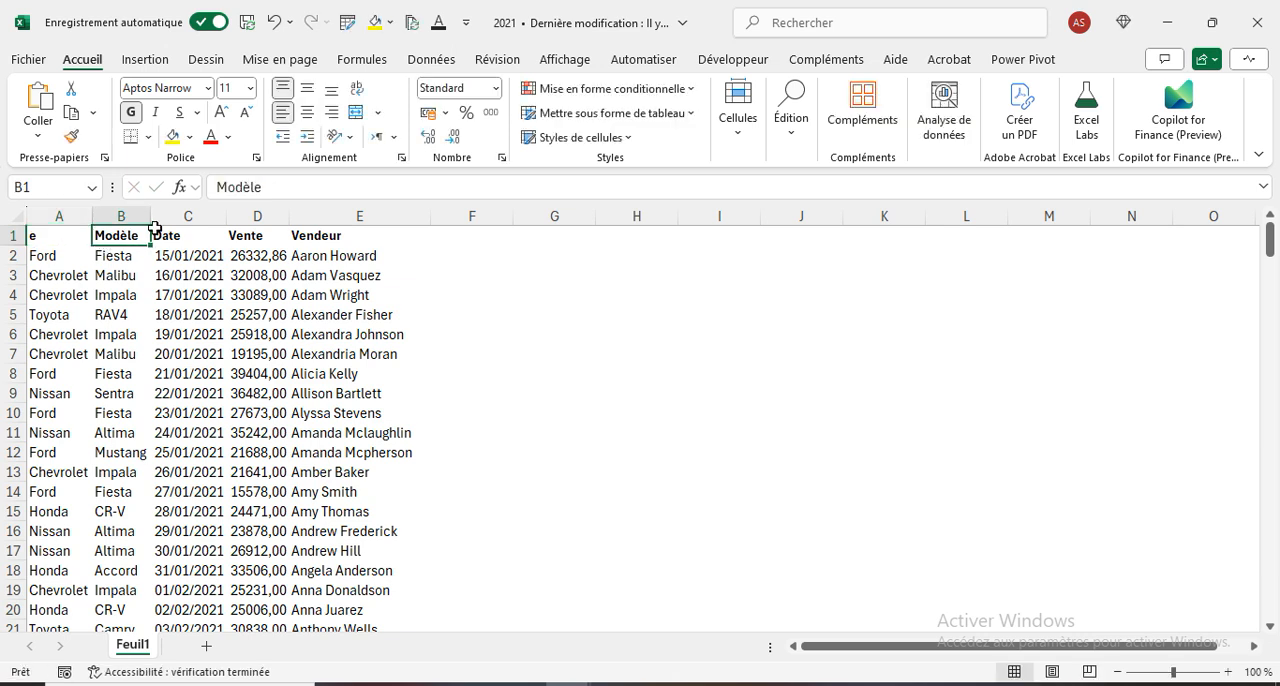
pyautogui.press('BackSpace')
# - Replace the Date header in C1 with "r" and the Vente header in D1 with "t"
pyautogui.click(187, 232)
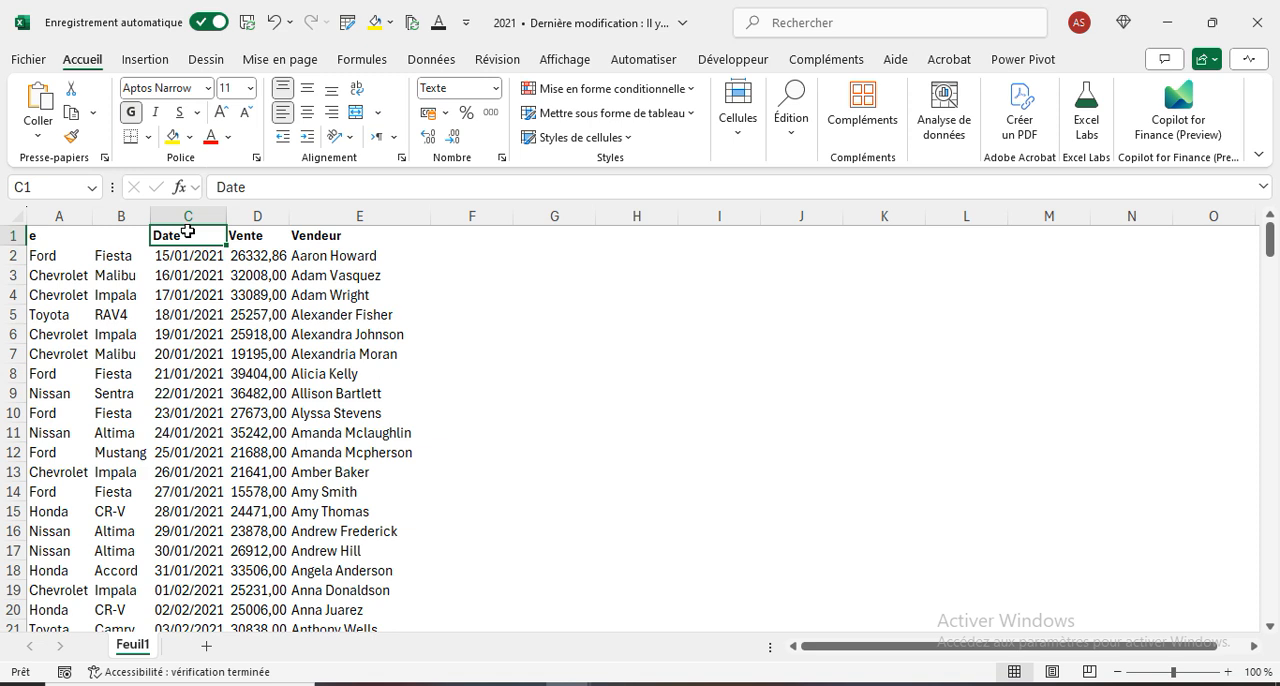
pyautogui.press('BackSpace')
pyautogui.write('r')
pyautogui.click(264, 238)
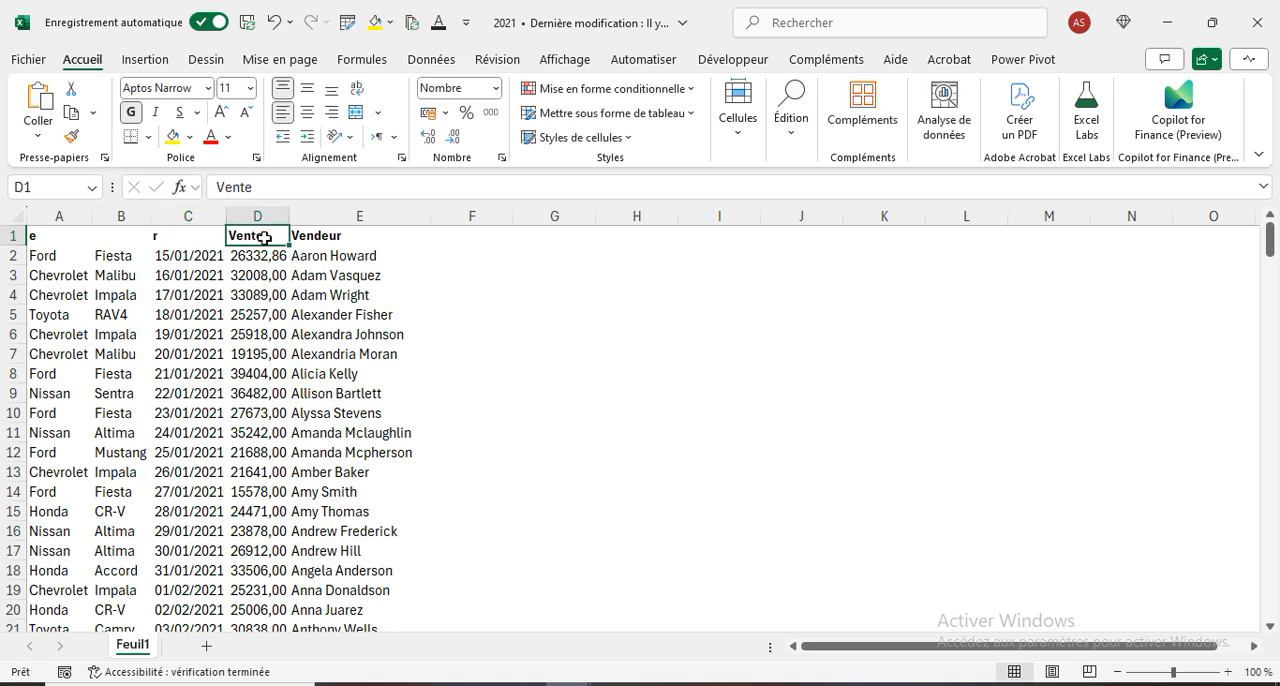
pyautogui.press('BackSpace')
pyautogui.write('t')
# - Replace the Vendeur header in E1 with "nn" and close the 2021 workbook
pyautogui.click(334, 238)
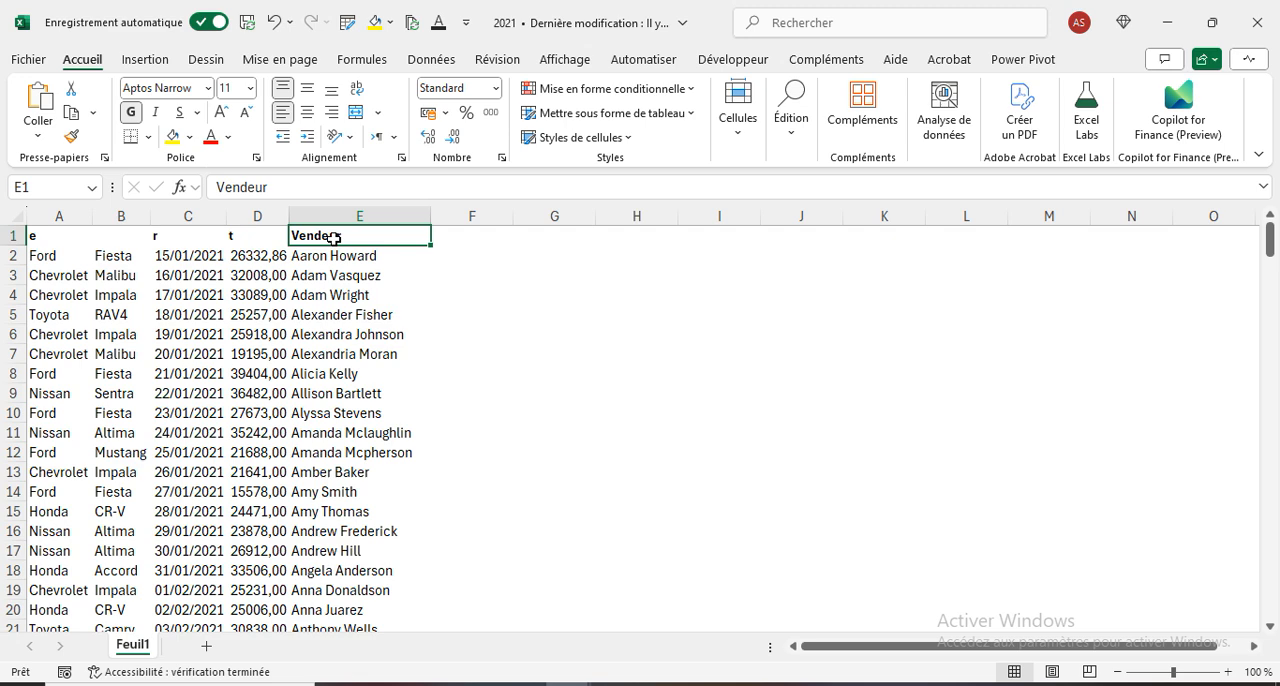
pyautogui.write('nn')
pyautogui.click(580, 366)
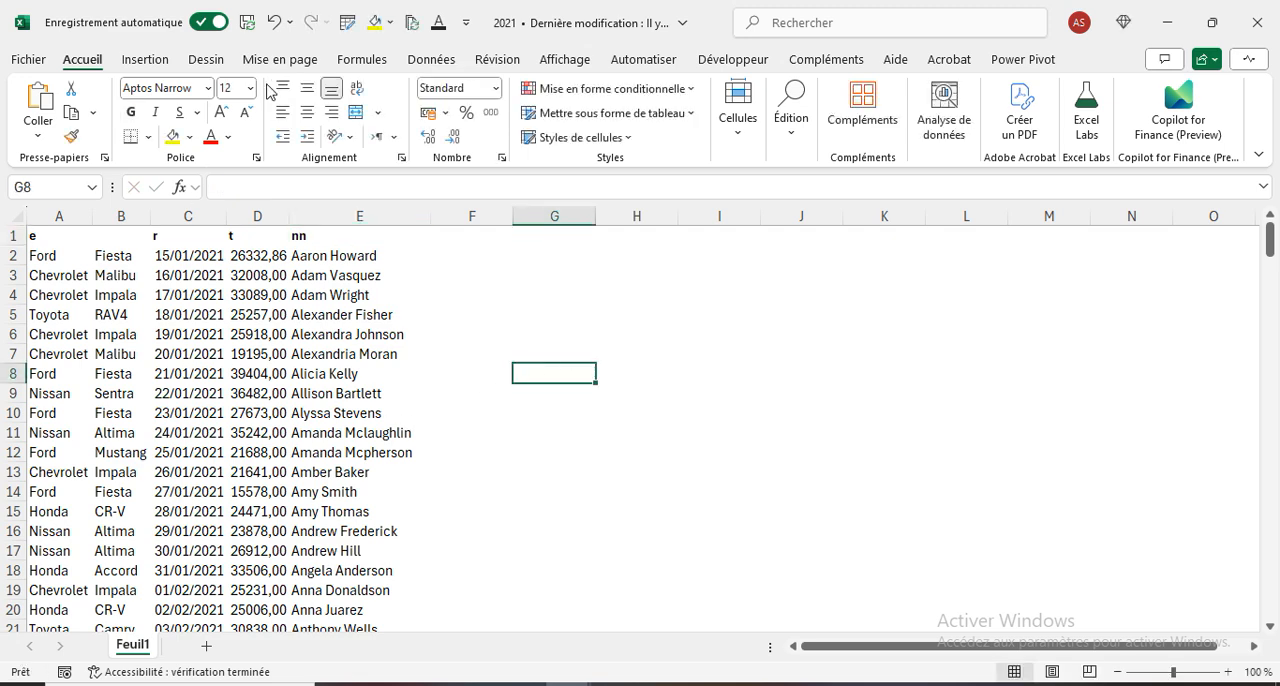
pyautogui.click(1257, 22)
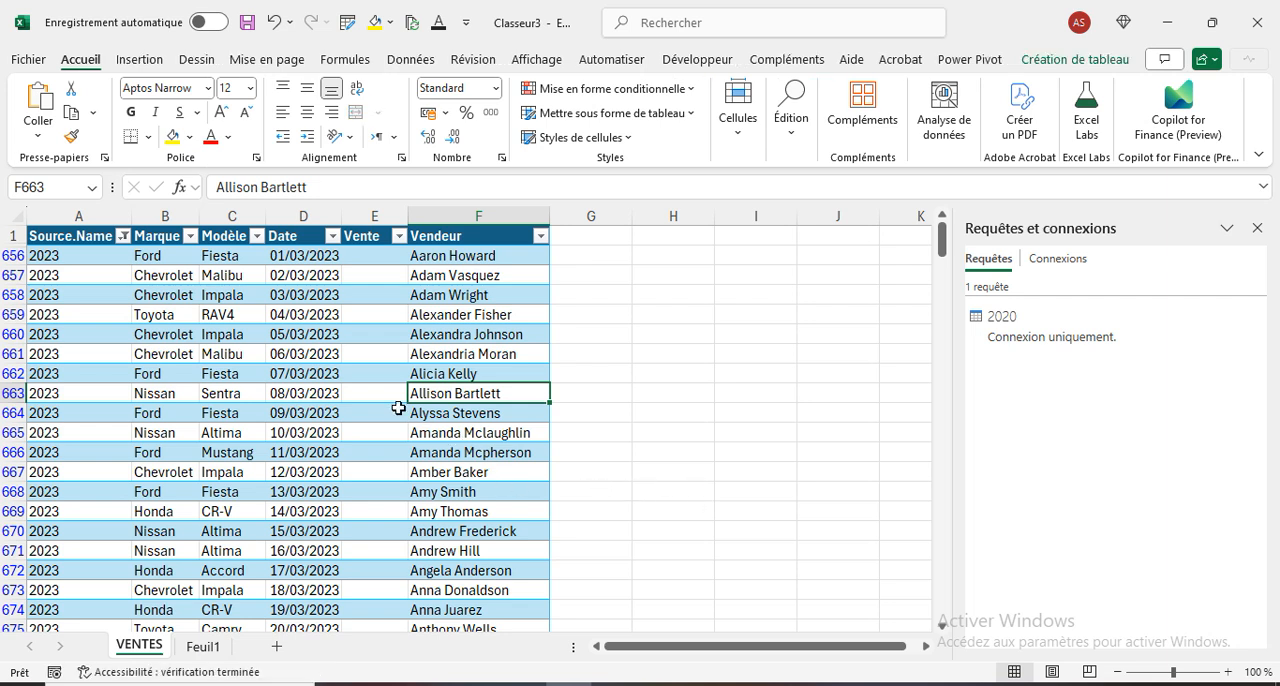
# - Reopen the Power Query editor, duplicate the 2020 query and rename the copy as 2021
pyautogui.click(366, 377)
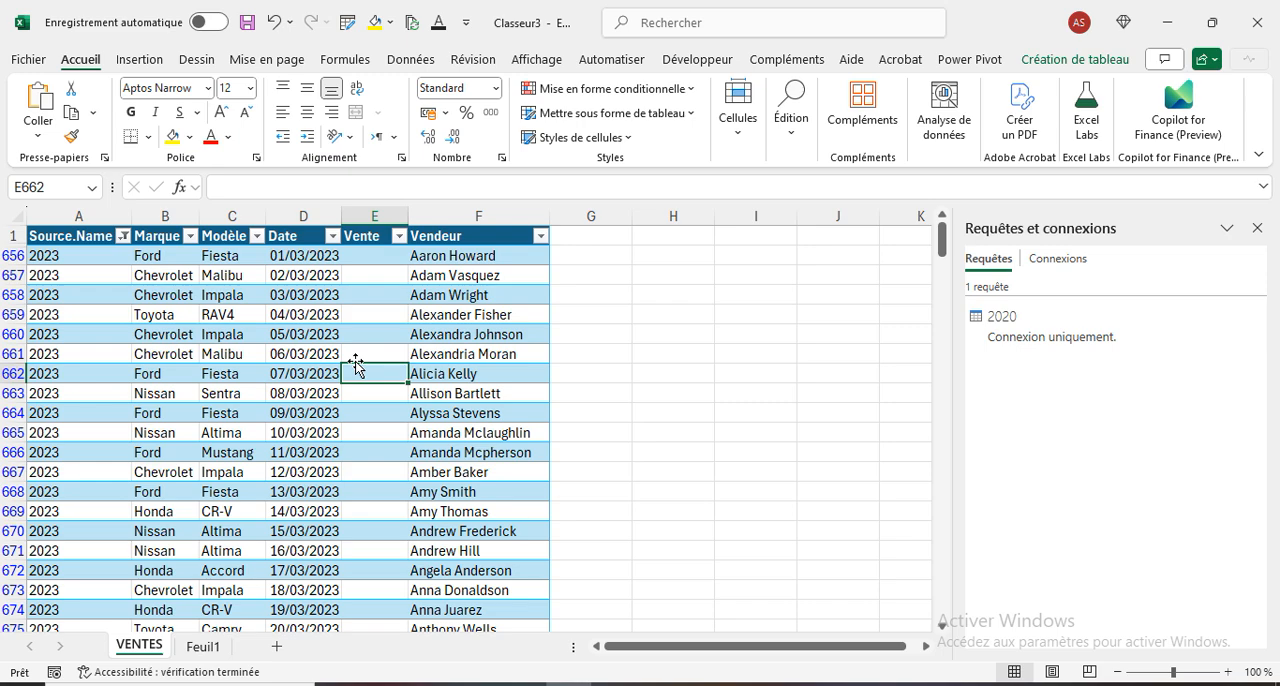
pyautogui.hotkey('alt', 'F12')
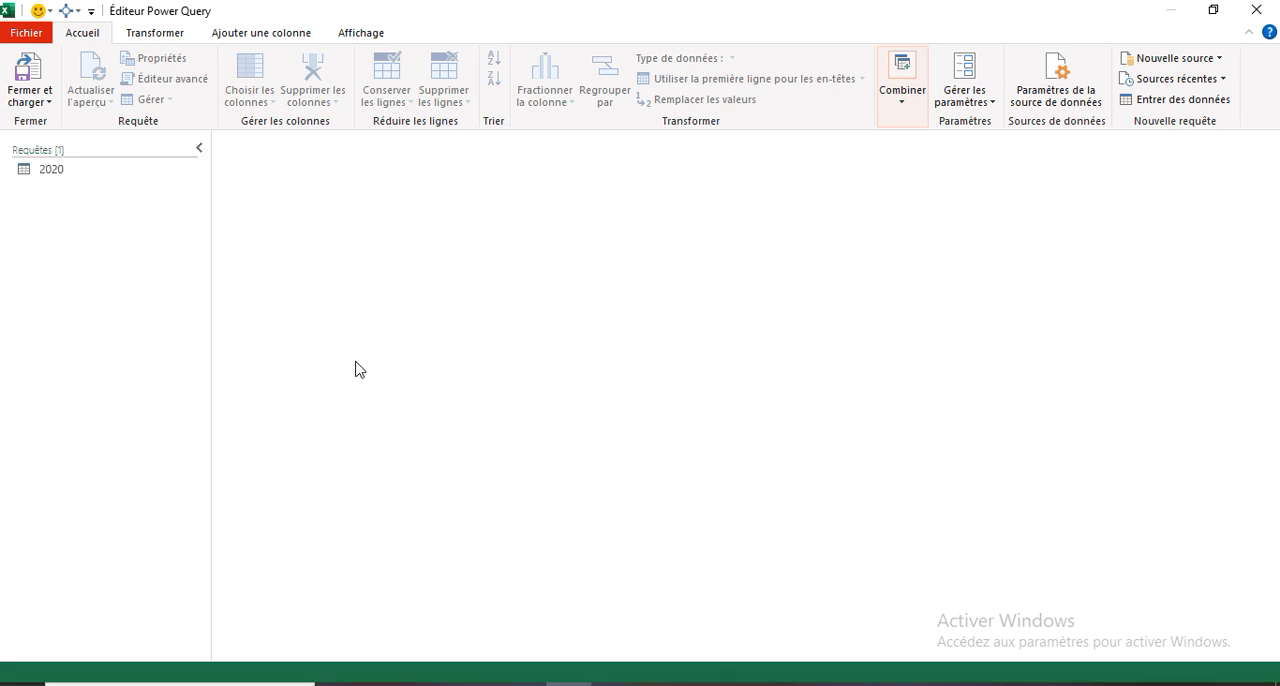
pyautogui.rightClick(58, 175)
pyautogui.click(122, 282)
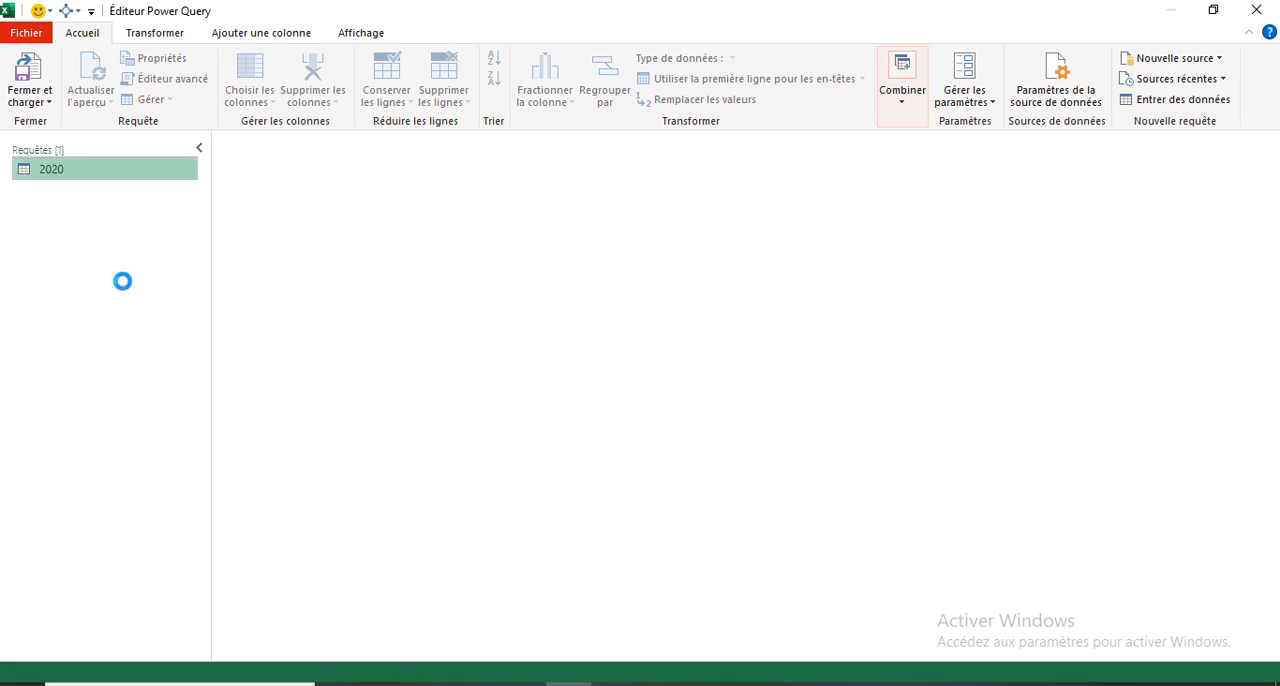
pyautogui.rightClick(86, 192)
pyautogui.click(147, 273)
pyautogui.write('2')
pyautogui.press('Return')
# - Edit the M code of the 2021 query so its Source path points to VENTES\2021.xlsx
pyautogui.rightClick(69, 195)
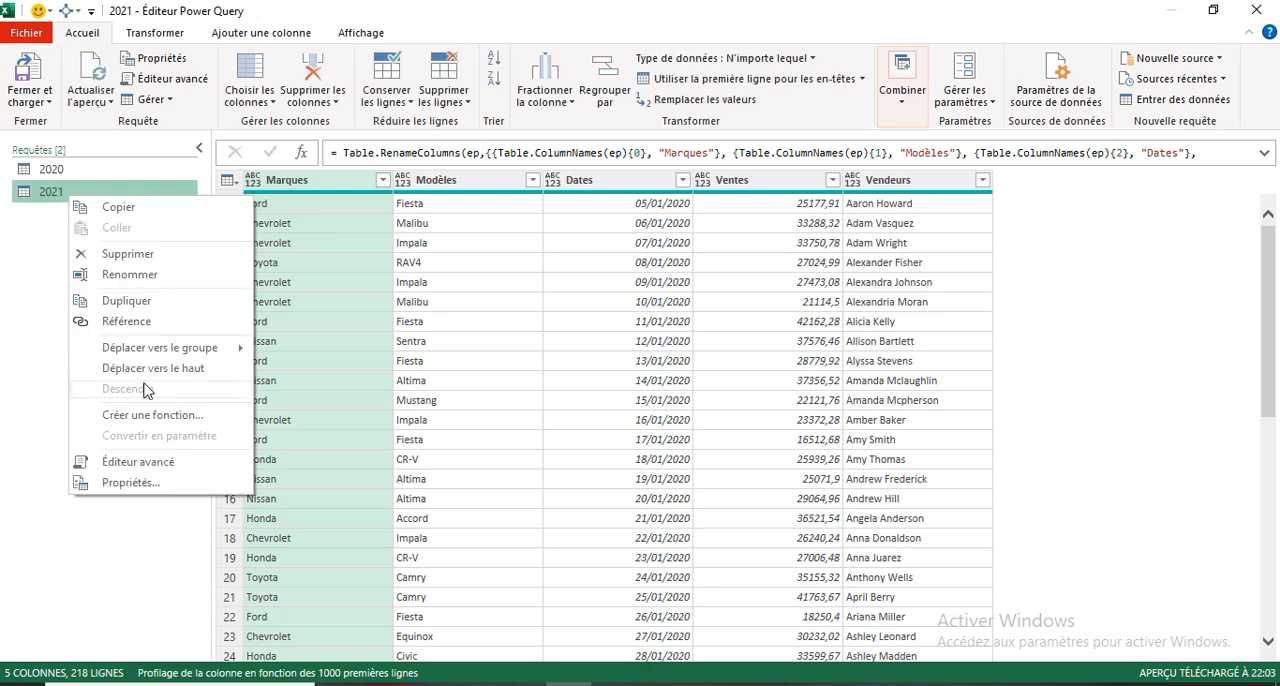
pyautogui.click(152, 466)
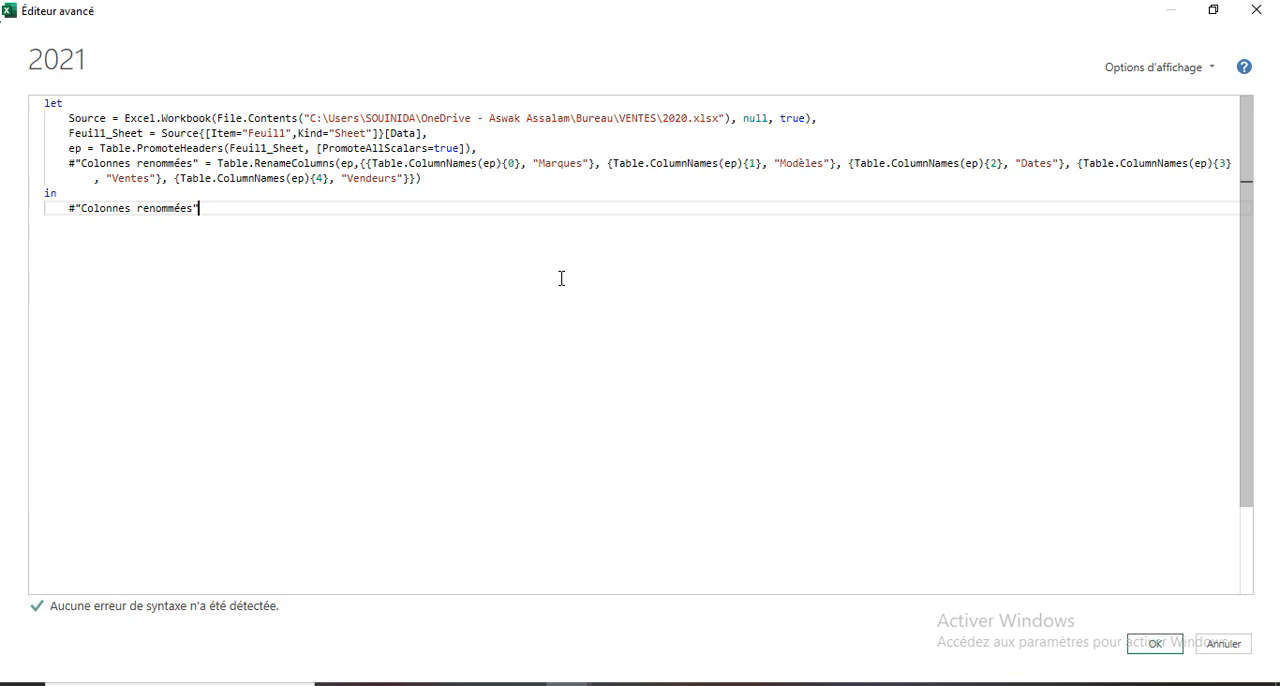
pyautogui.keyDown('ctrl'); pyautogui.scroll(5, 561, 278); pyautogui.keyUp('ctrl')
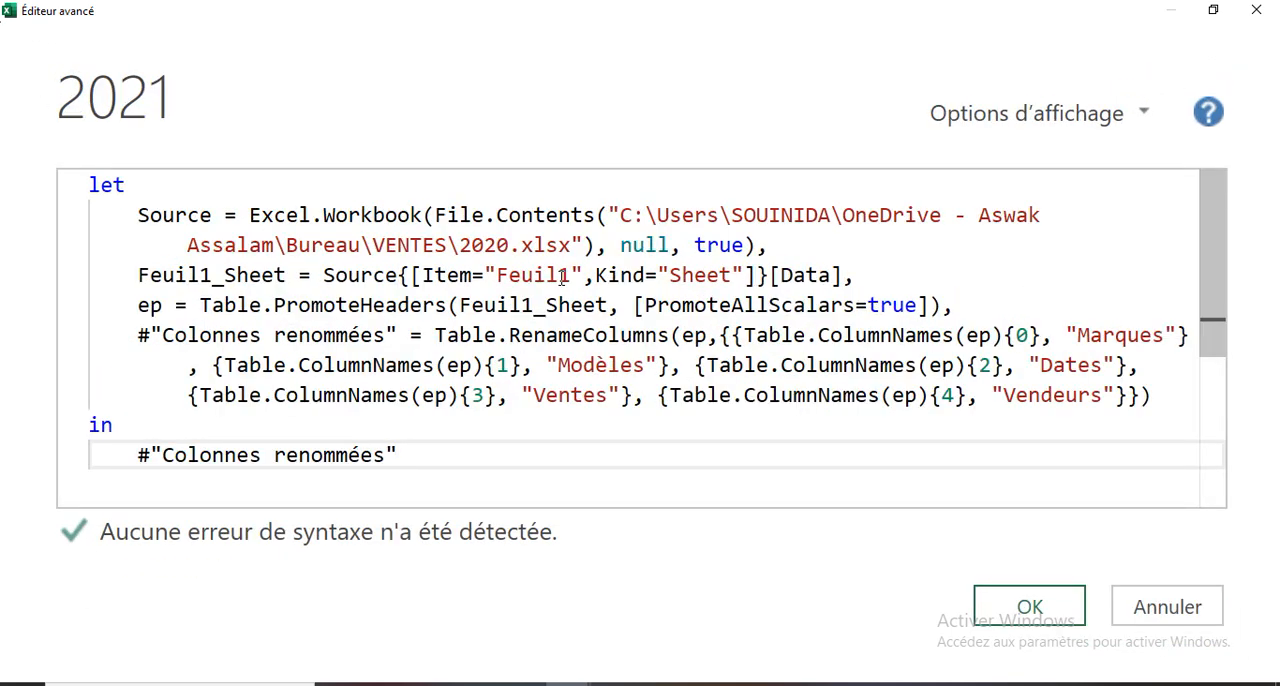
pyautogui.click(508, 245)
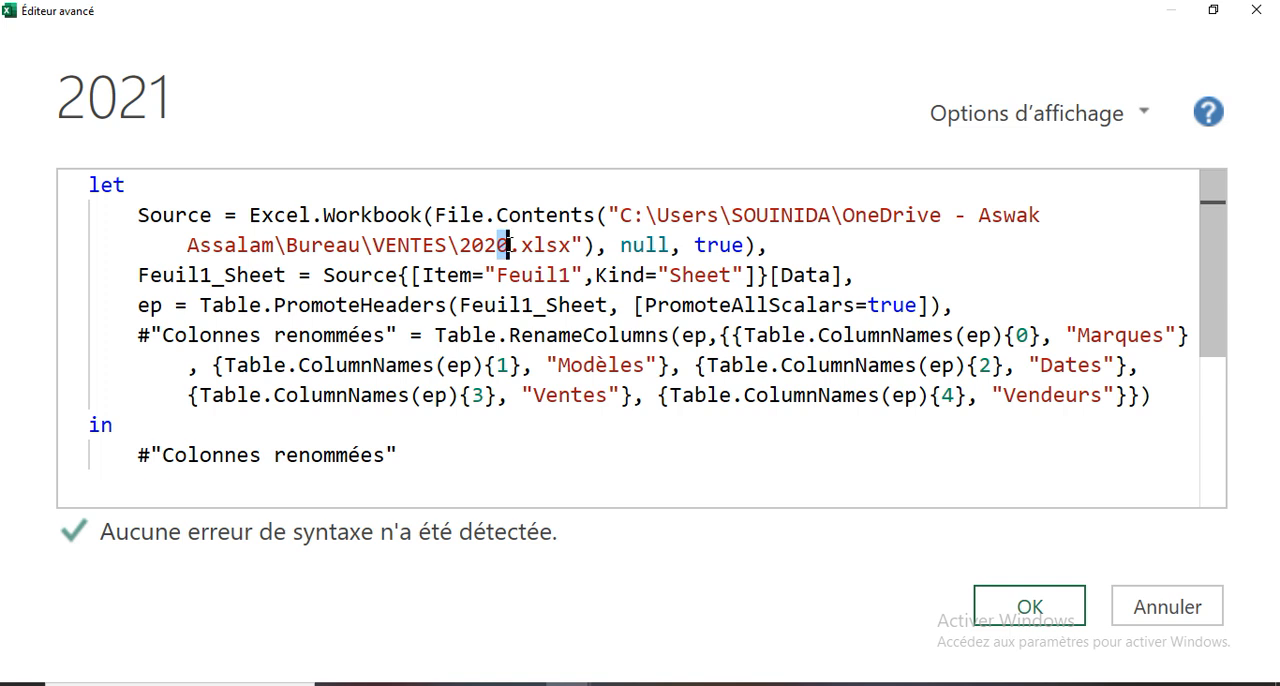
pyautogui.write('1')
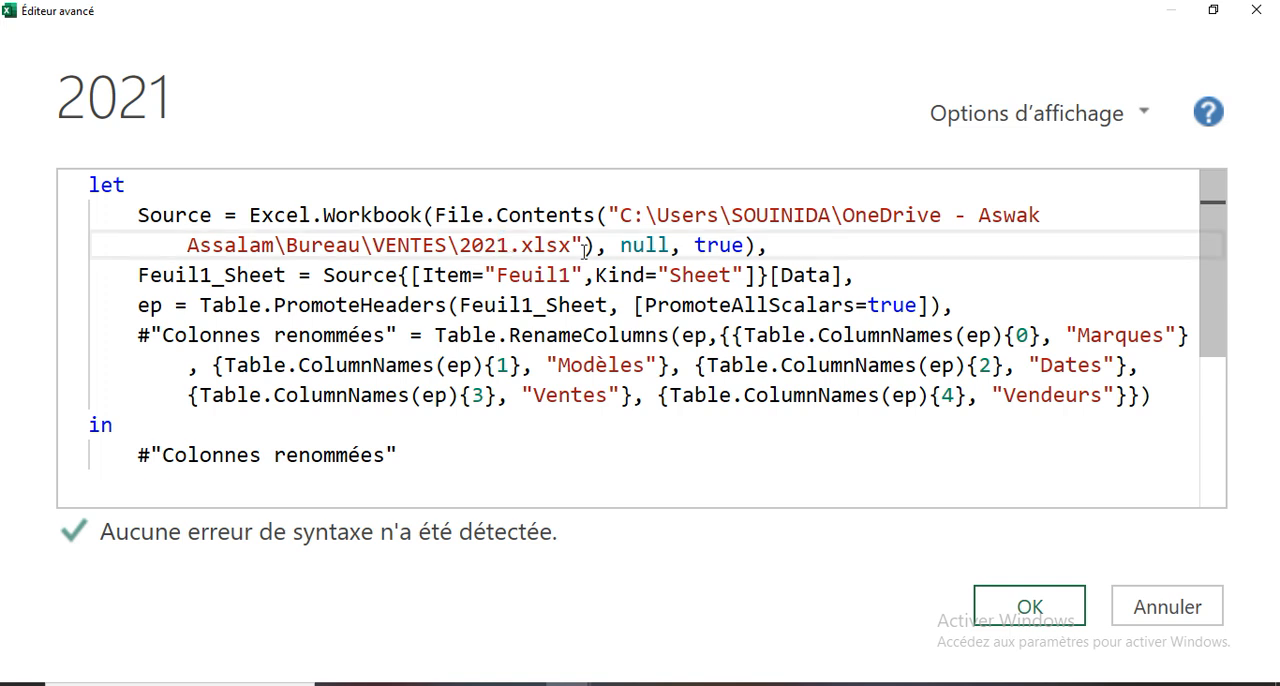
pyautogui.click(1032, 612)
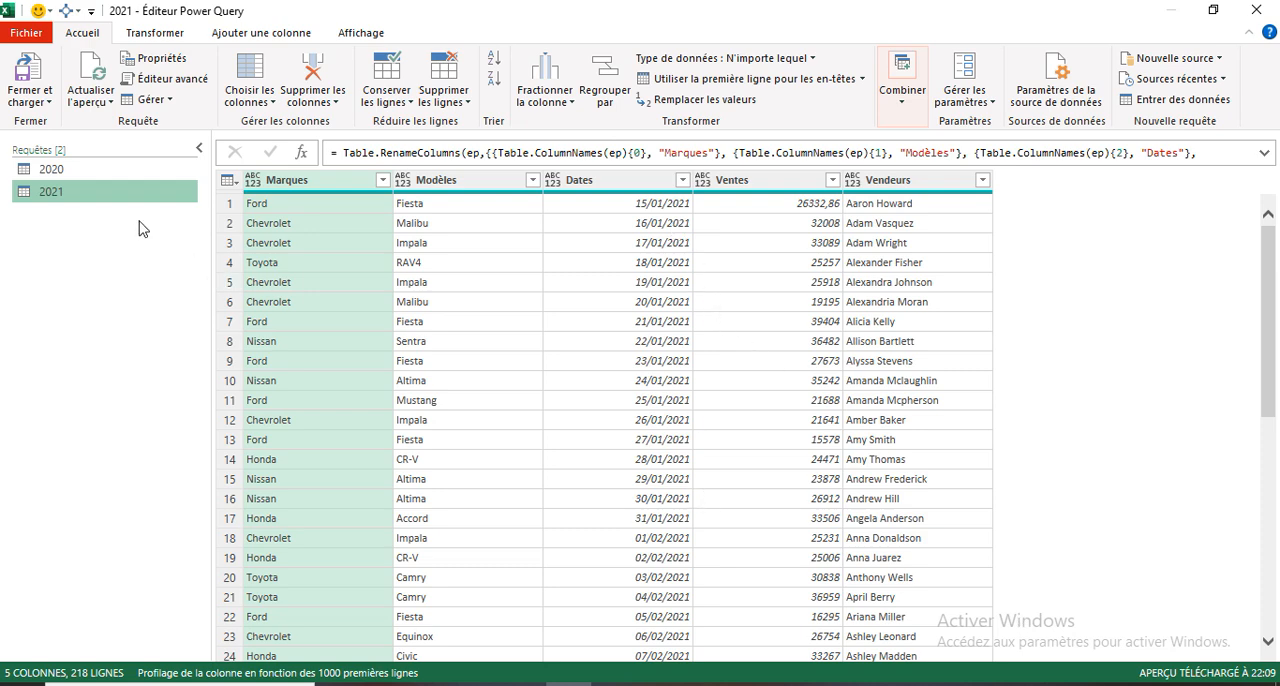
# - Duplicate the 2021 query and rename the copy as 2022
pyautogui.rightClick(57, 201)
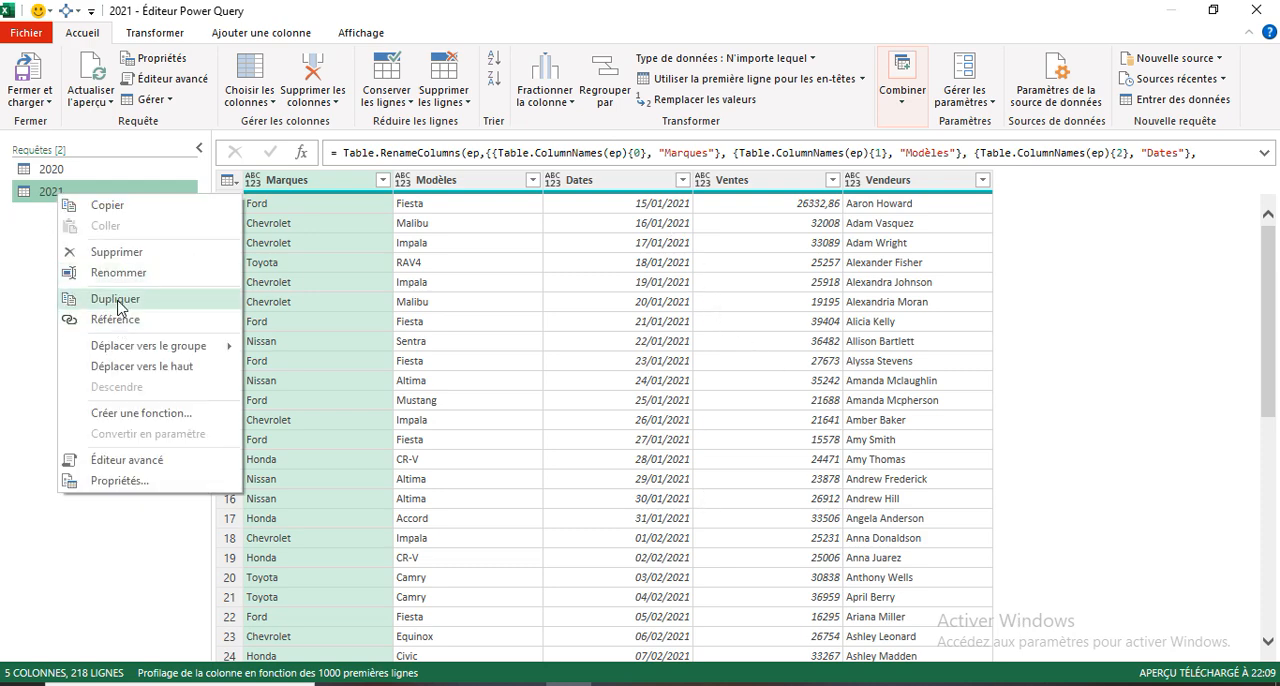
pyautogui.click(118, 307)
pyautogui.rightClick(84, 217)
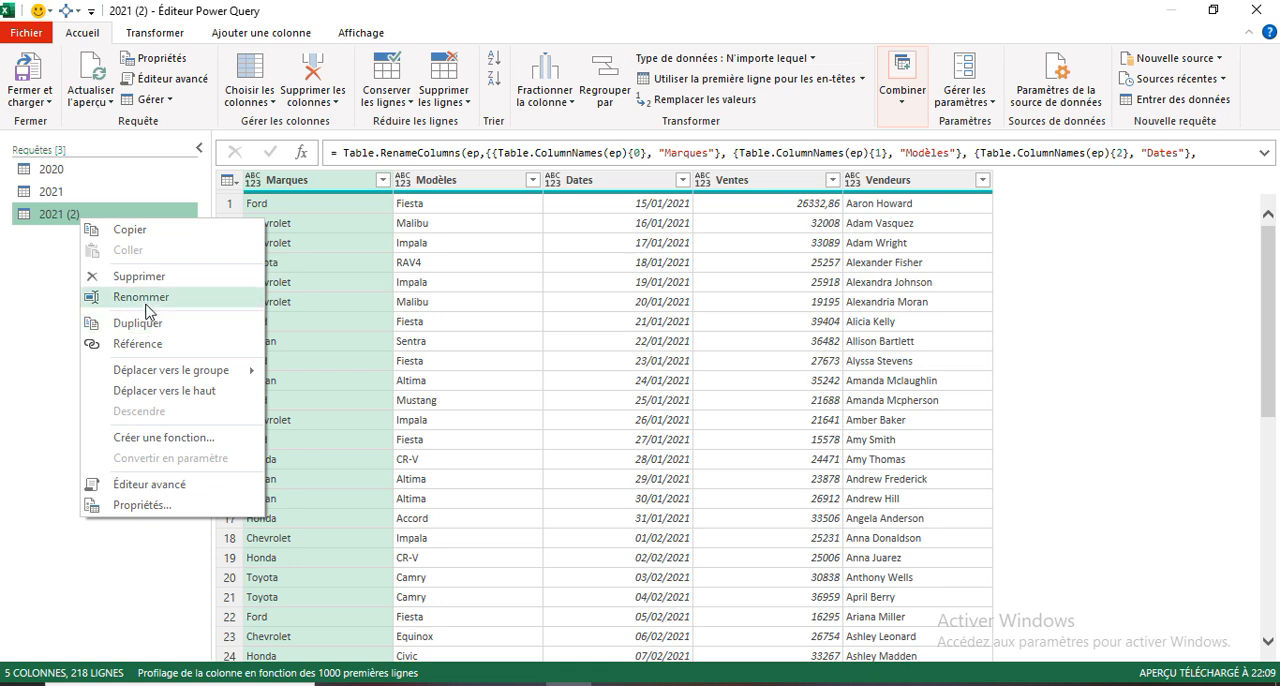
pyautogui.click(145, 302)
pyautogui.write('20')
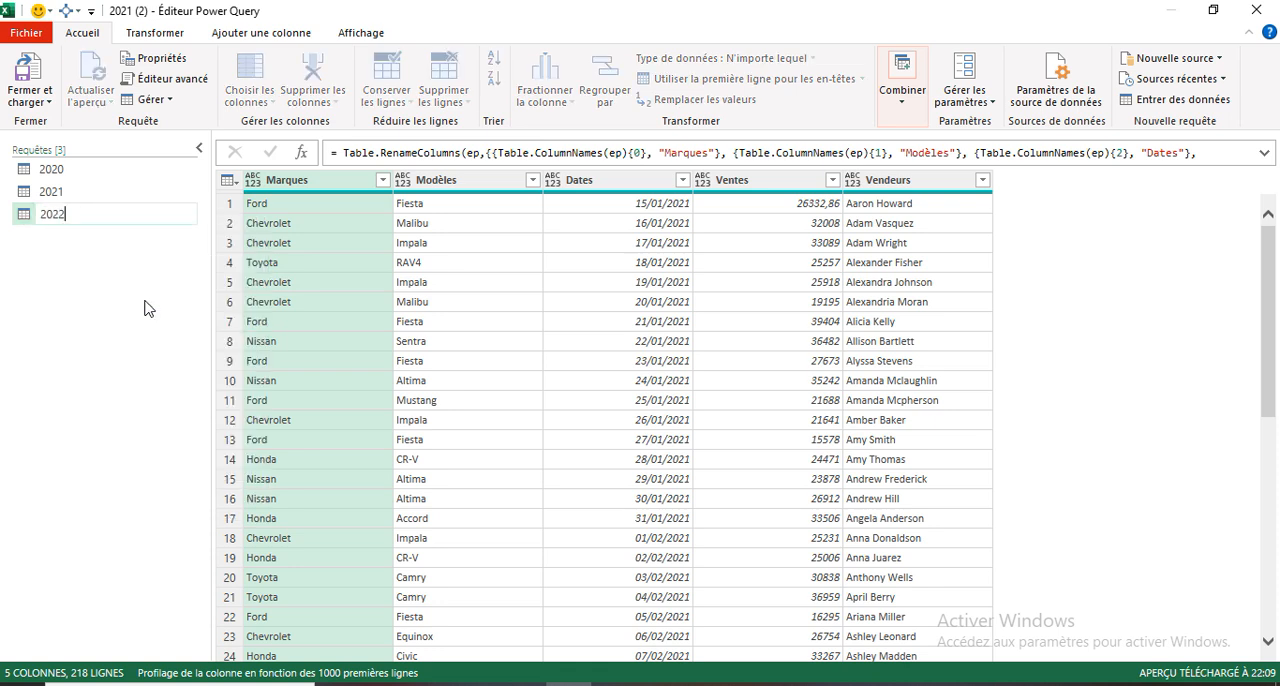
pyautogui.press('Return')
# - Edit the M code of the 2022 query so its Source path points to VENTES\2022.xlsx
pyautogui.rightClick(62, 214)
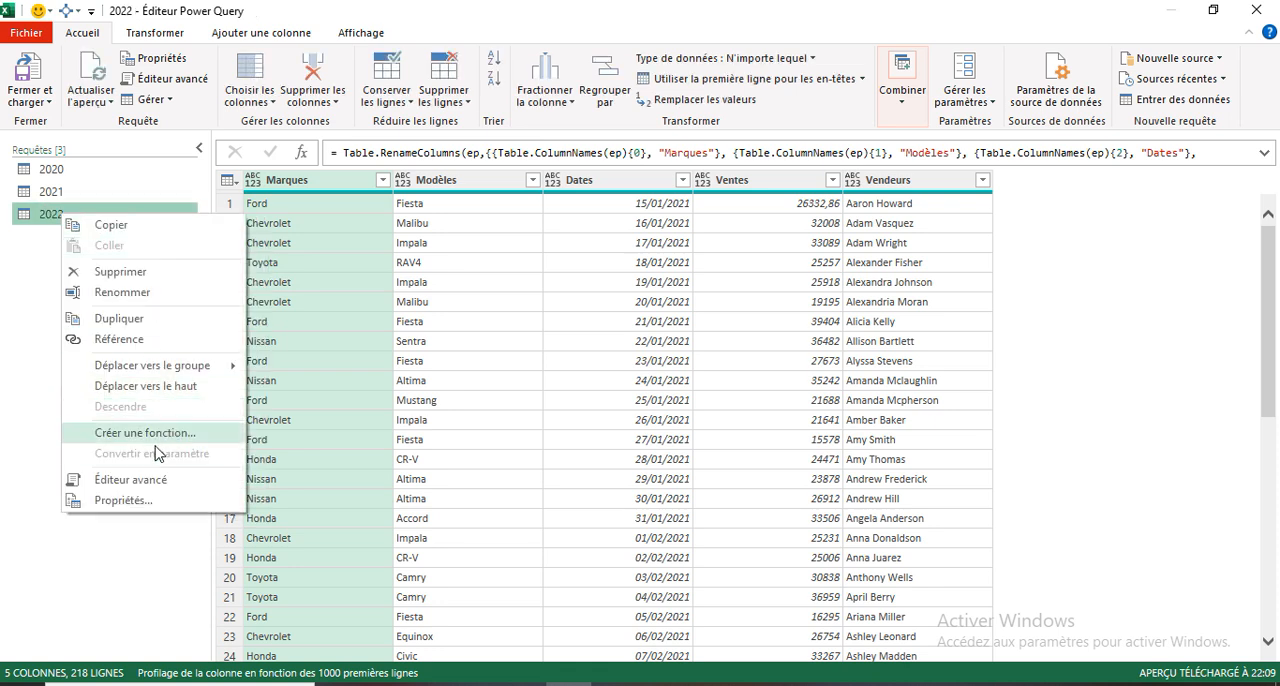
pyautogui.click(128, 481)
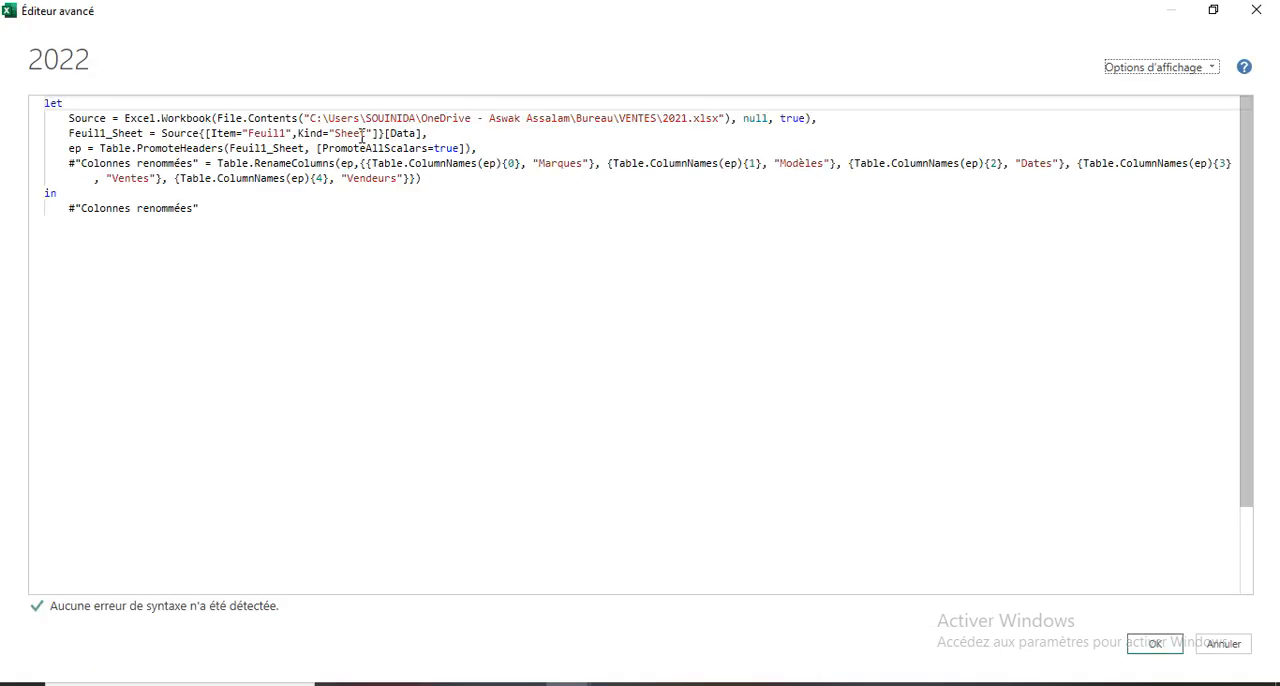
pyautogui.moveTo(683, 120); pyautogui.dragTo(689, 120)
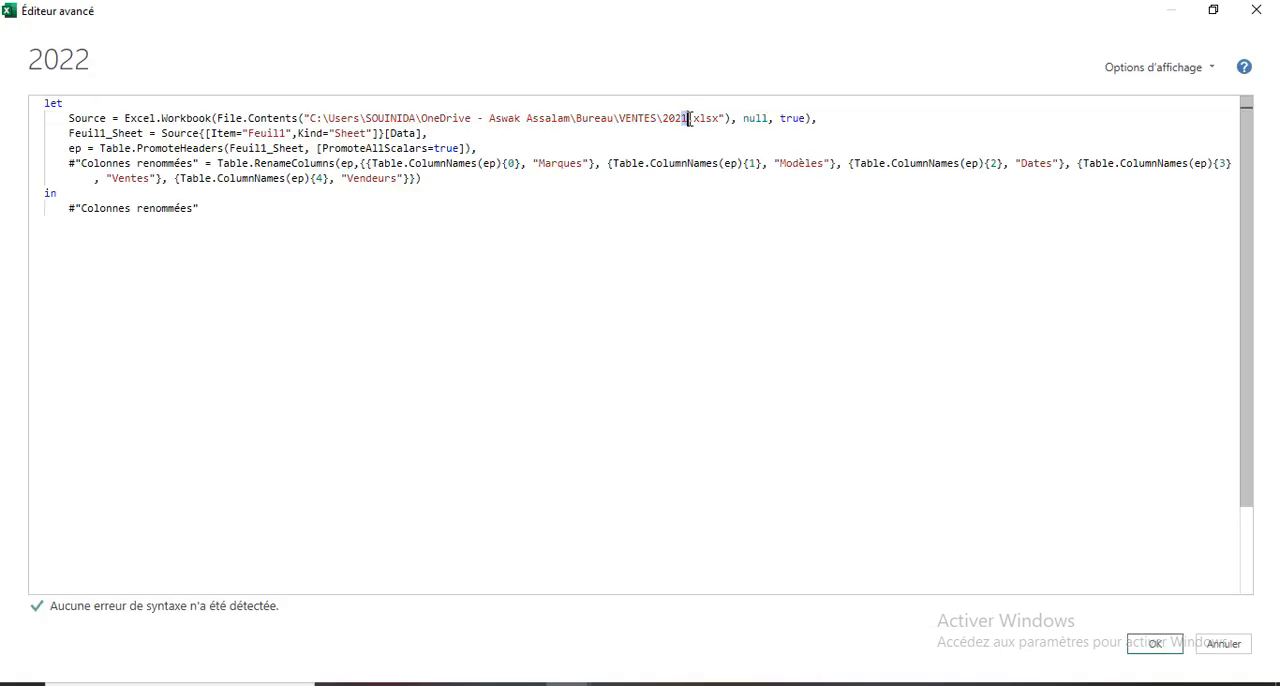
pyautogui.write('2')
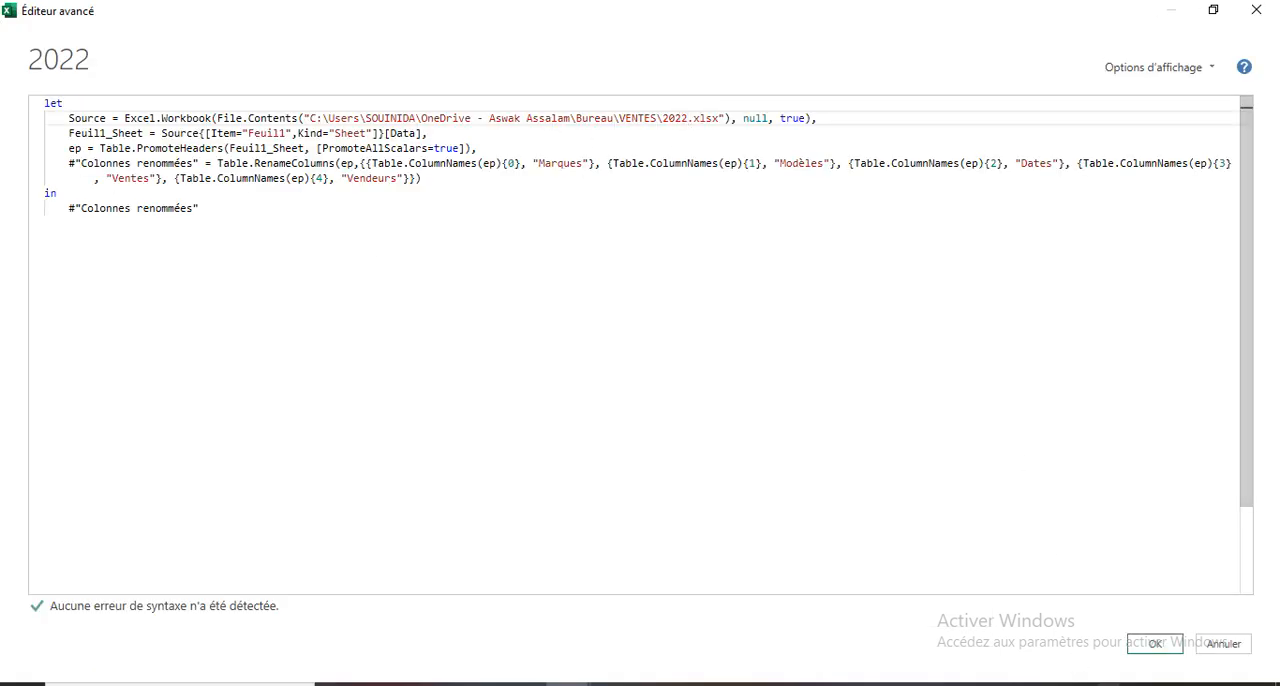
pyautogui.click(1153, 645)
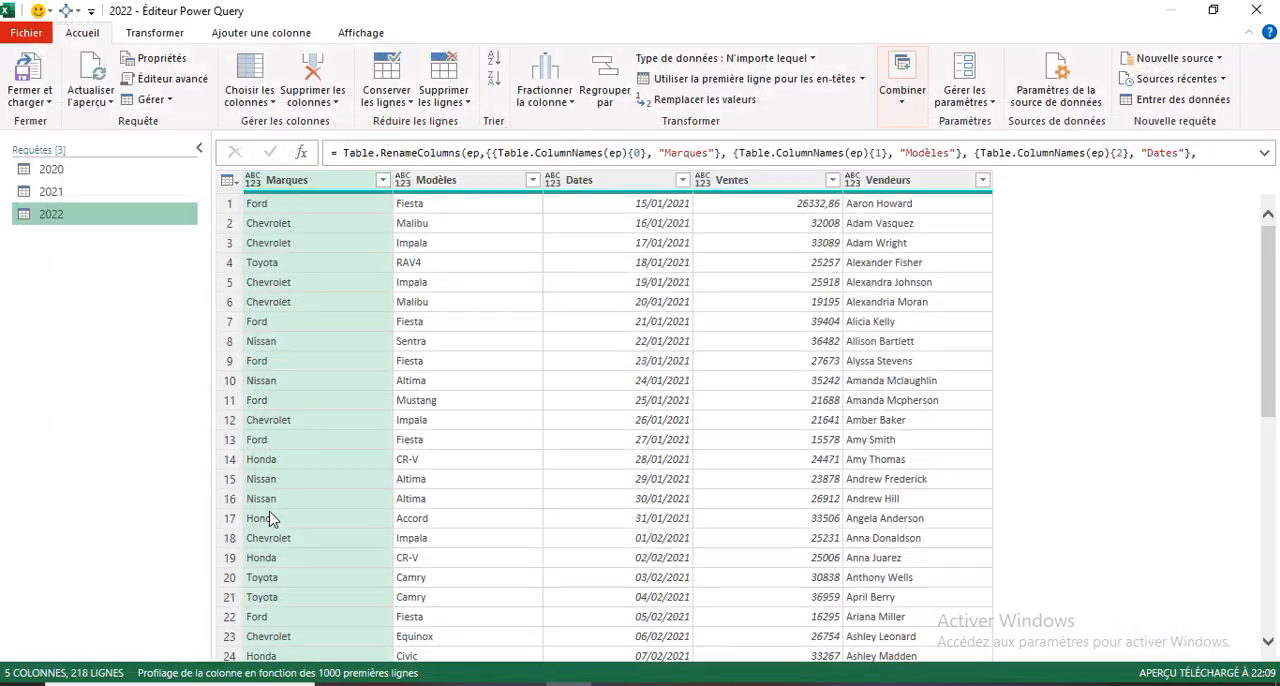
# - Duplicate the 2022 query and rename the copy as 2023
pyautogui.rightClick(72, 230)
pyautogui.click(118, 328)
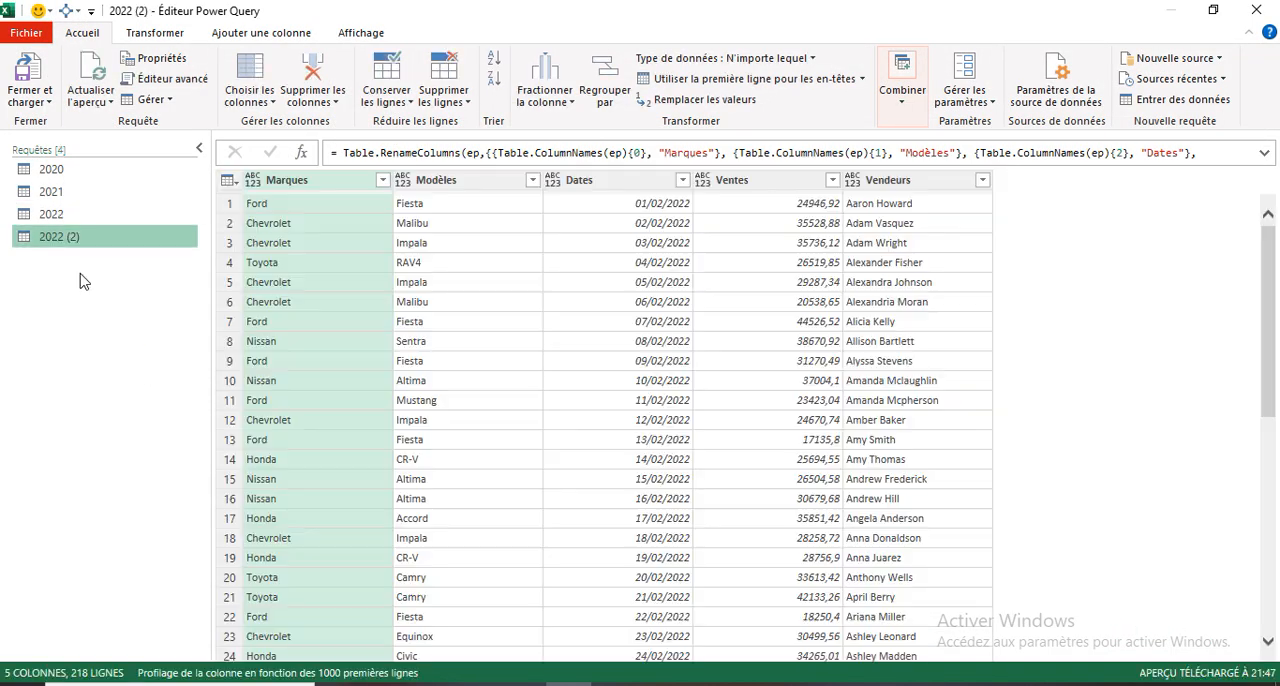
pyautogui.rightClick(78, 243)
pyautogui.click(137, 335)
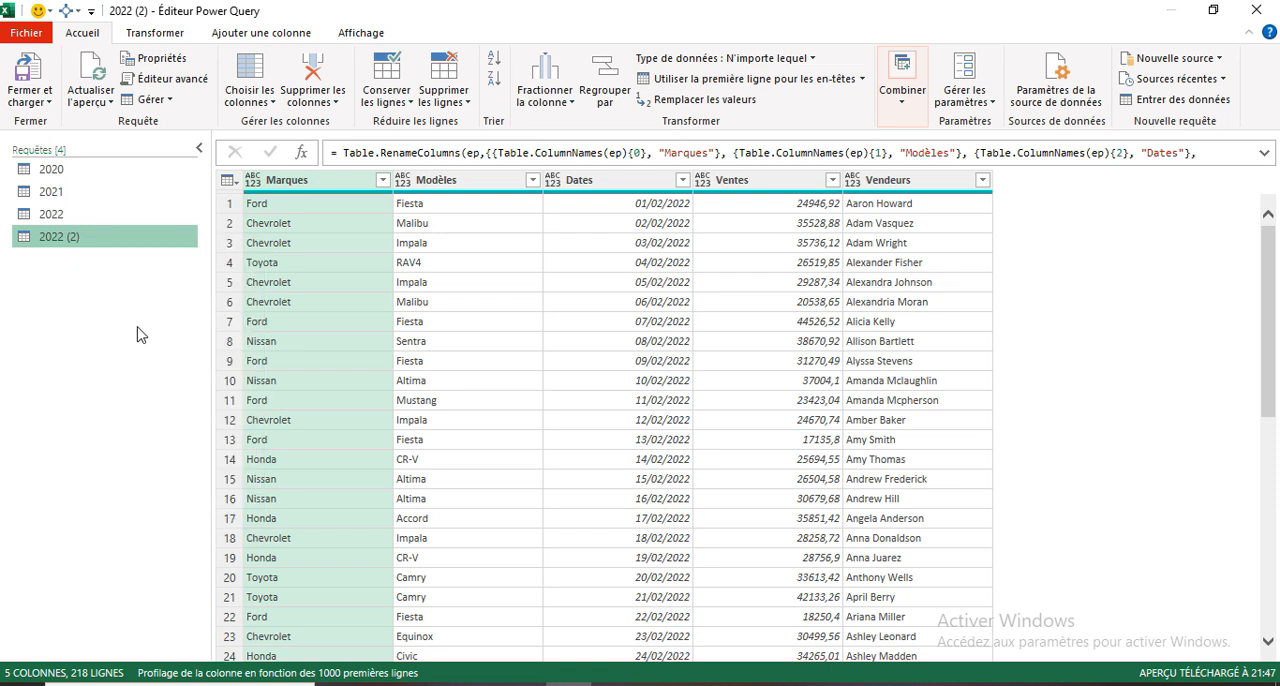
pyautogui.write('202')
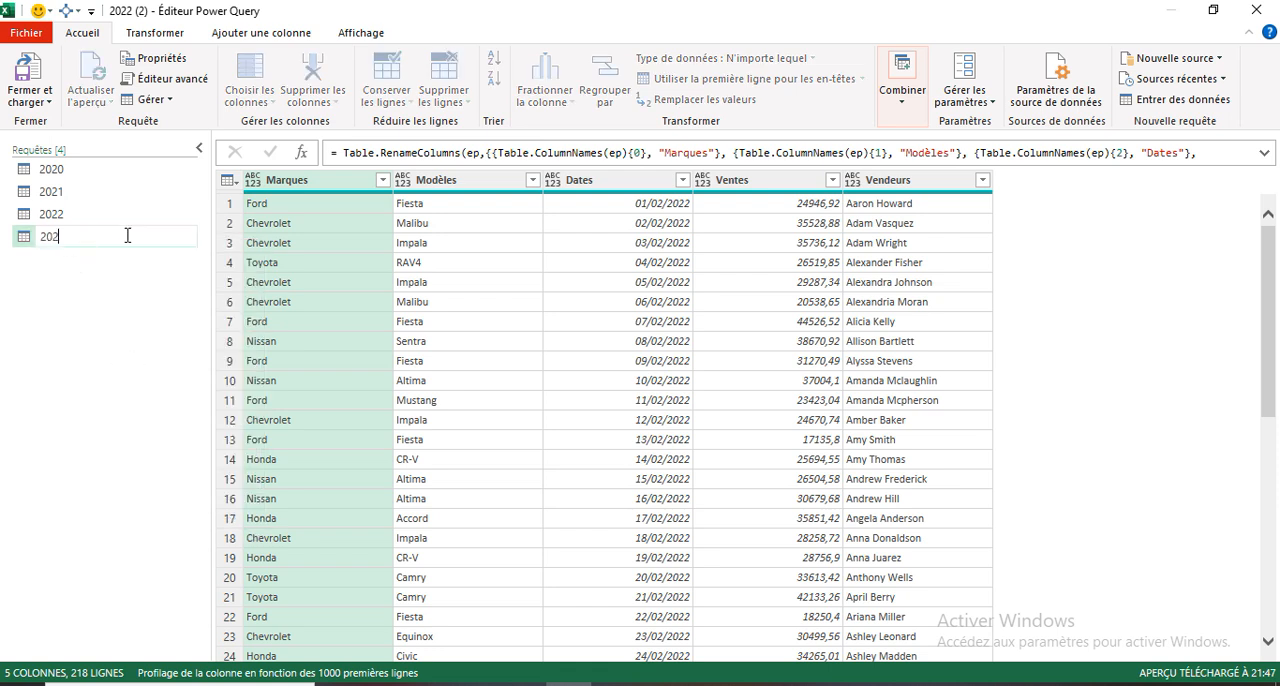
pyautogui.write('3')
pyautogui.press('Return')
# - Edit the M code of the 2023 query so its Source path points to VENTES\2023.xlsx
pyautogui.rightClick(72, 238)
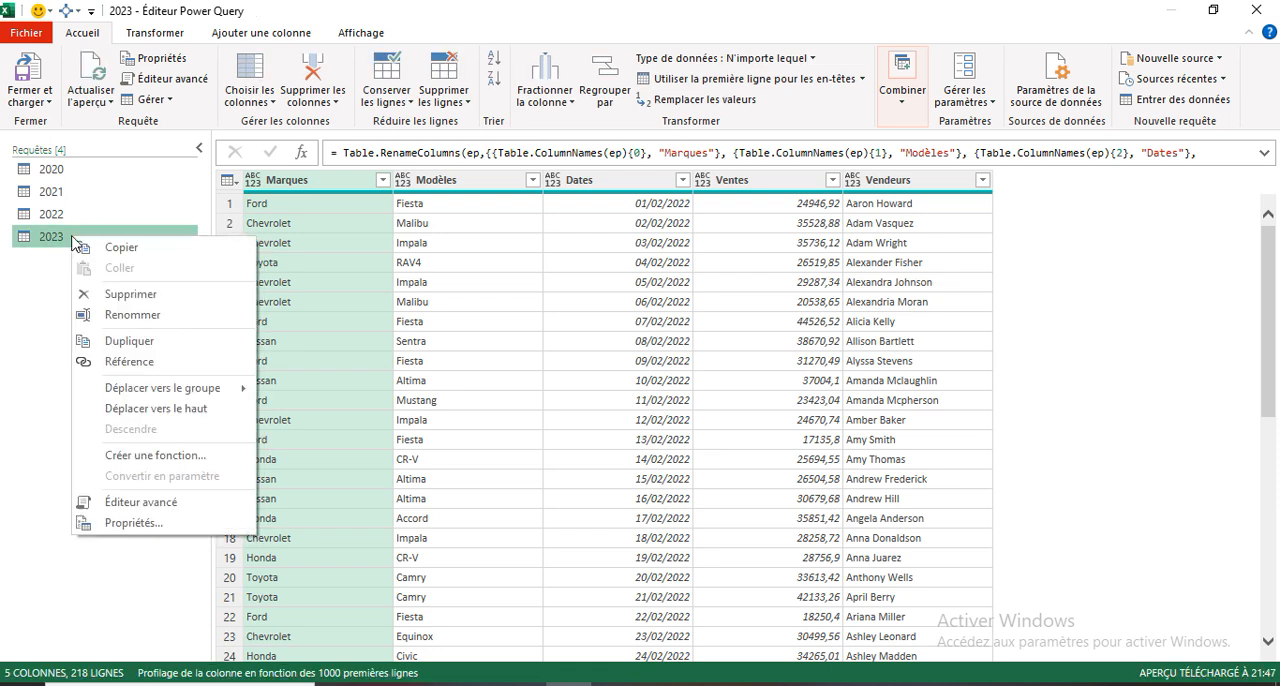
pyautogui.click(176, 498)
pyautogui.click(414, 190)
pyautogui.scroll(5, 420, 188)
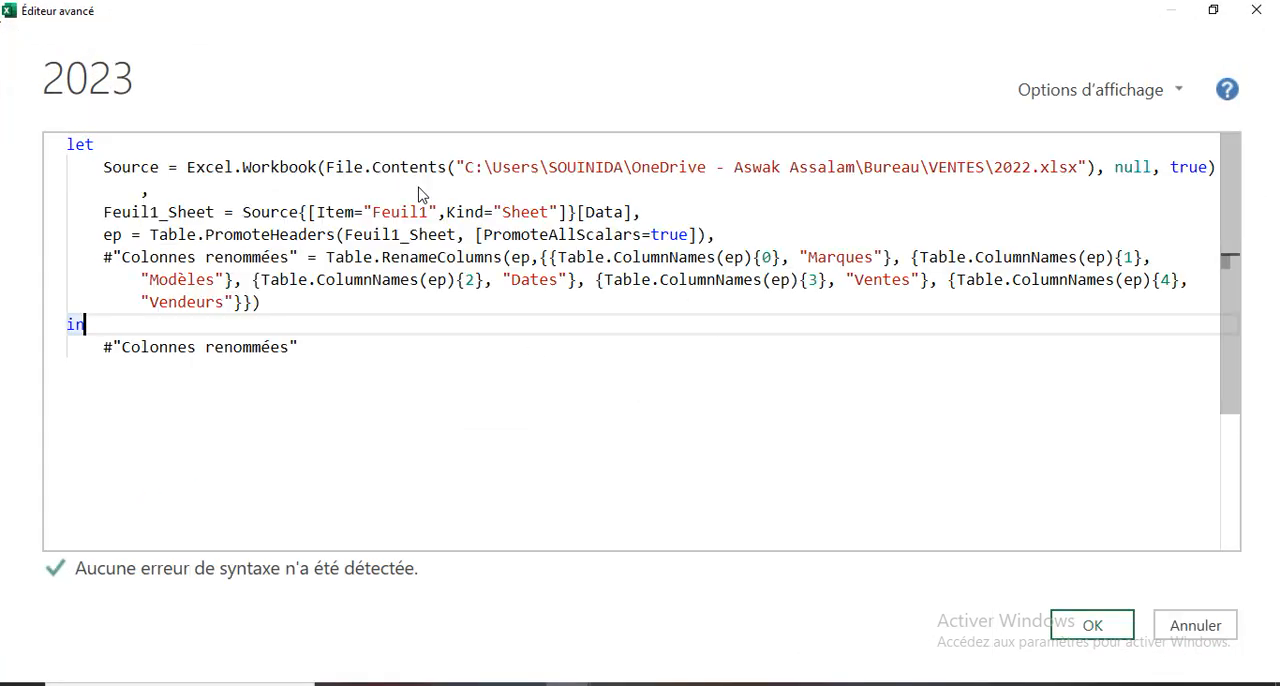
pyautogui.click(1032, 167)
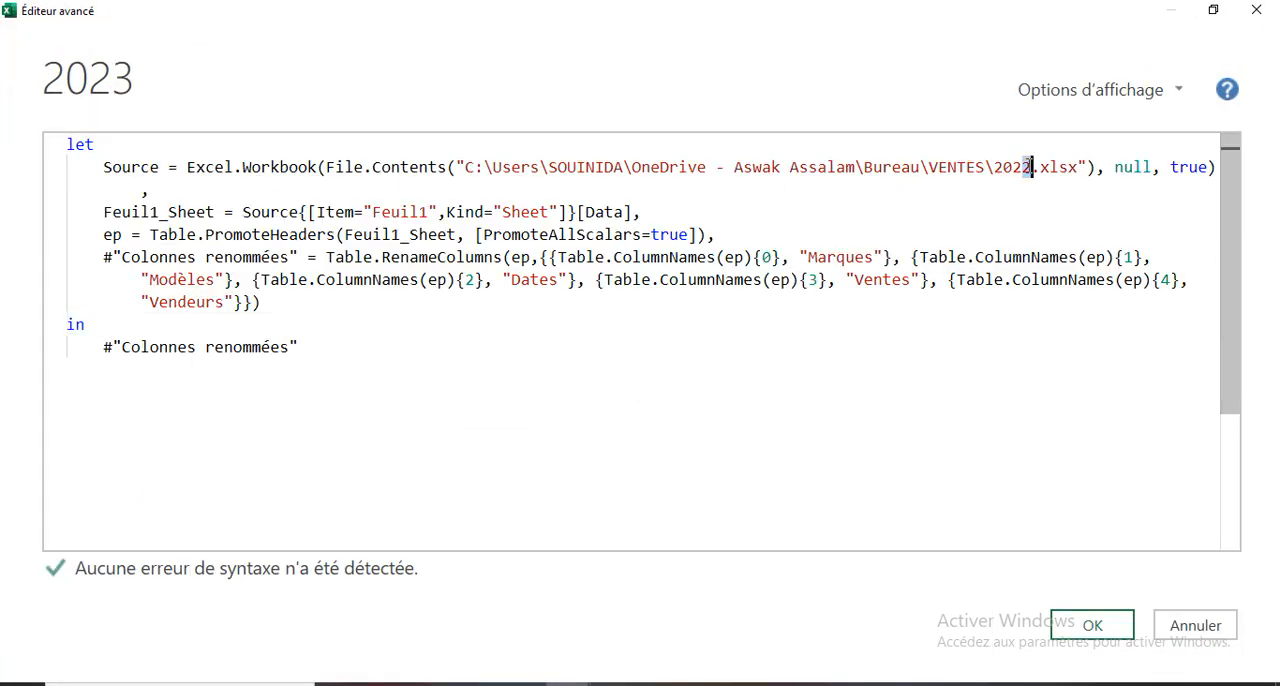
pyautogui.write('3')
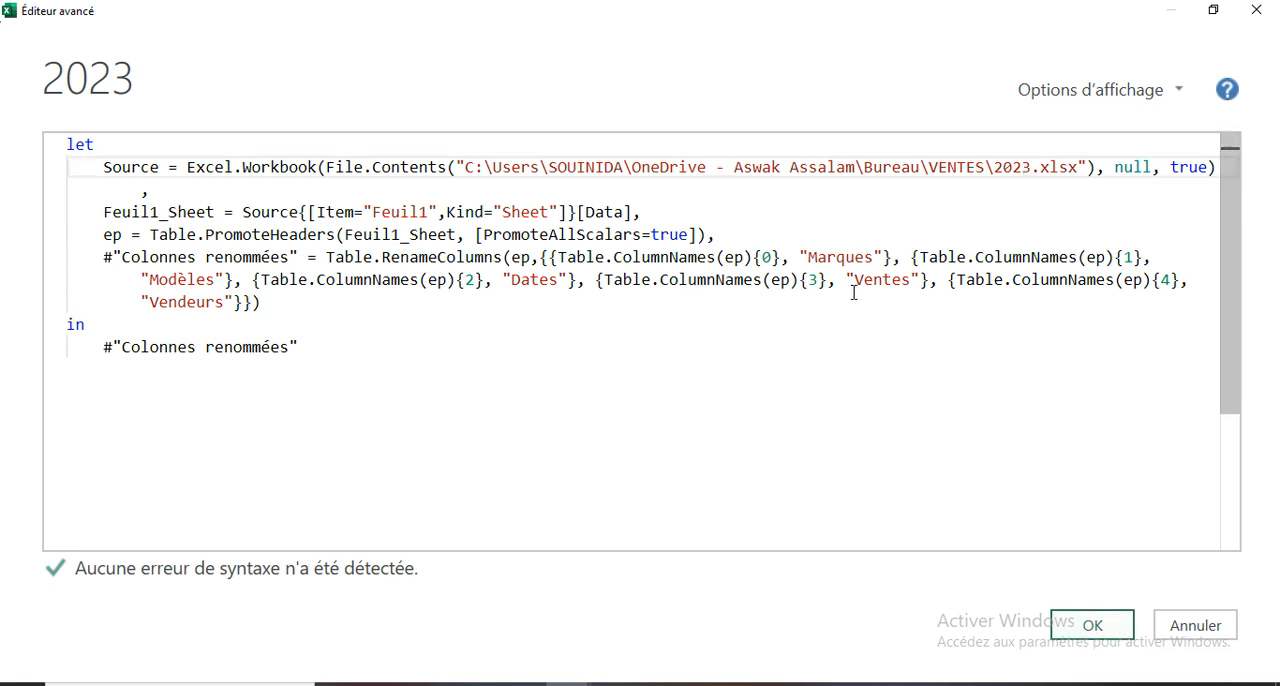
pyautogui.click(1091, 628)
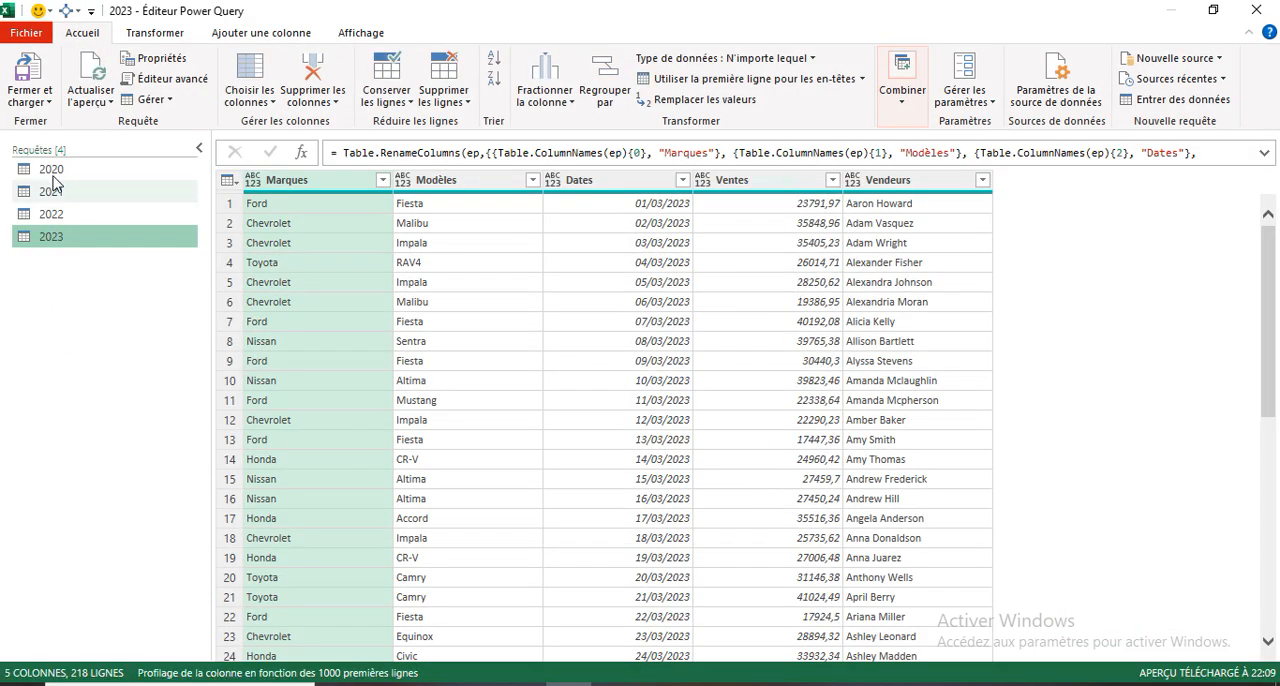
# - Append the 2020, 2021, 2022 and 2023 queries, in year order, as a new query combining at least three tables
pyautogui.click(904, 118)
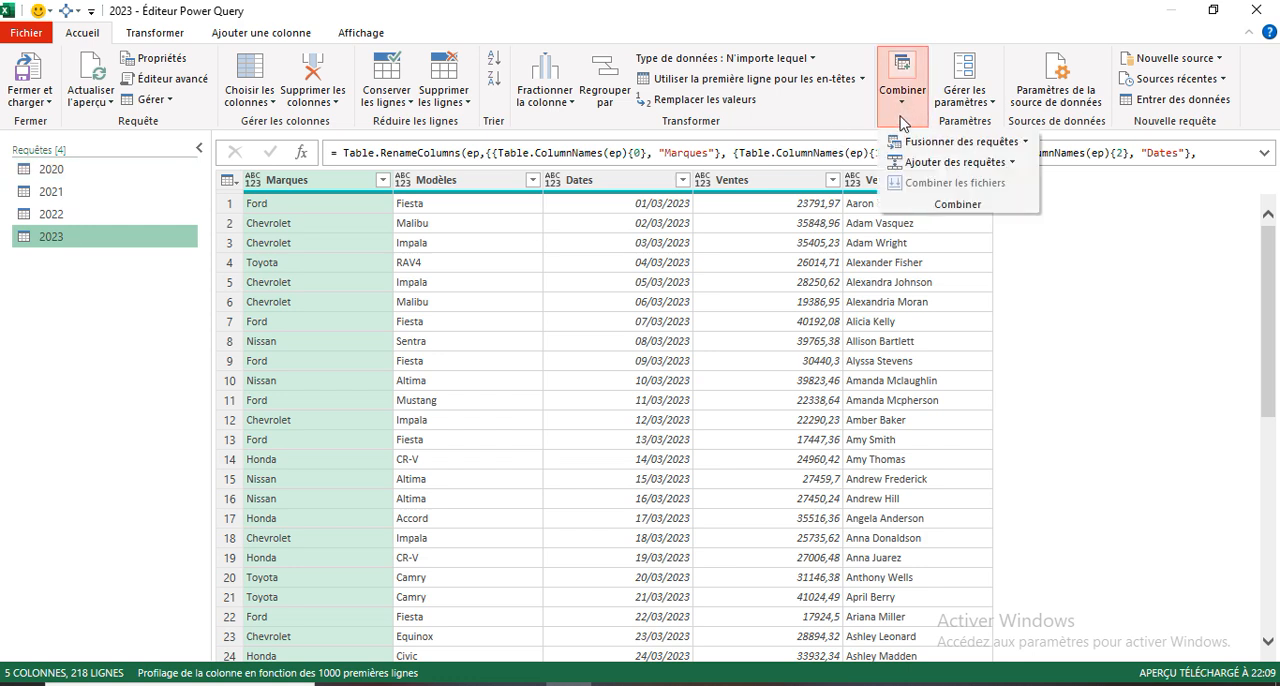
pyautogui.click(1012, 163)
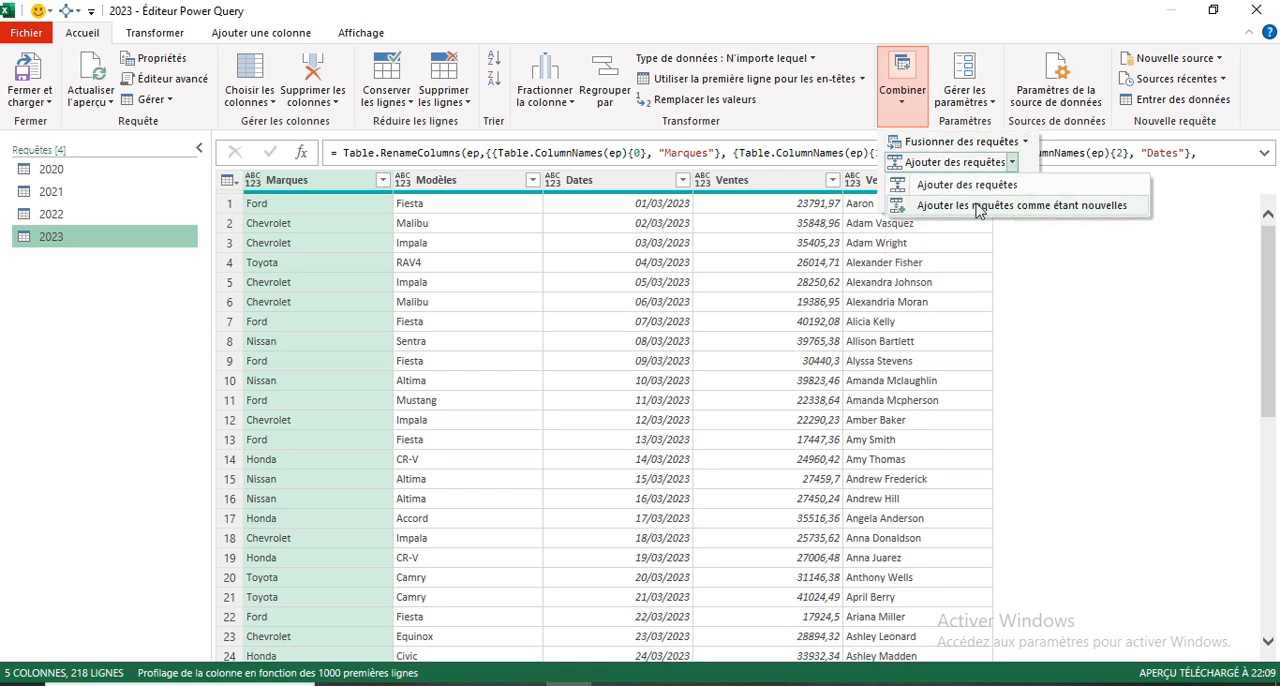
pyautogui.click(977, 206)
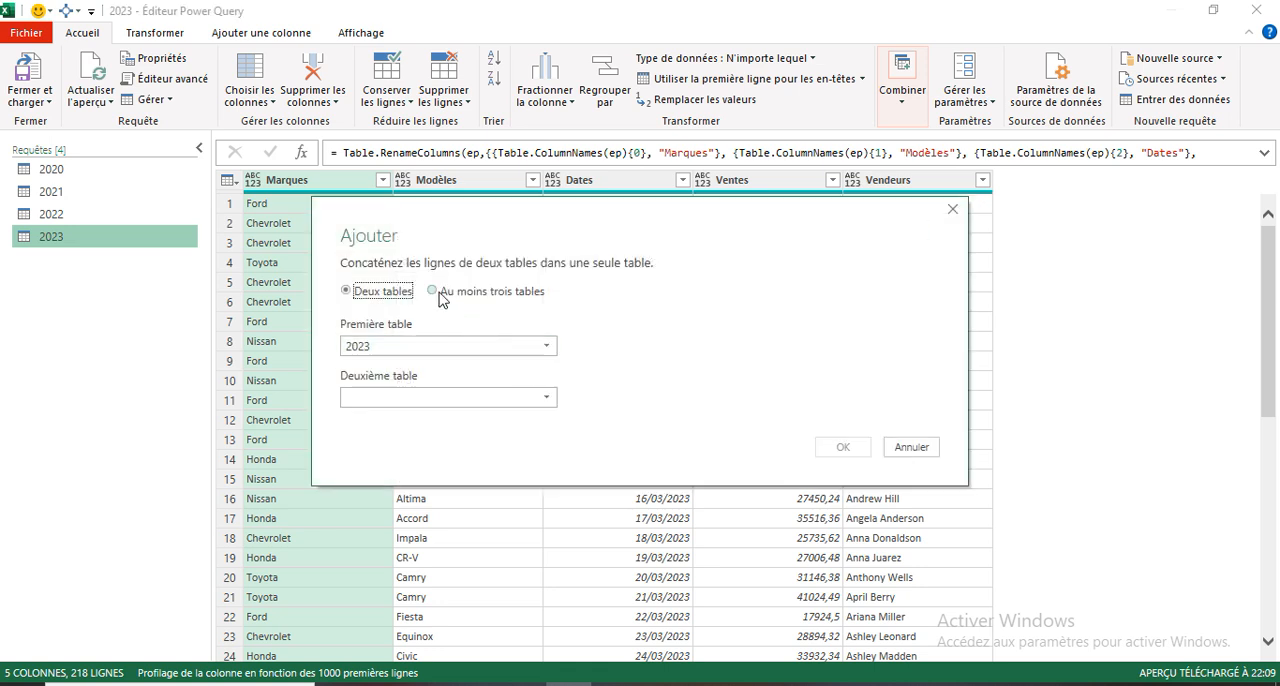
pyautogui.click(440, 294)
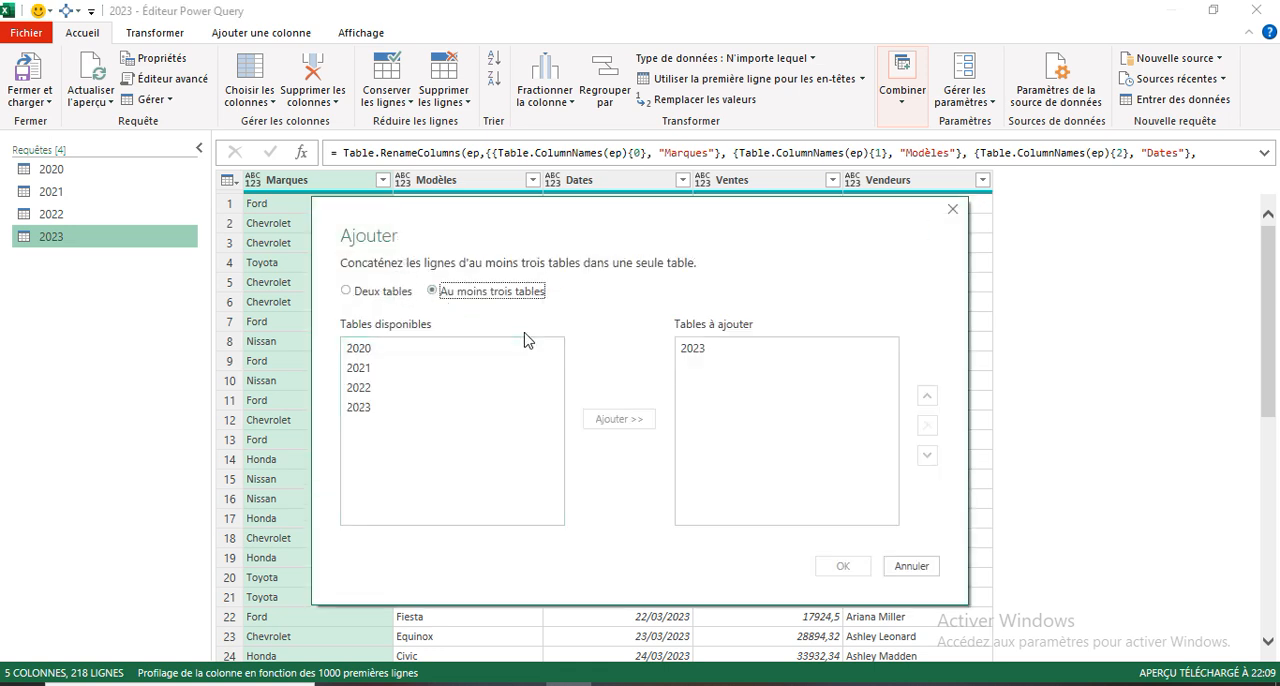
pyautogui.click(698, 356)
pyautogui.click(926, 425)
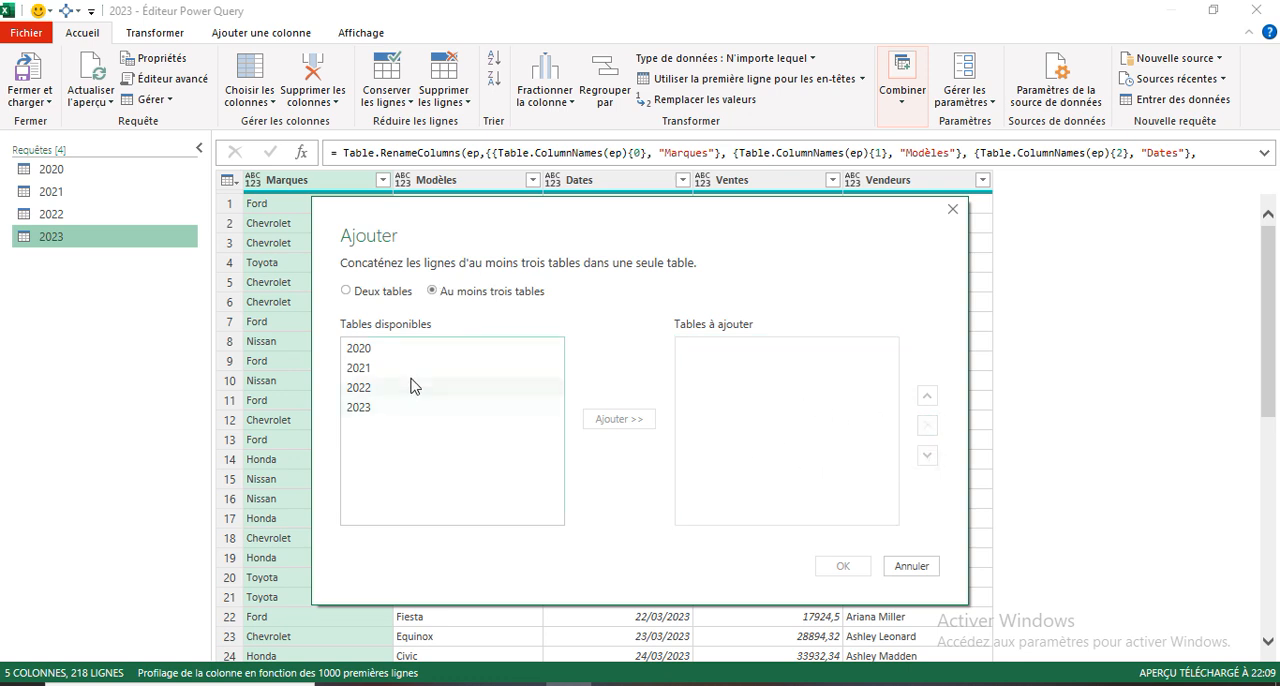
pyautogui.click(386, 348)
pyautogui.keyDown('shift'); pyautogui.click(370, 408); pyautogui.keyUp('shift')
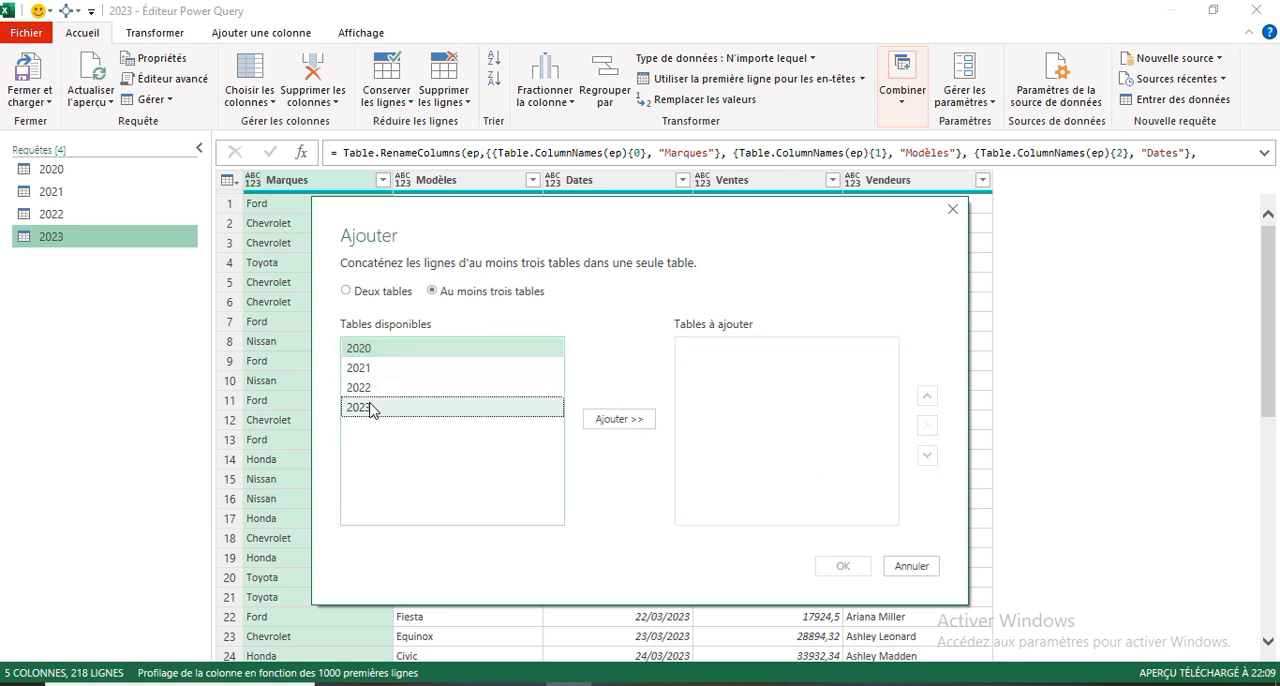
pyautogui.click(619, 419)
pyautogui.click(843, 566)
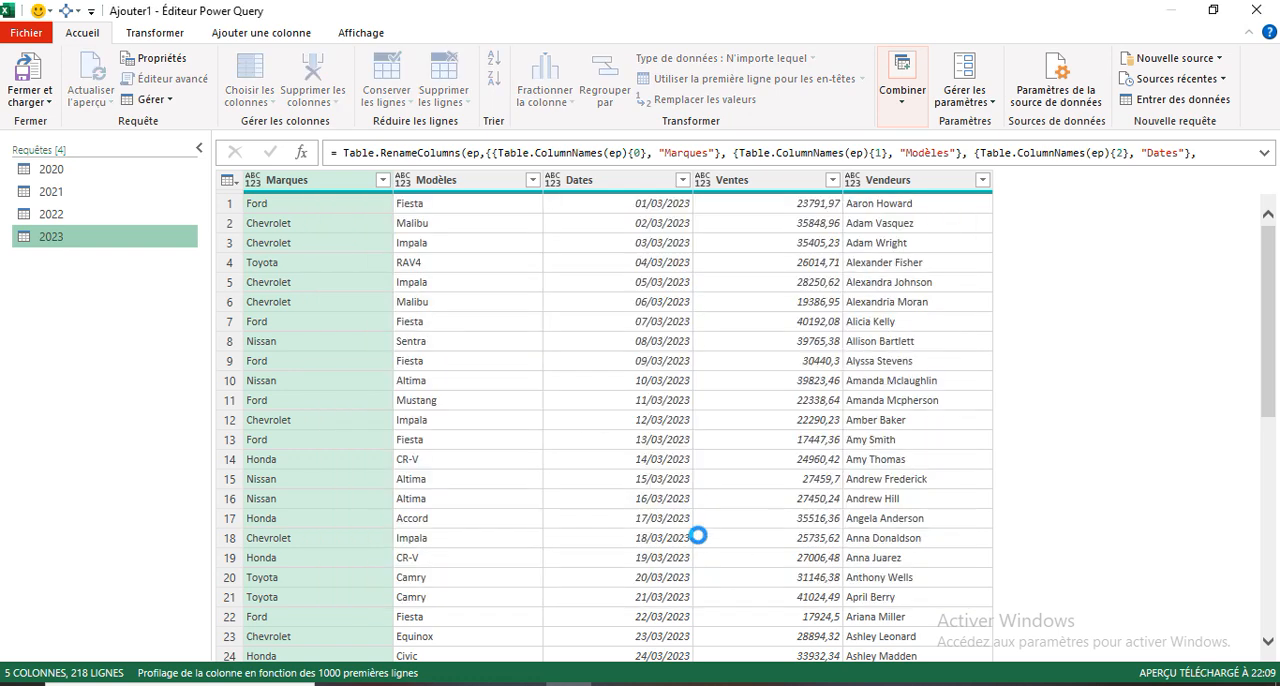
# - Rename the new appended query as Recap
pyautogui.rightClick(98, 263)
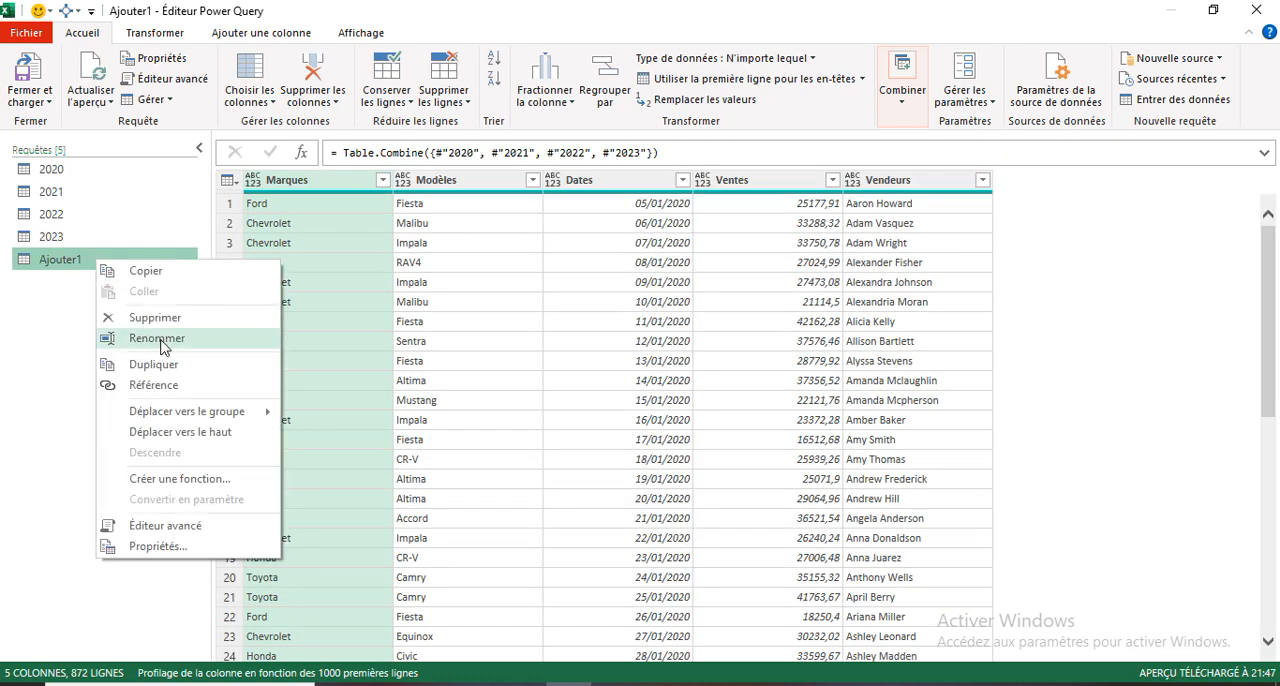
pyautogui.click(160, 338)
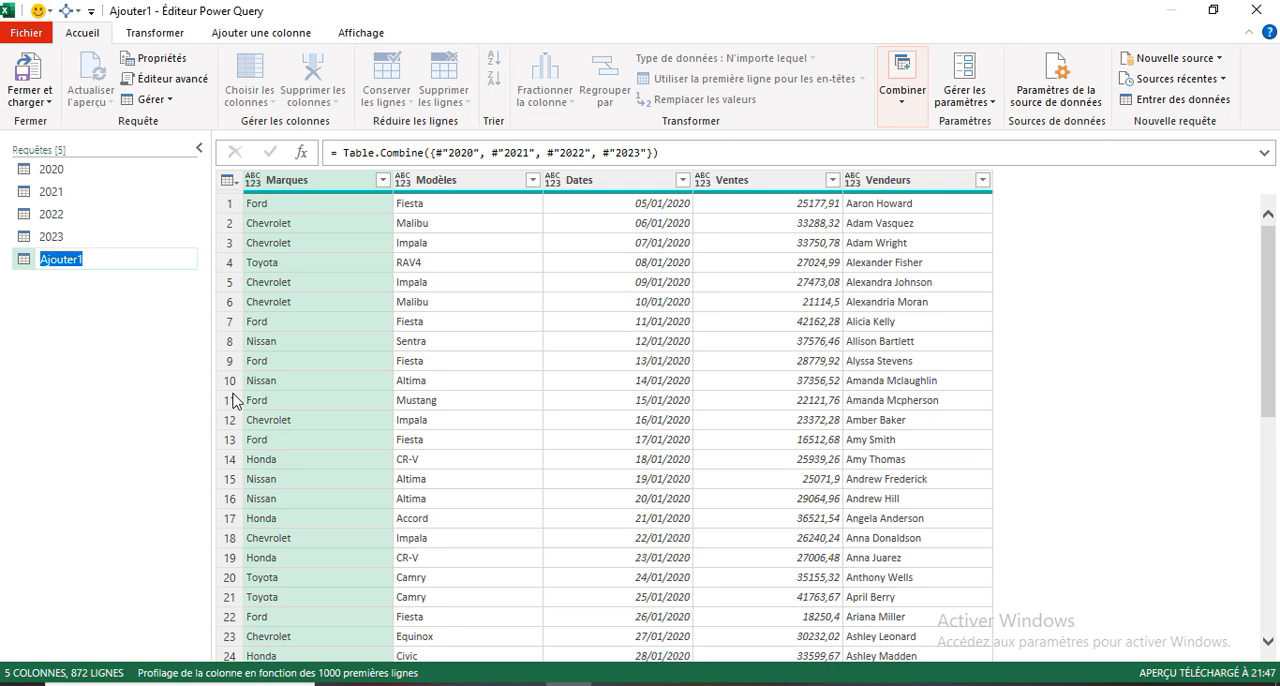
pyautogui.write('Recap')
pyautogui.press('Return')
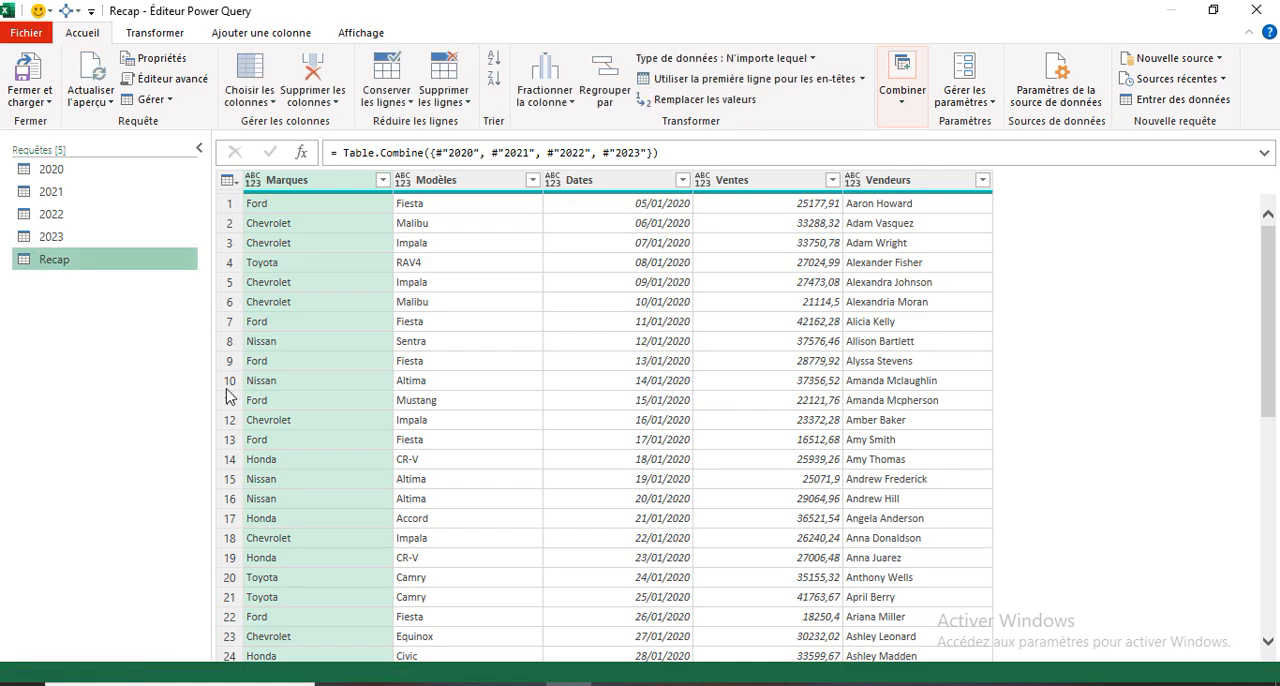
# - Close the Power Query editor and load the queries to Excel as connections only
pyautogui.click(30, 101)
pyautogui.click(85, 146)
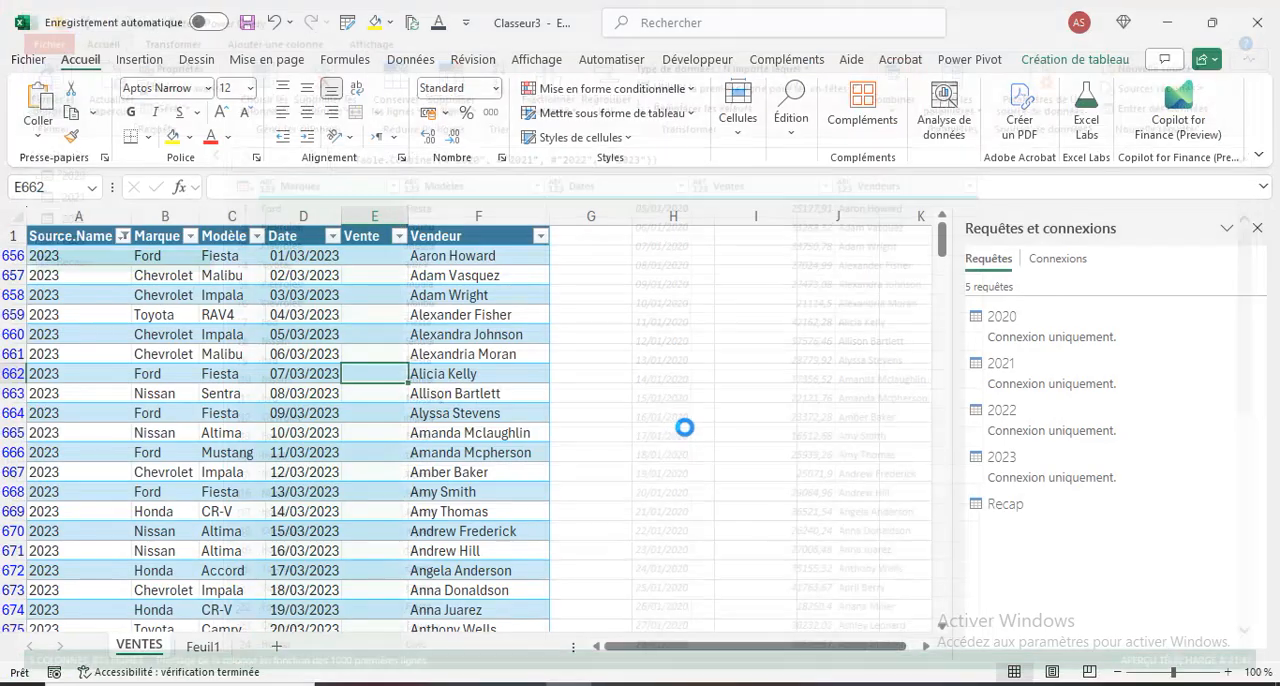
pyautogui.click(739, 487)
pyautogui.click(915, 608)
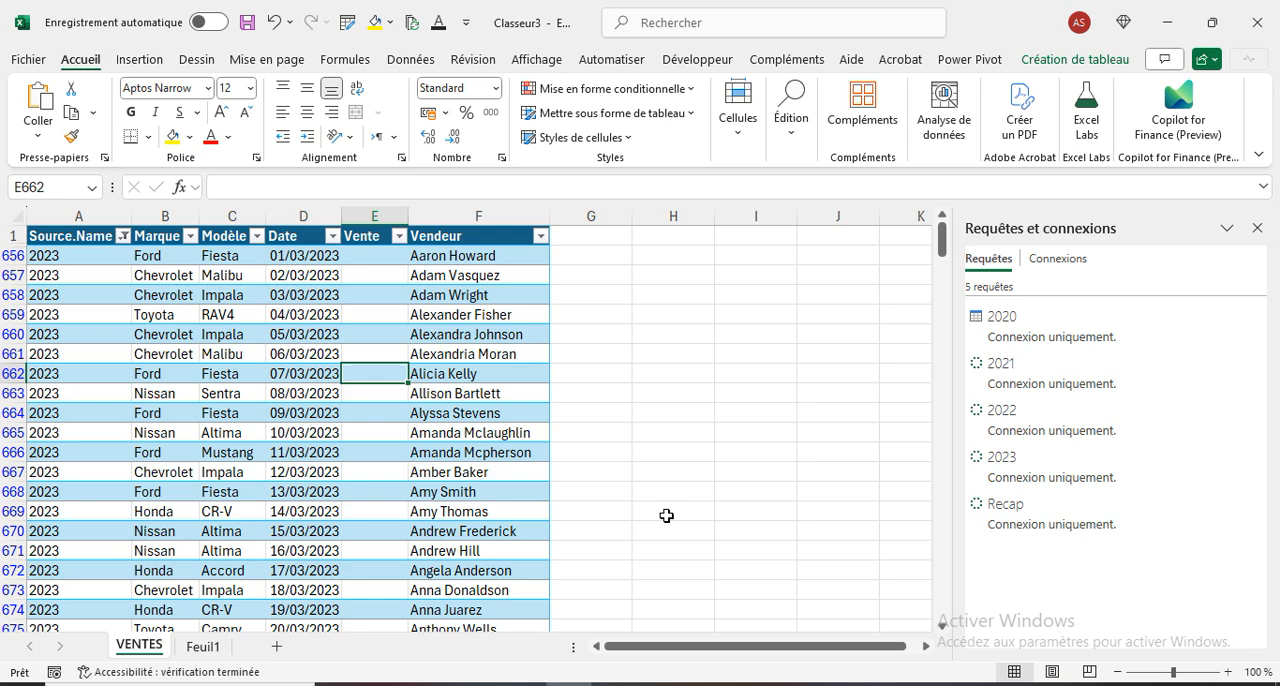
# - Load the Recap query as a table into a new worksheet
pyautogui.rightClick(1028, 522)
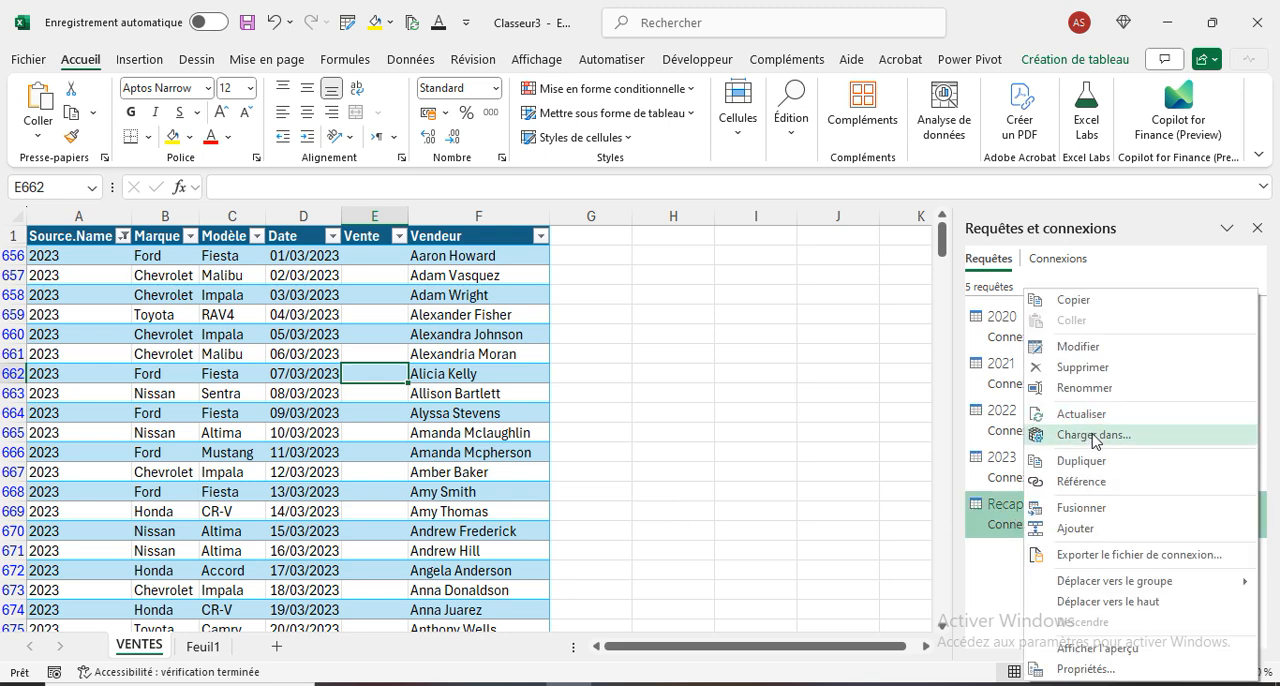
pyautogui.click(1093, 436)
pyautogui.click(738, 433)
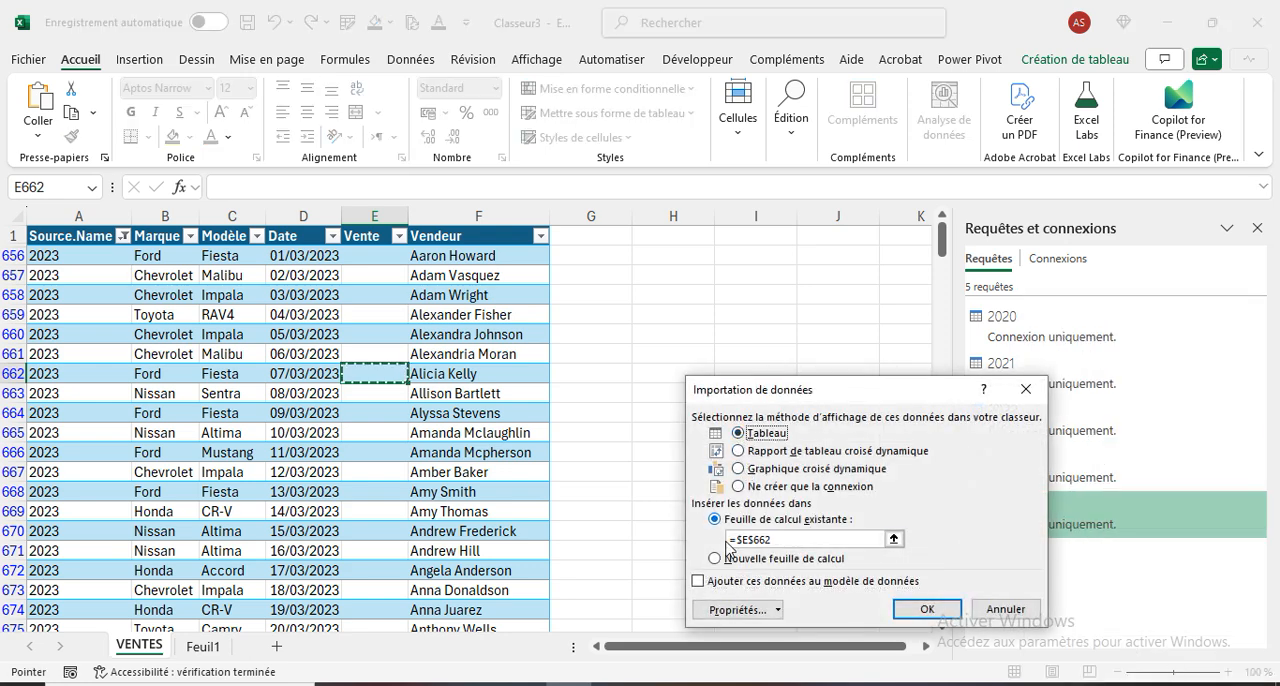
pyautogui.click(715, 558)
pyautogui.click(910, 609)
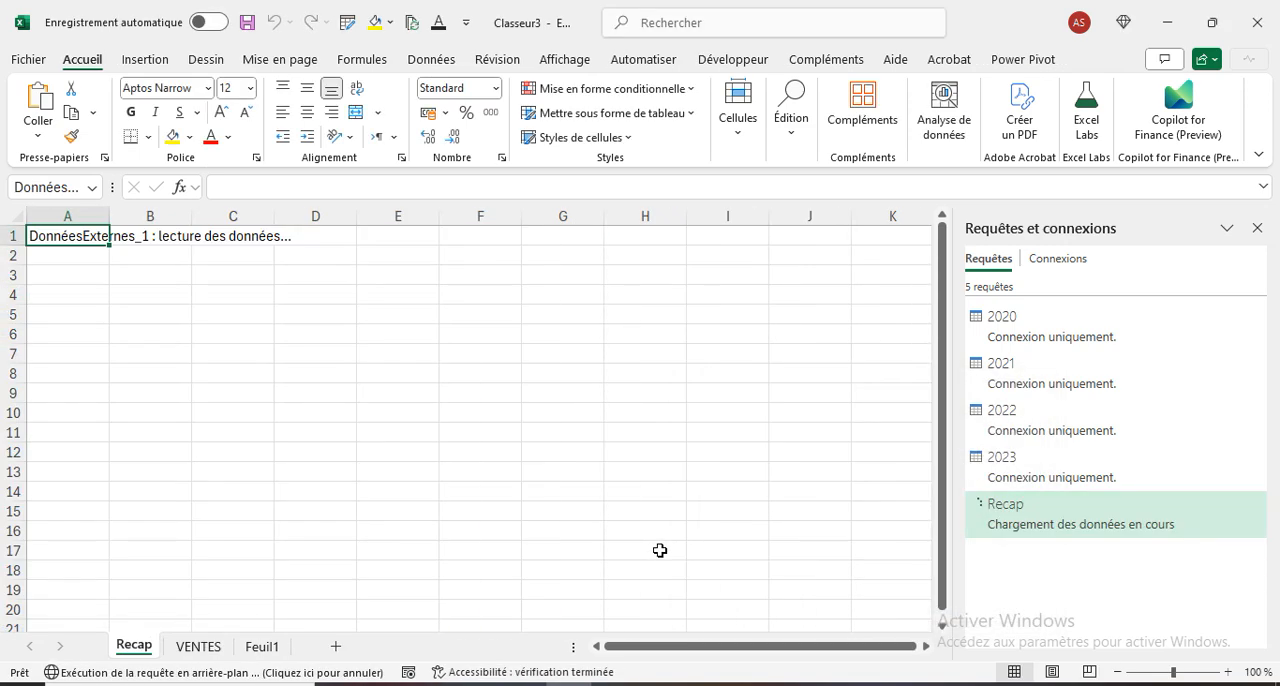
# - Delete the VENTES worksheet permanently and return to the Recap sheet
pyautogui.rightClick(200, 646)
pyautogui.click(265, 393)
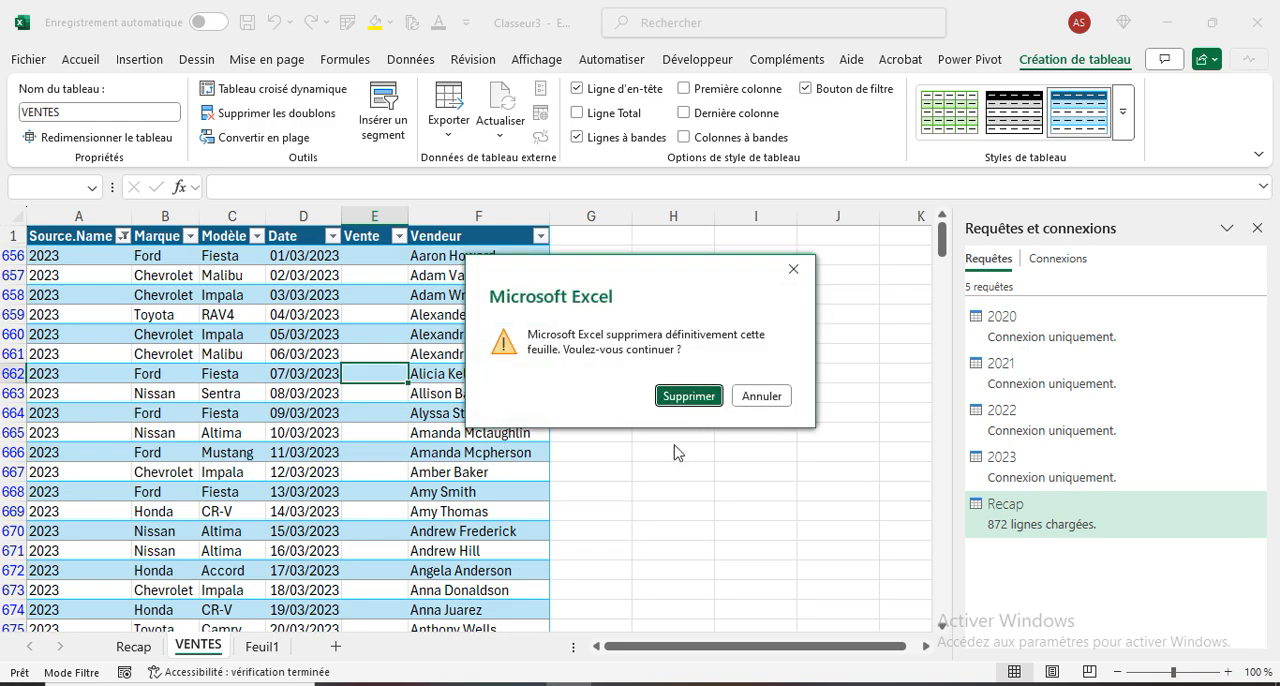
pyautogui.click(690, 400)
pyautogui.click(133, 652)
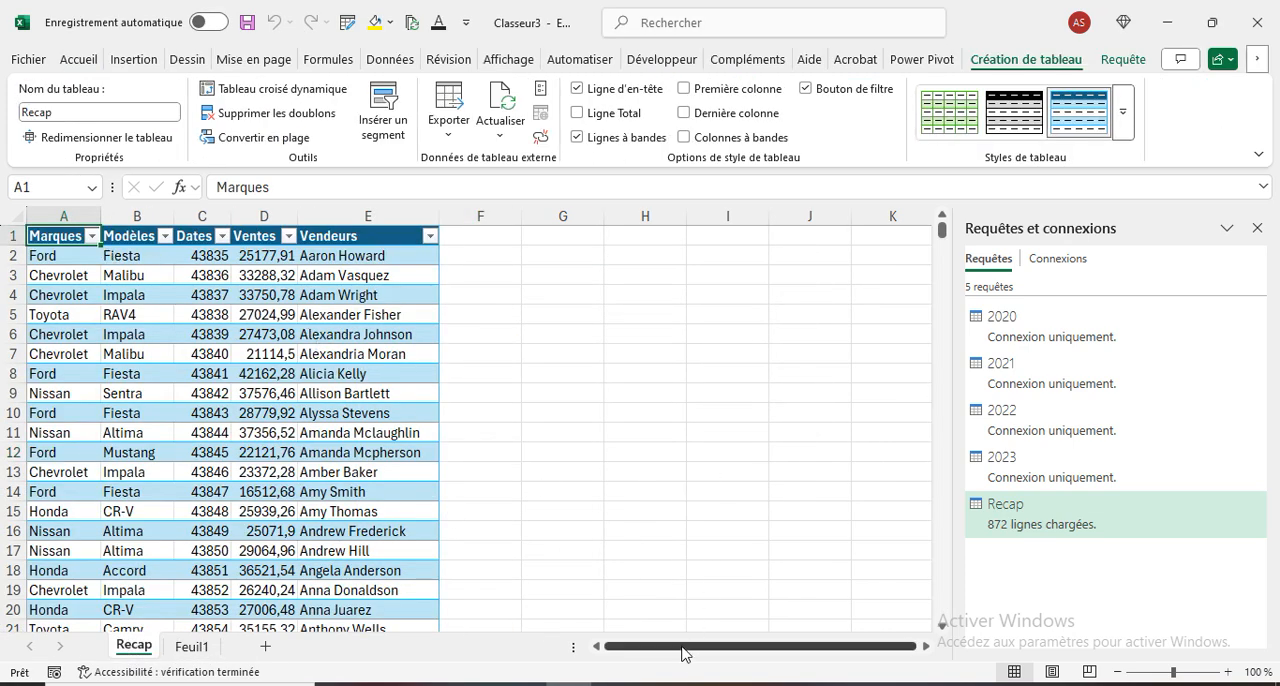
# - Format the whole Dates column of the Recap table as short dates (Date courte)
pyautogui.scroll(-5, 344, 491)
pyautogui.scroll(-20, 344, 491)
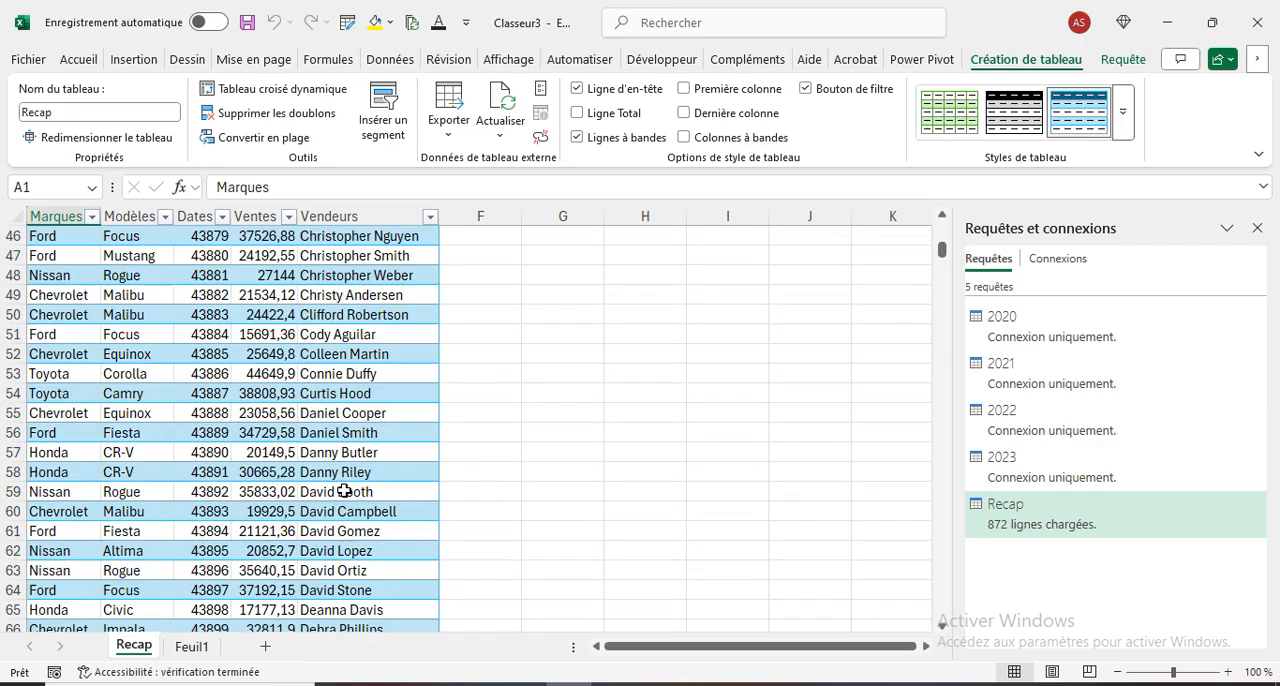
pyautogui.moveTo(942, 268); pyautogui.dragTo(930, 657)
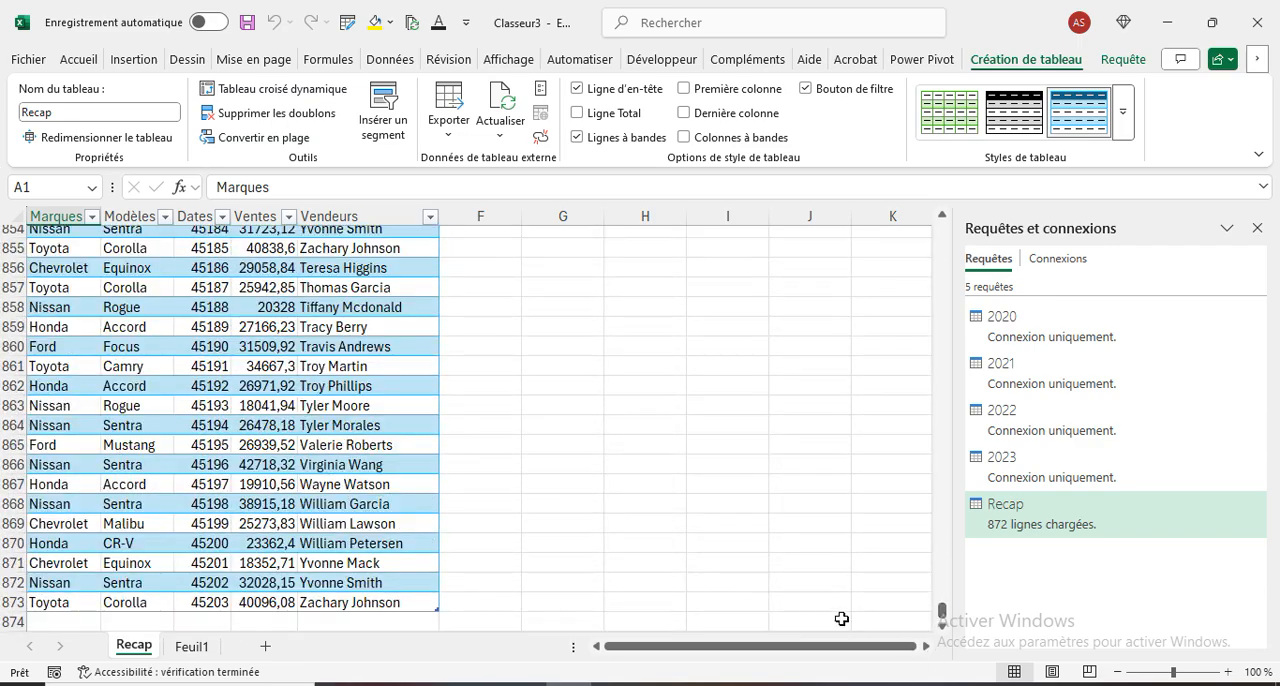
pyautogui.scroll(7, 176, 329)
pyautogui.click(190, 213)
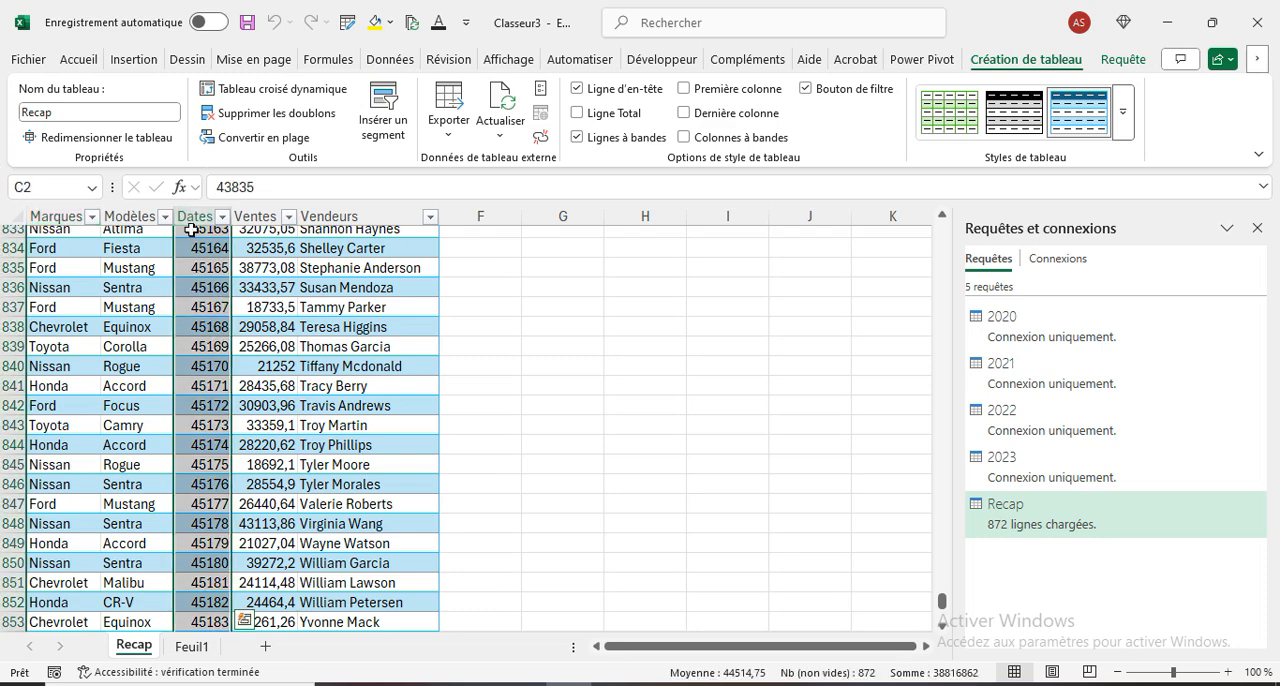
pyautogui.click(90, 59)
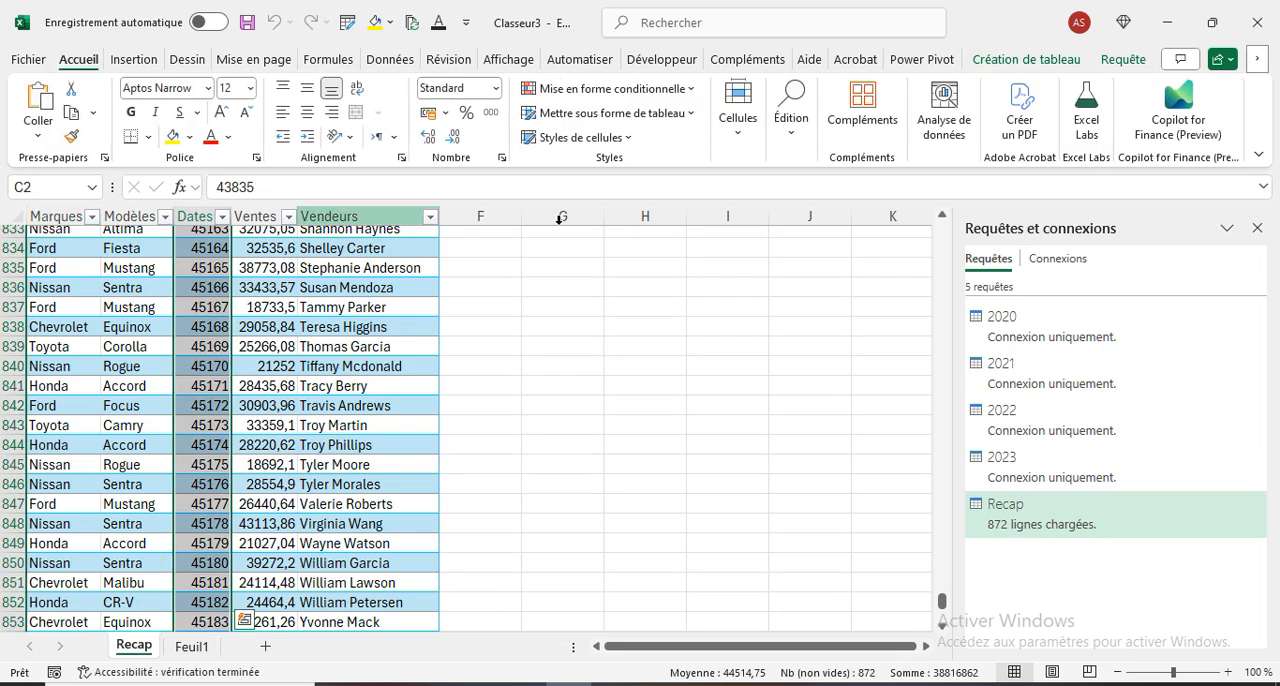
pyautogui.click(496, 88)
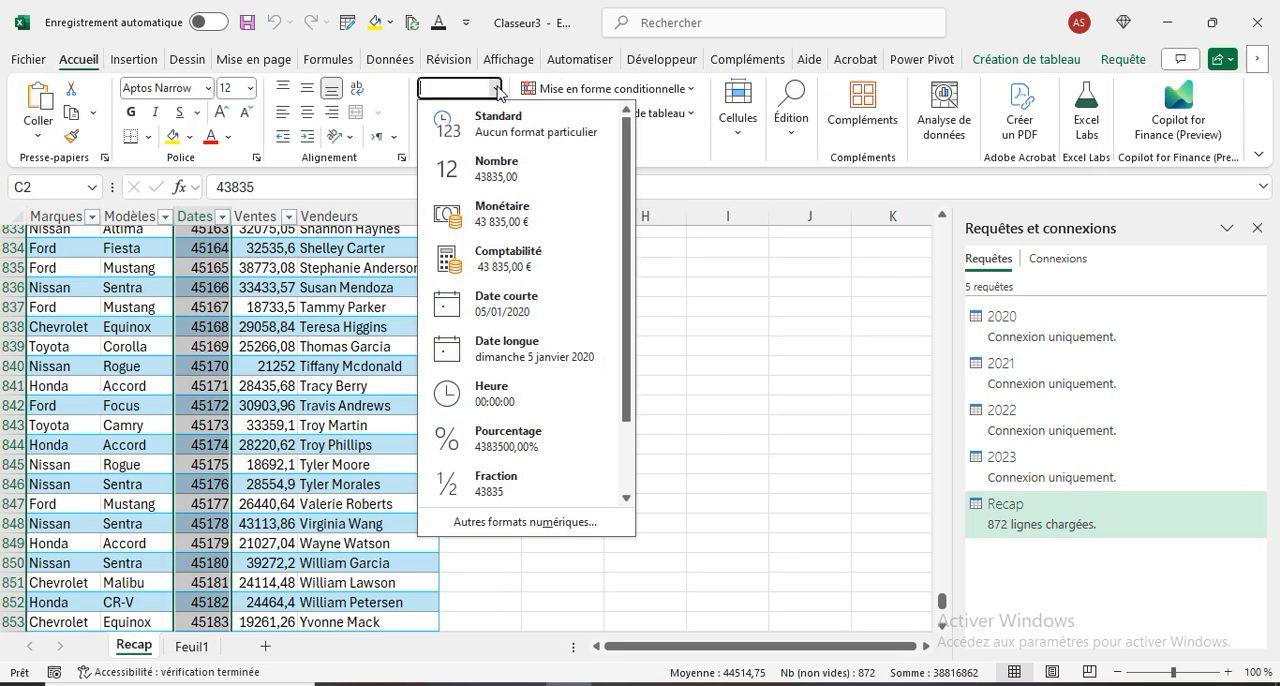
pyautogui.click(510, 305)
pyautogui.click(715, 418)
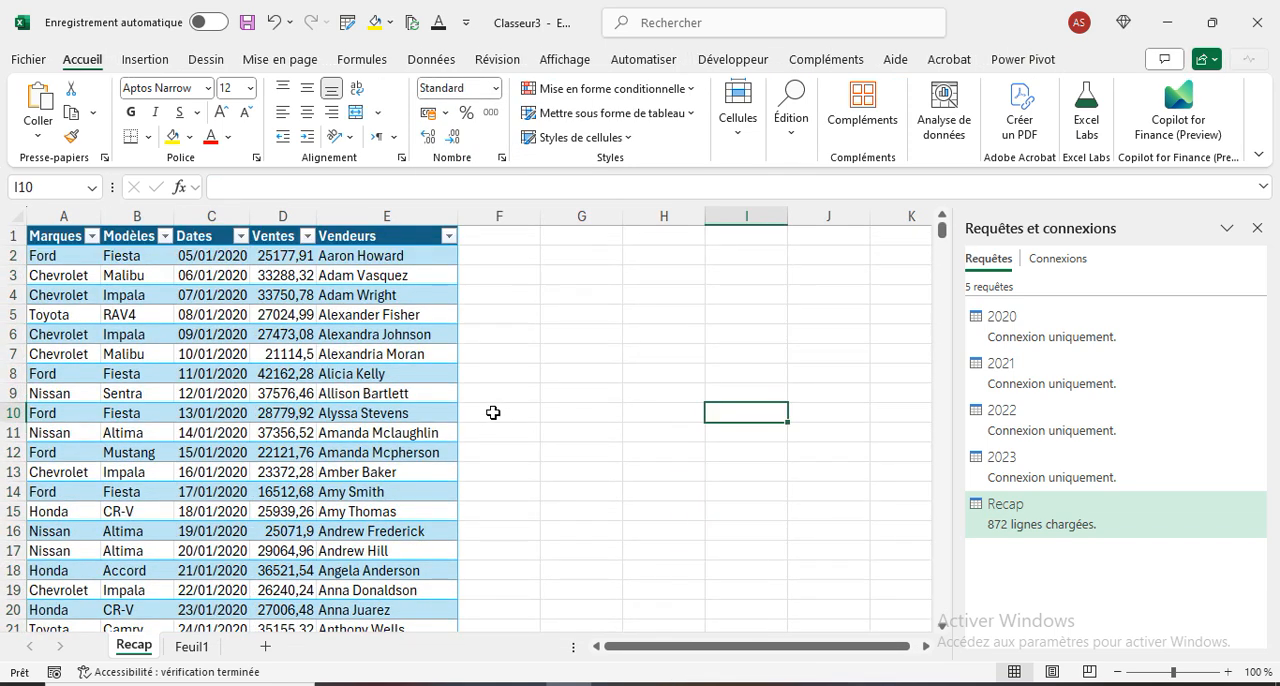